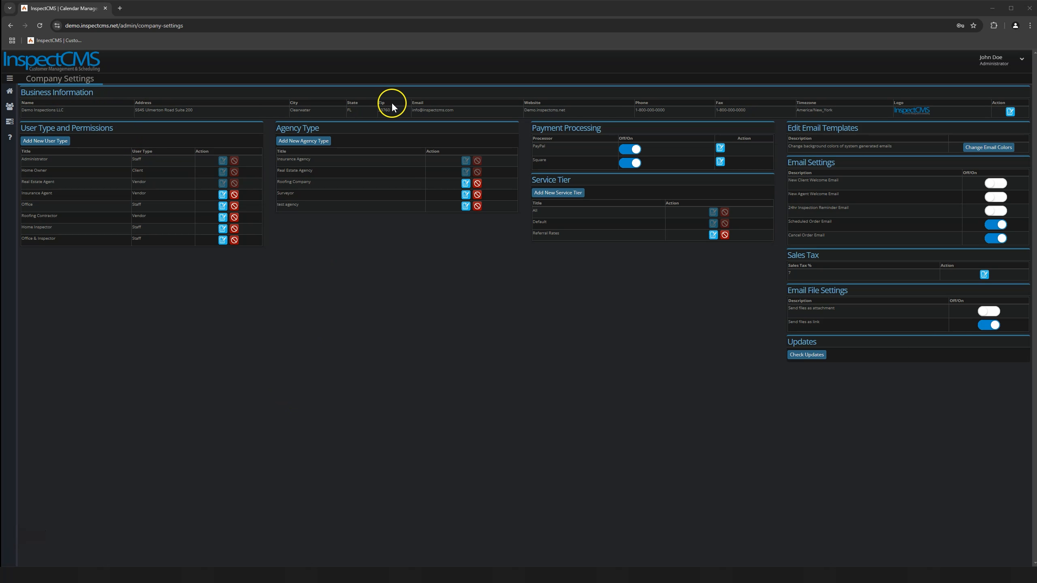
Review the business information fields, keep Default as the email service, and update the form
click(1009, 113)
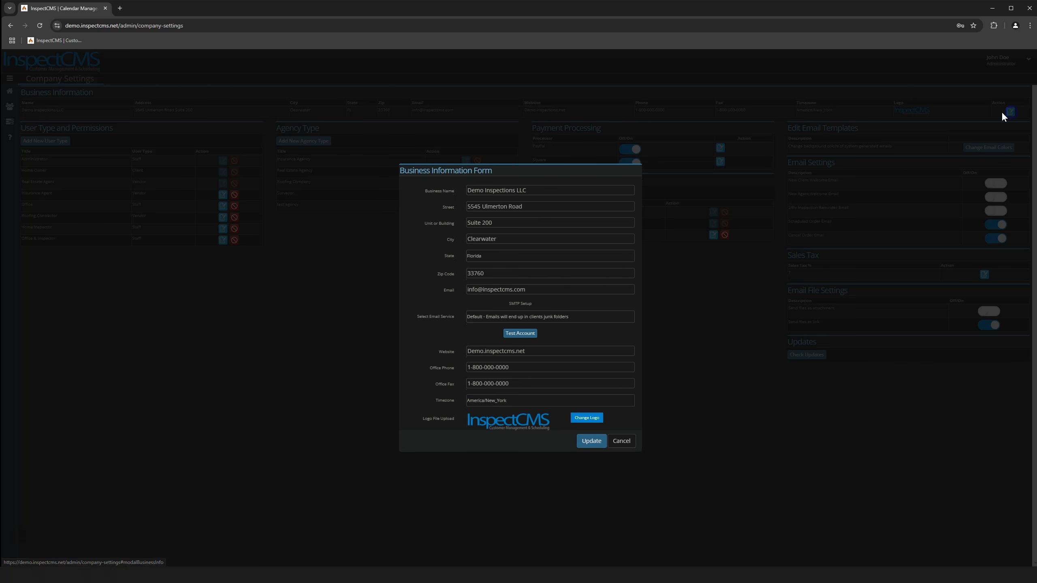
click(429, 197)
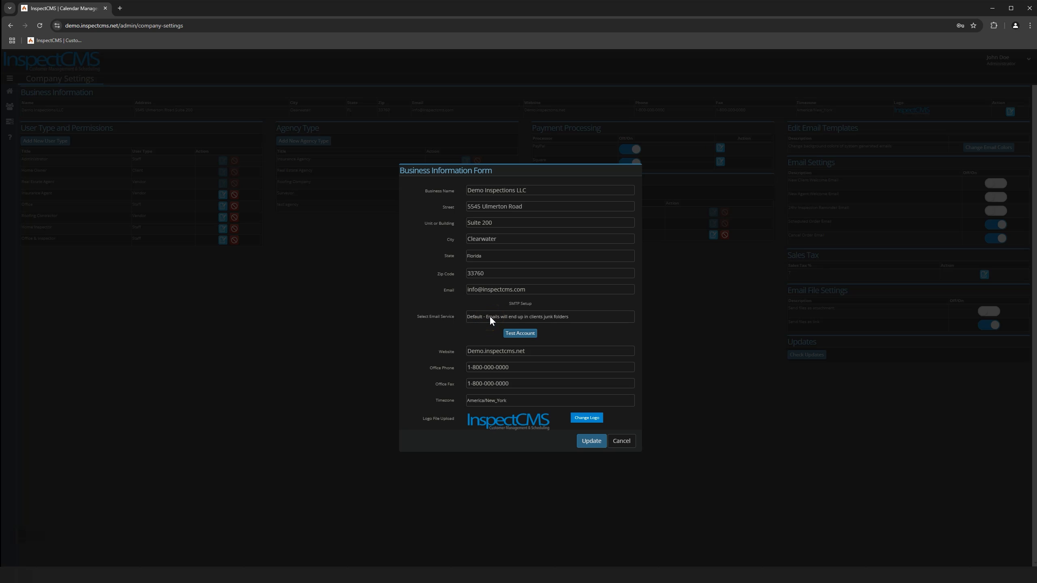
click(545, 318)
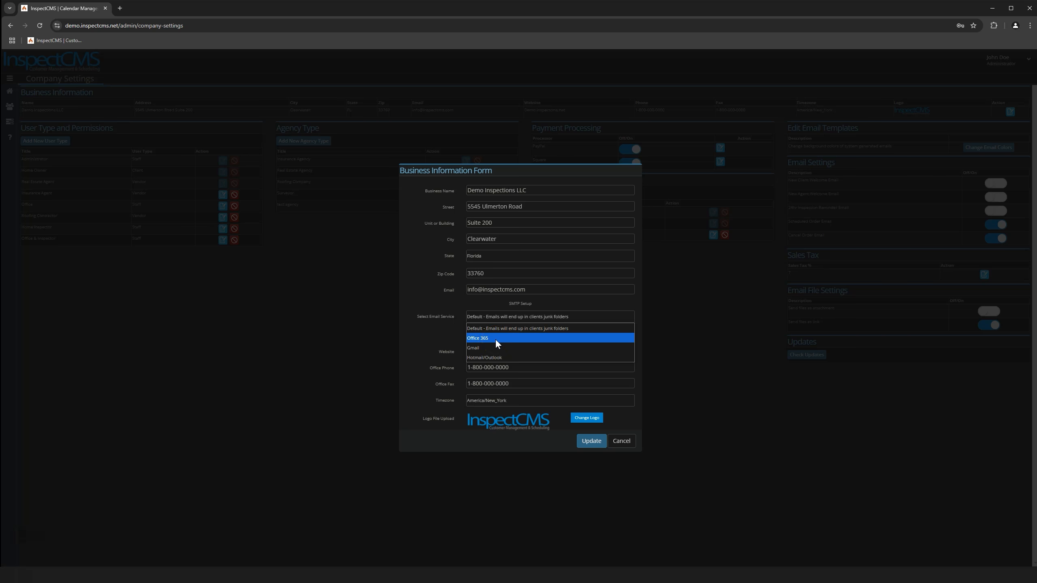
click(434, 320)
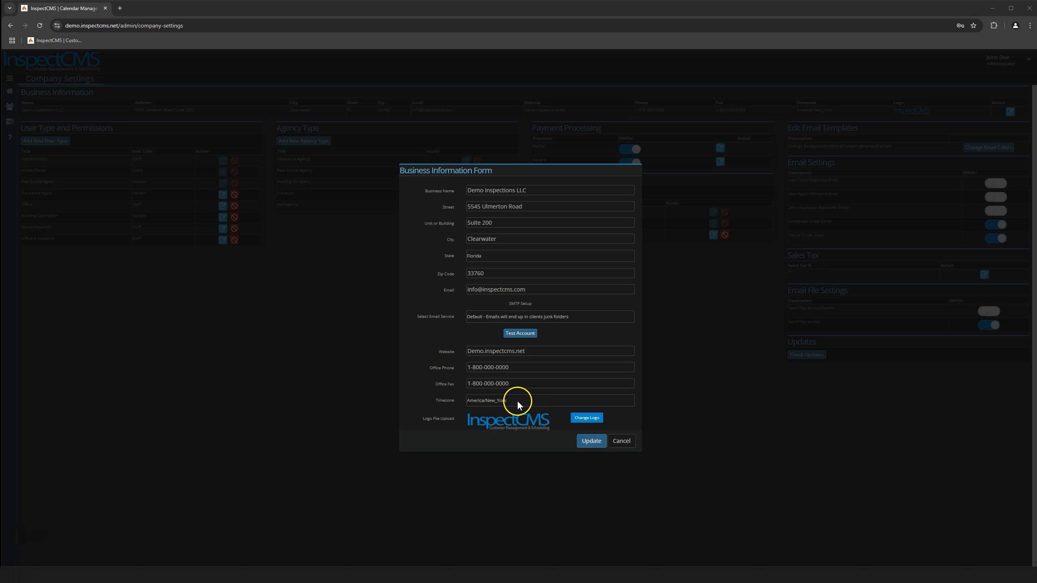
click(591, 440)
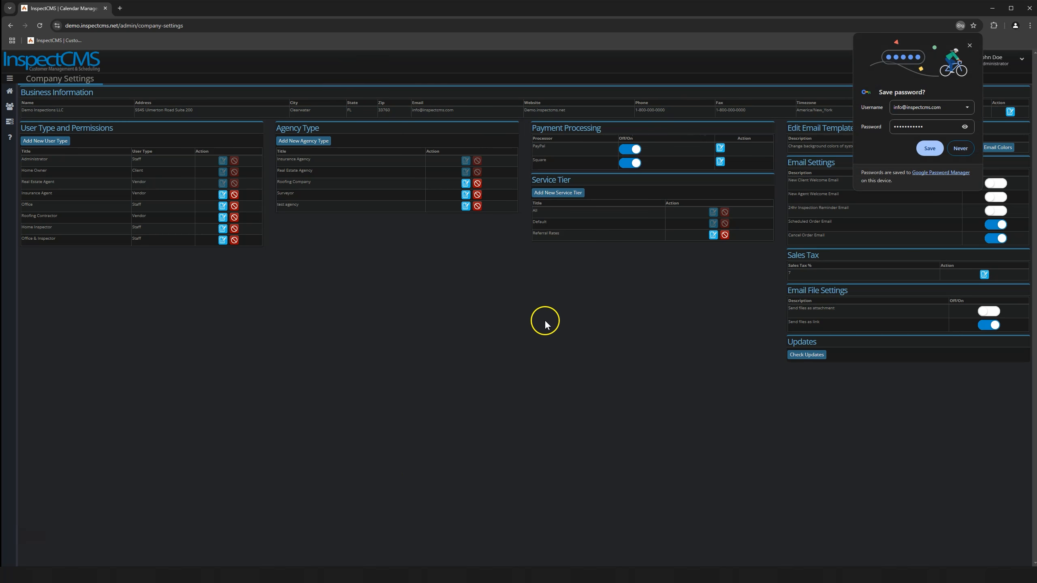
Dismiss the browser's Save password bubble
click(969, 45)
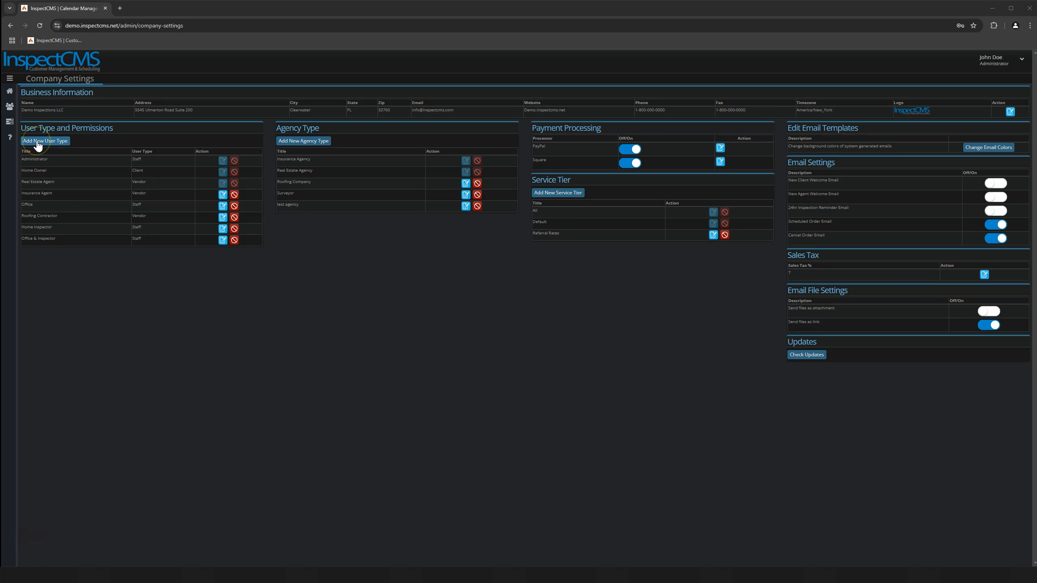
Create a Staff user type titled 'User Type 2' with its Employee Access checkboxes adjusted
click(40, 142)
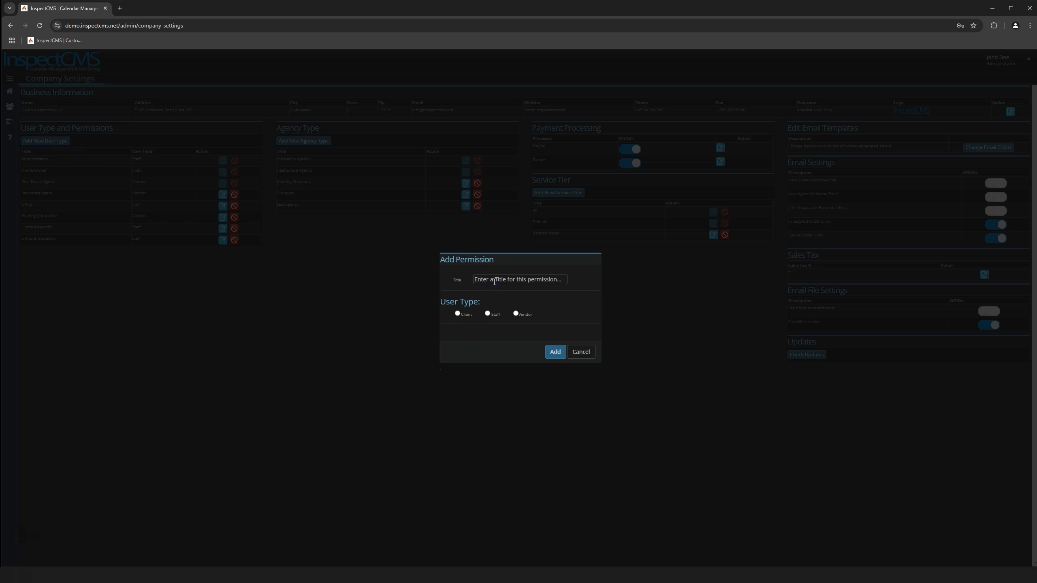
text(User Type 2)
click(487, 314)
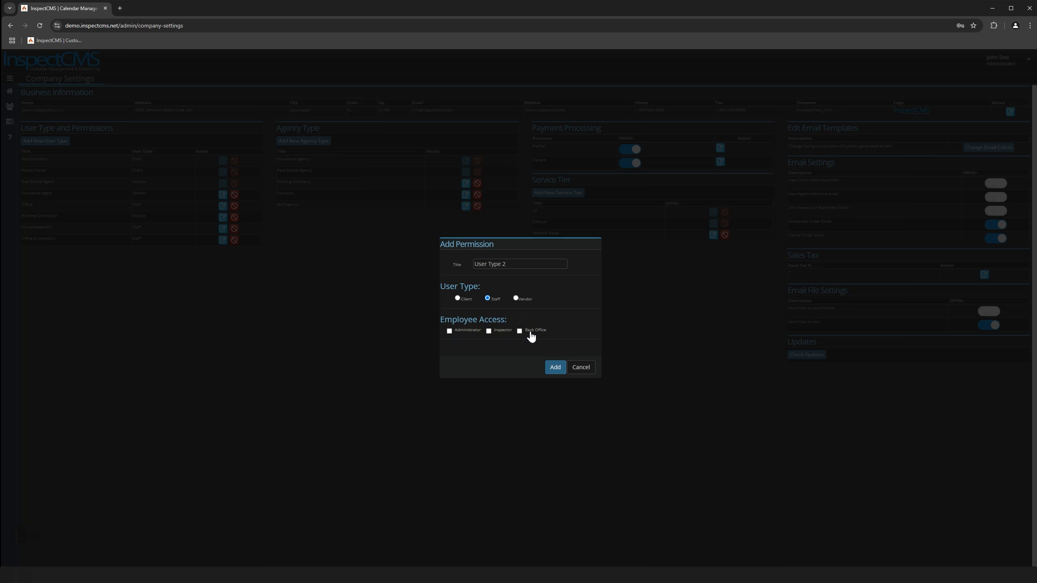
click(489, 331)
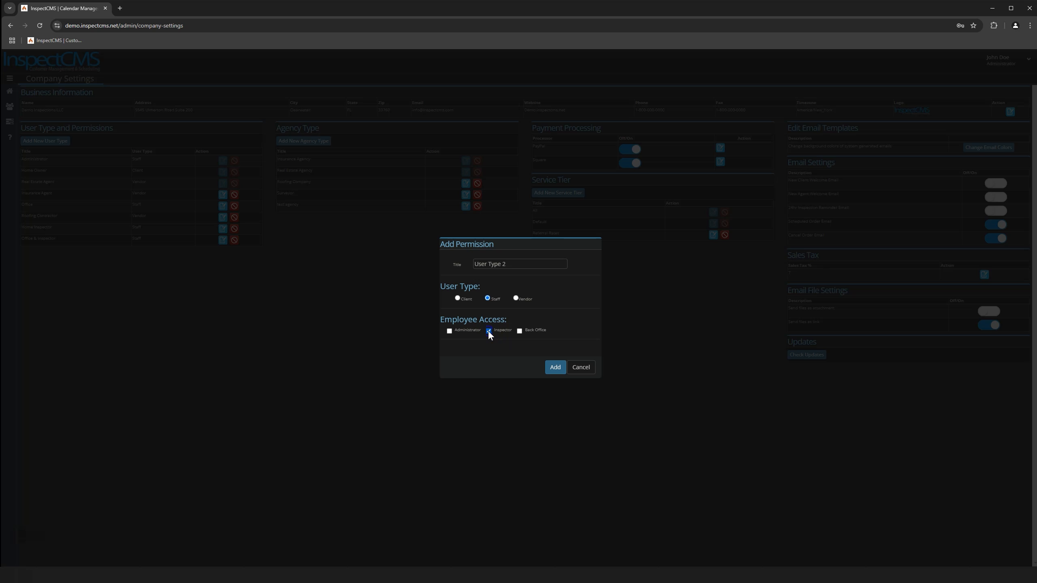
click(449, 331)
click(489, 332)
click(450, 332)
click(533, 332)
click(554, 369)
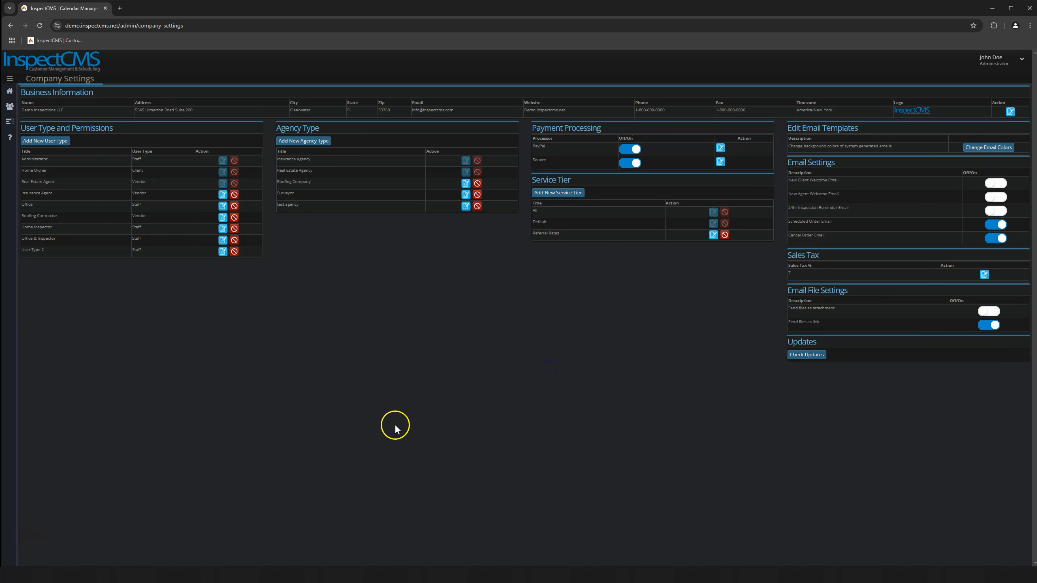
Rename User Type 2 to 'User Type 3' and save the edit
click(222, 252)
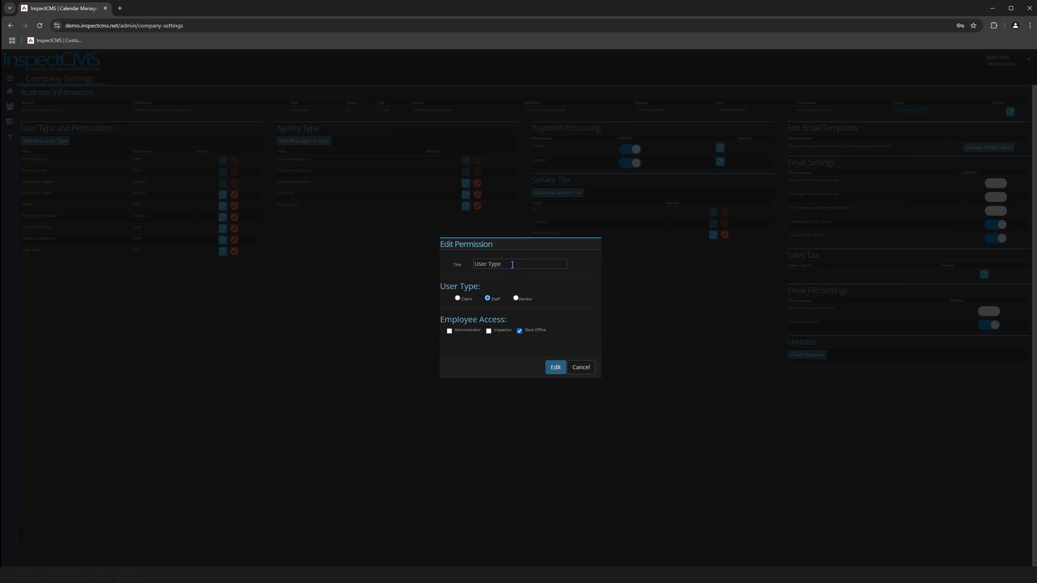
click(548, 369)
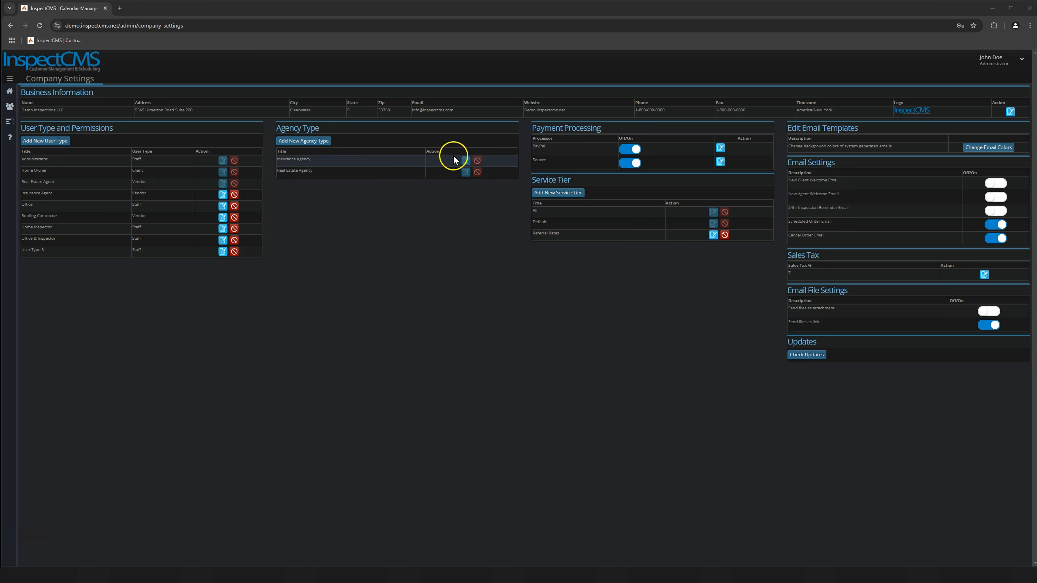
Add 'General Contractor' as an agency type, then begin another new agency type
click(309, 143)
click(479, 298)
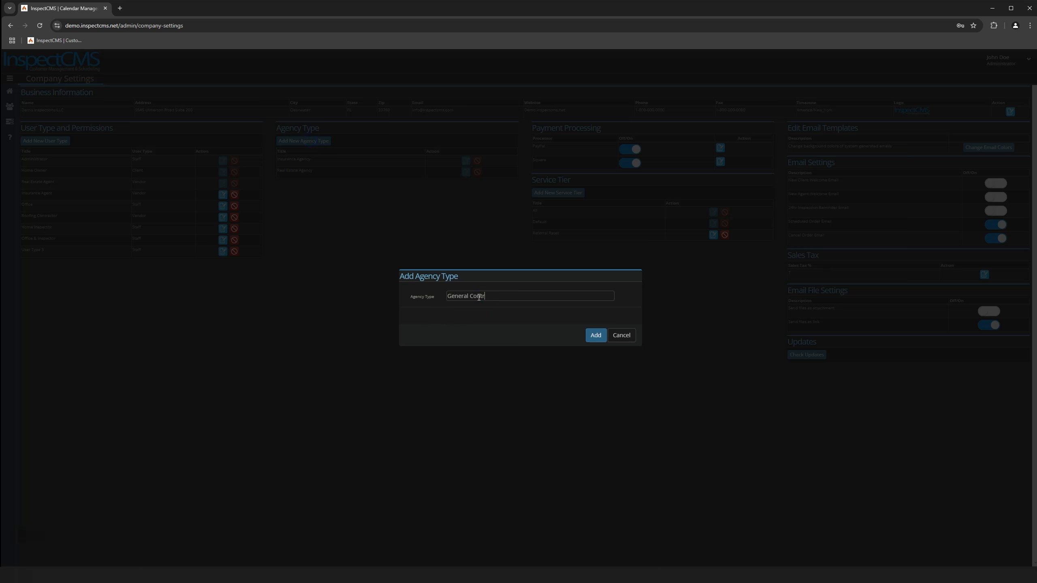
text(General Contractor)
click(594, 335)
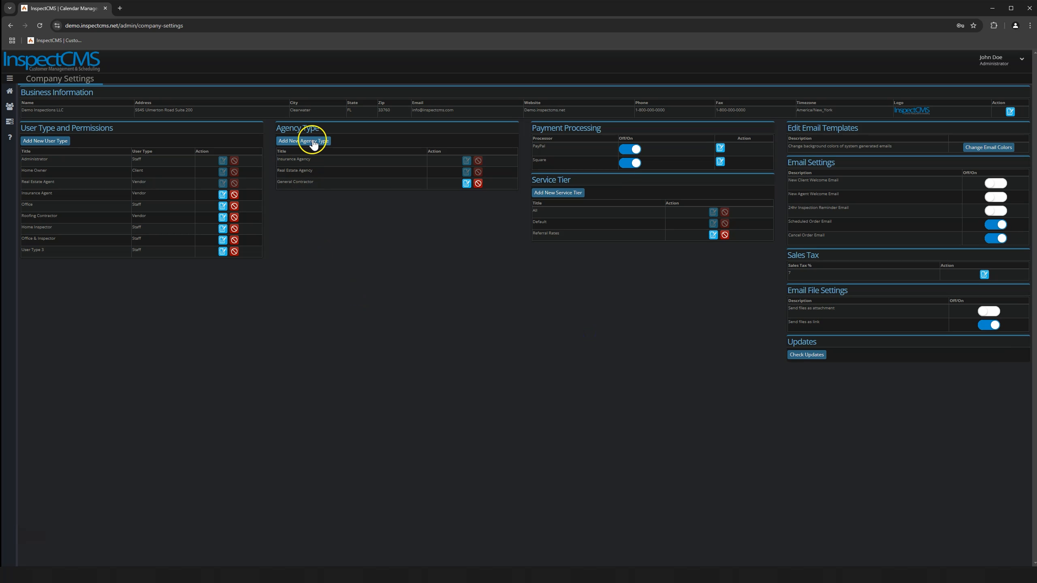
click(313, 143)
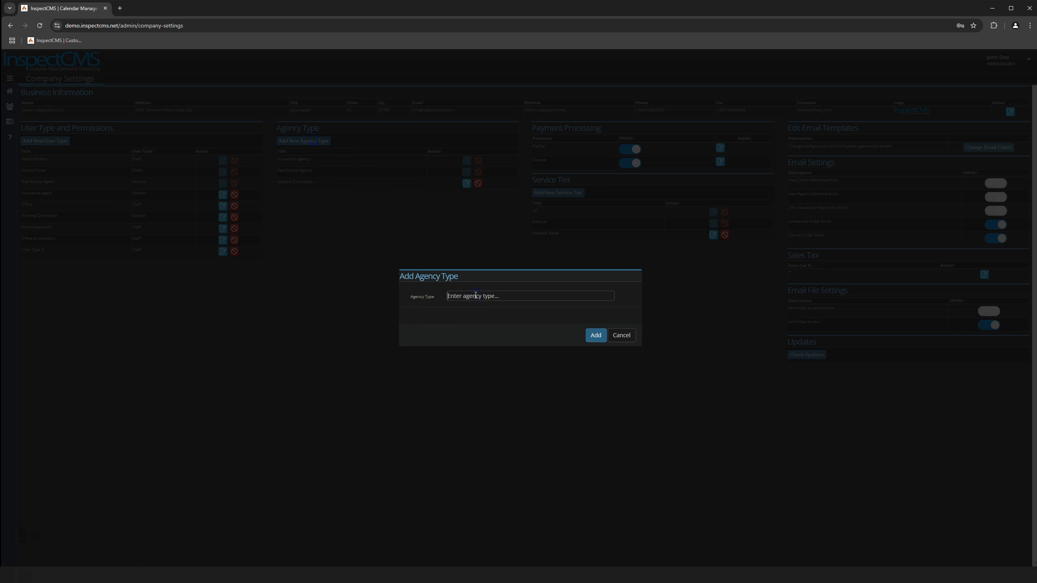
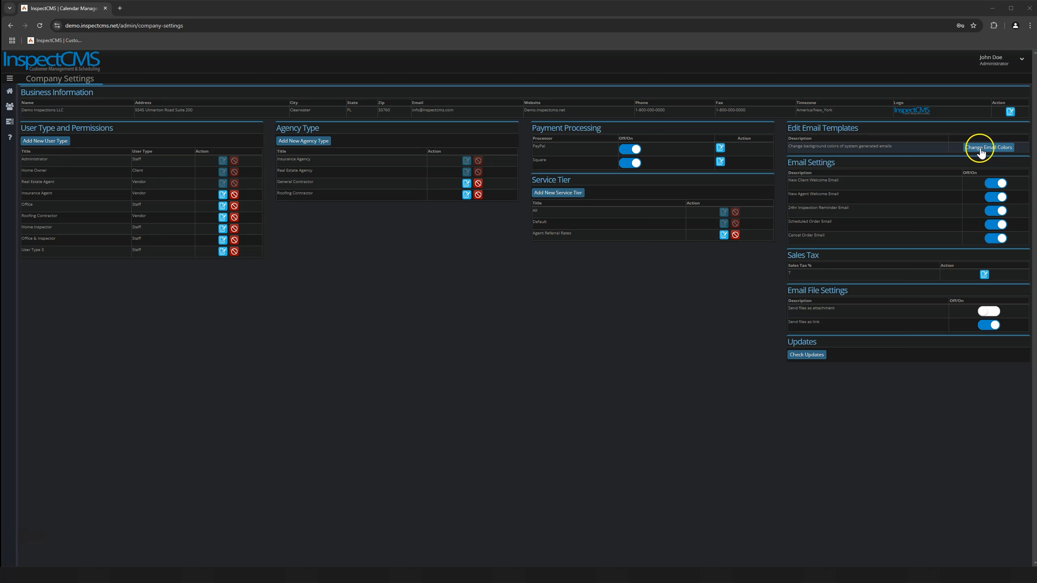
In the email template editor, try a purple header colour, then reset the colours to default
click(989, 148)
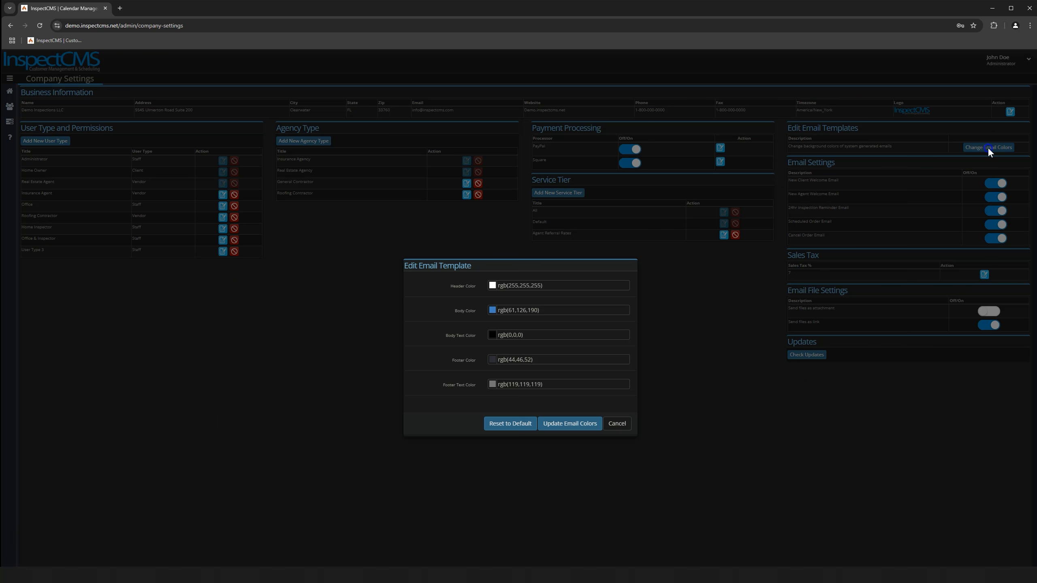
click(492, 287)
drag(534, 307, 536, 303)
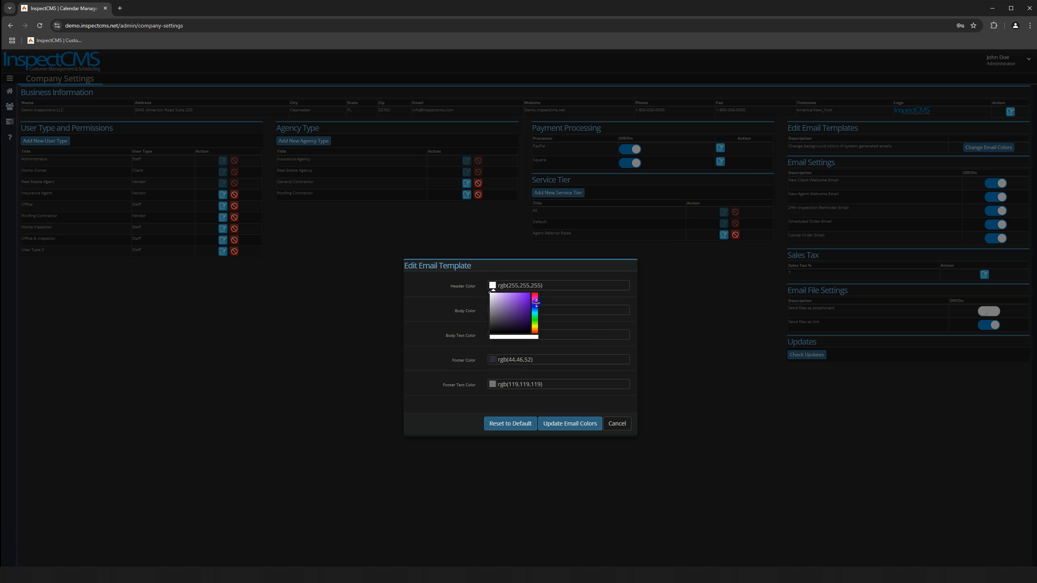
click(525, 301)
click(467, 310)
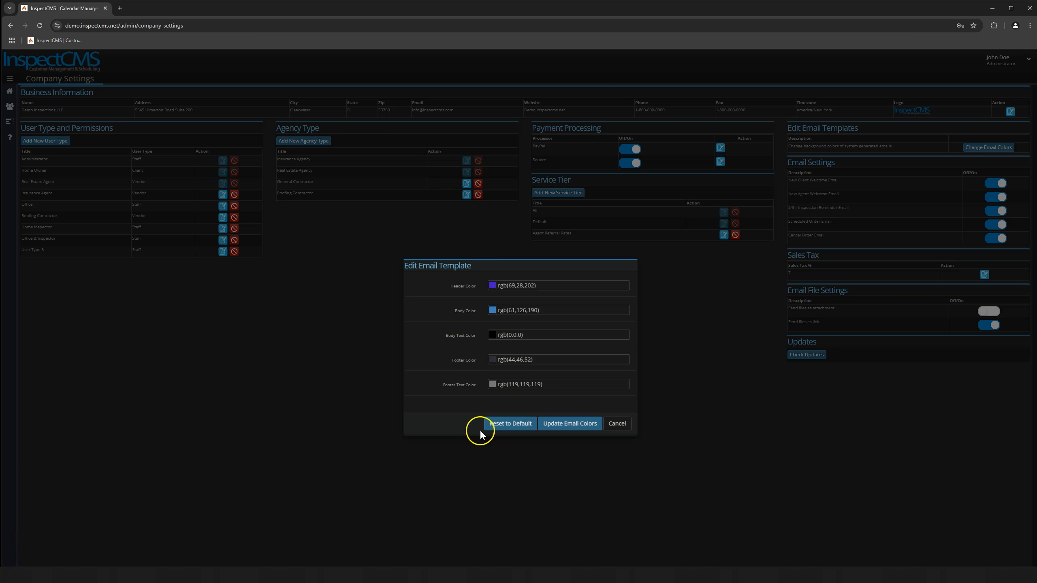
click(506, 425)
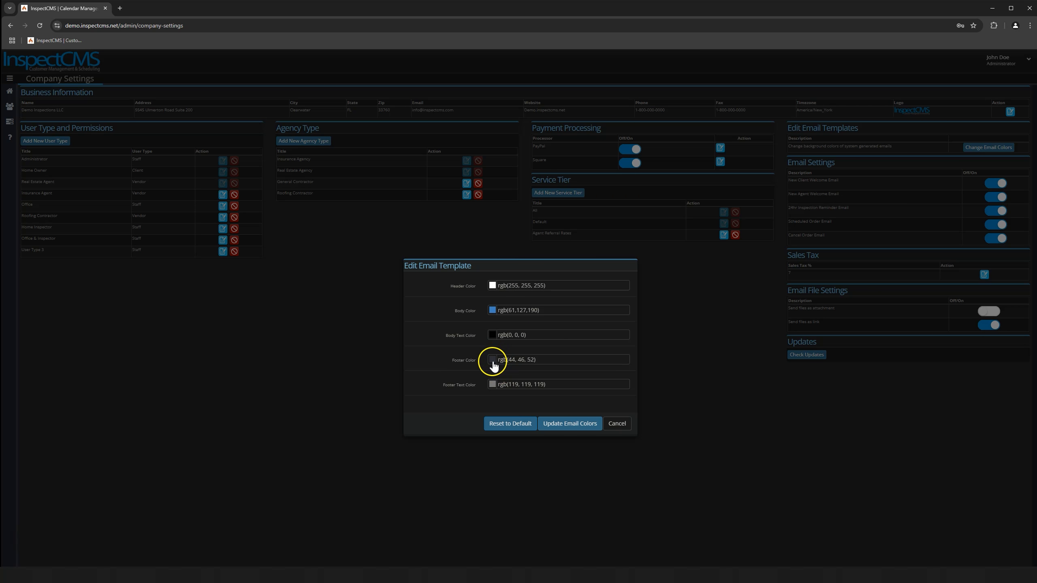
Try red as the footer text colour, then reset the email colours to their defaults
click(492, 385)
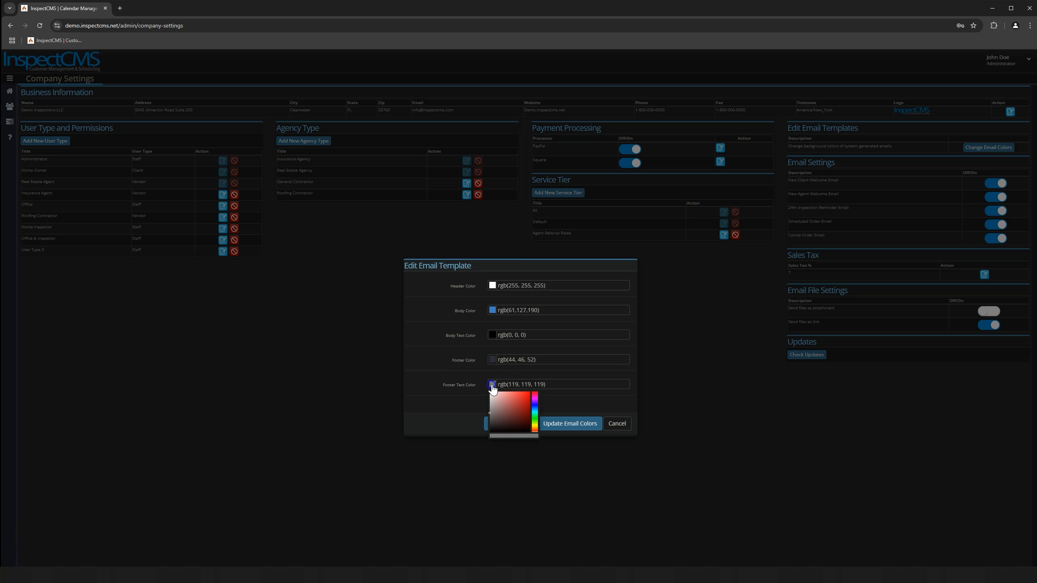
click(519, 398)
click(460, 399)
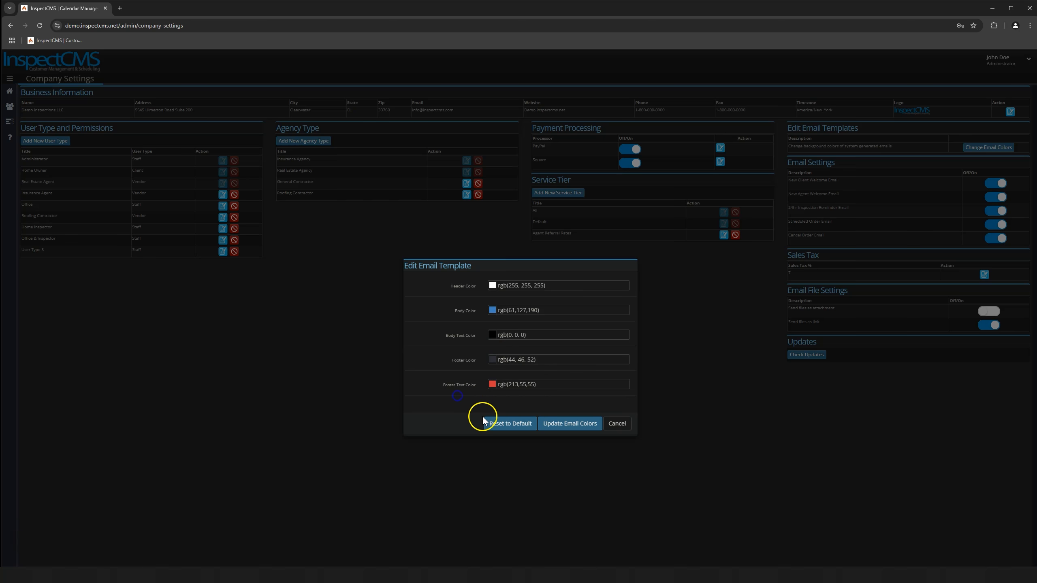
click(513, 427)
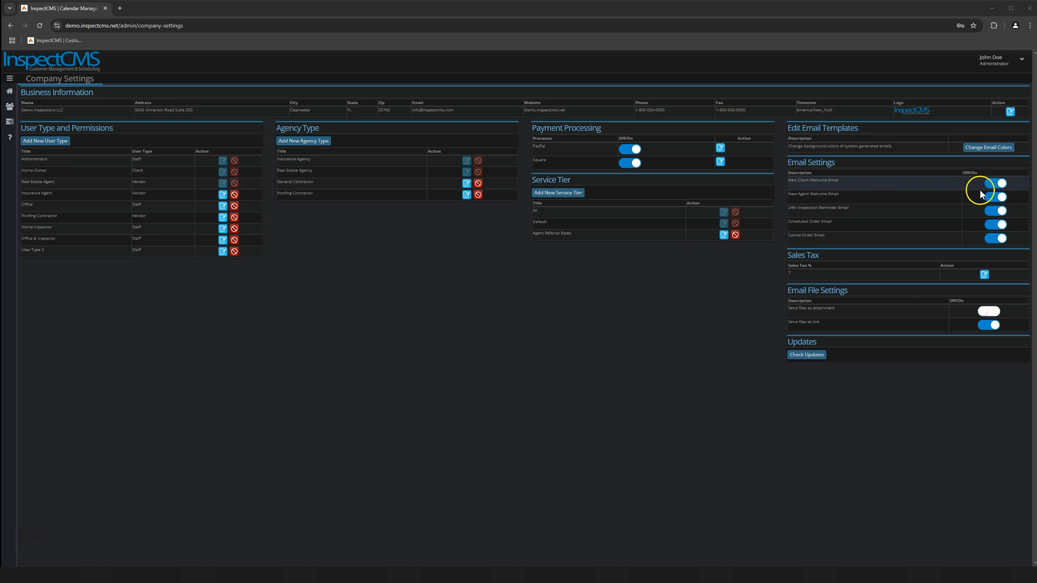
click(55, 111)
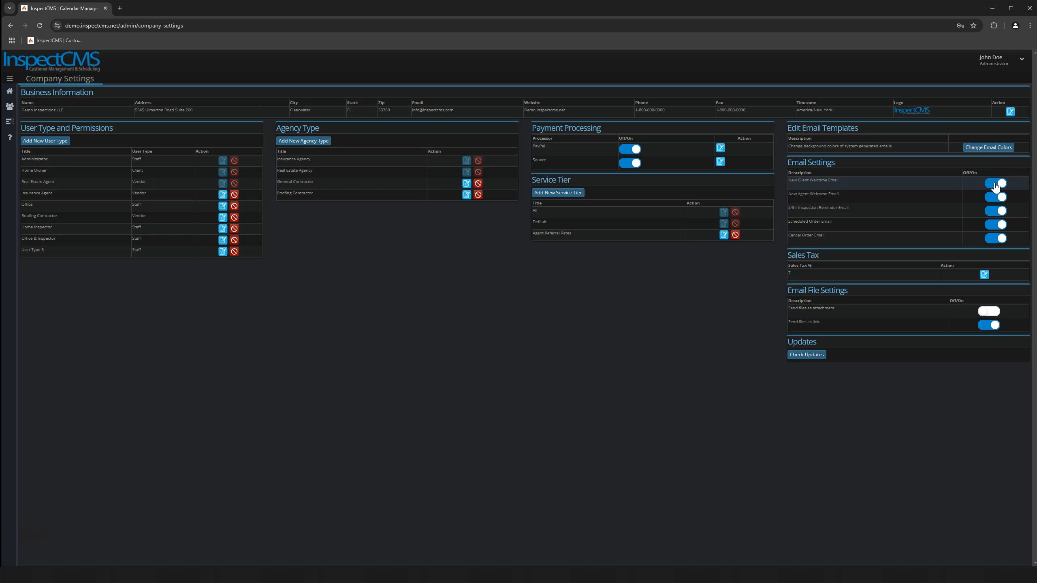
click(995, 185)
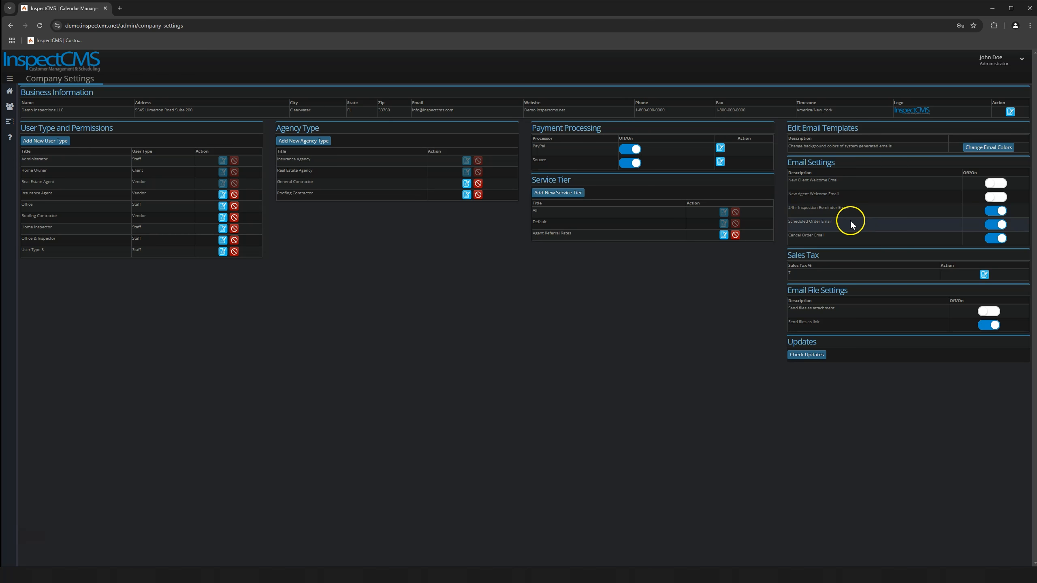
drag(792, 223, 832, 226)
drag(787, 236, 839, 239)
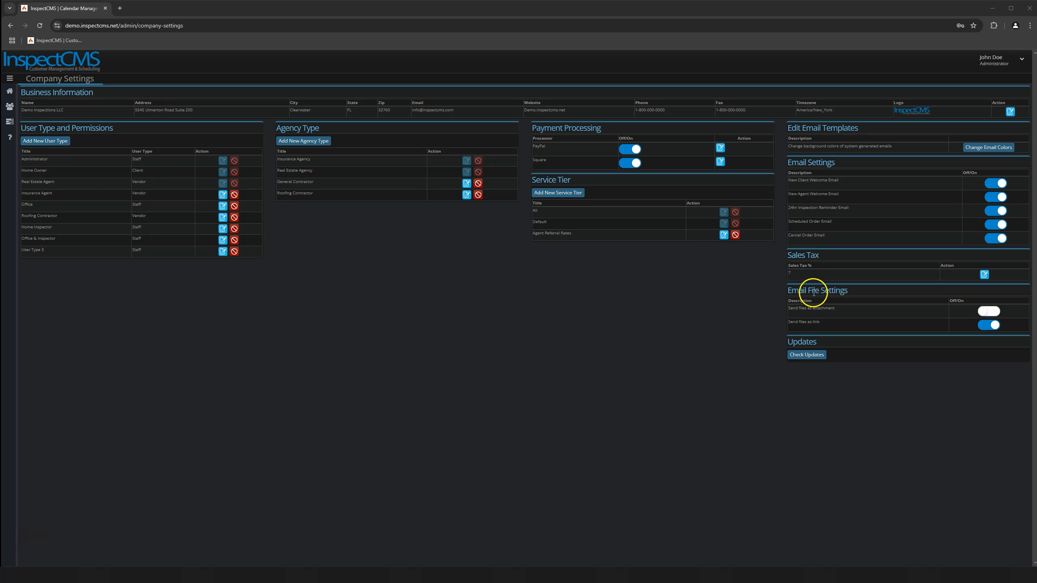
click(990, 312)
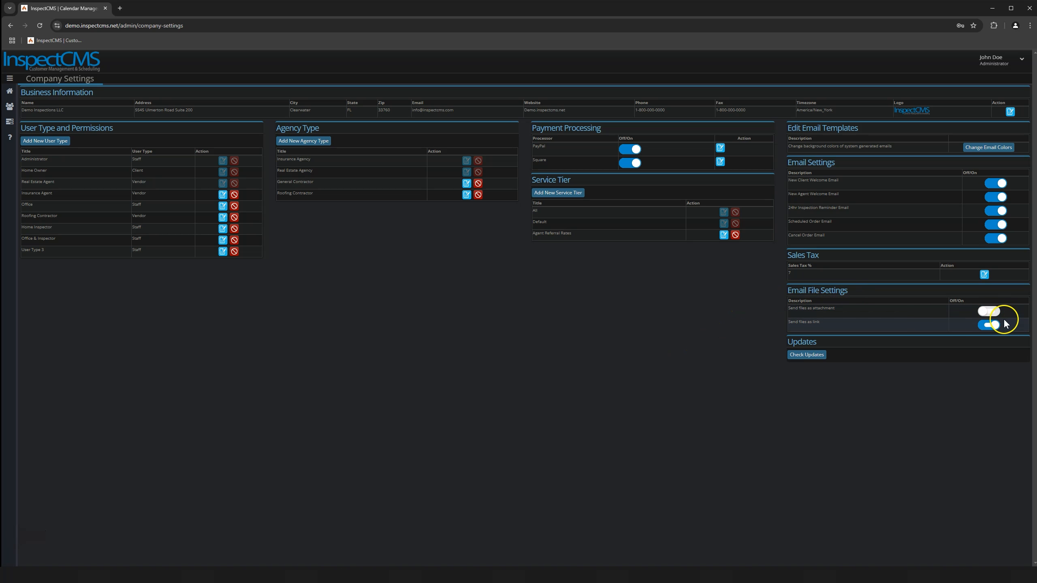
click(989, 325)
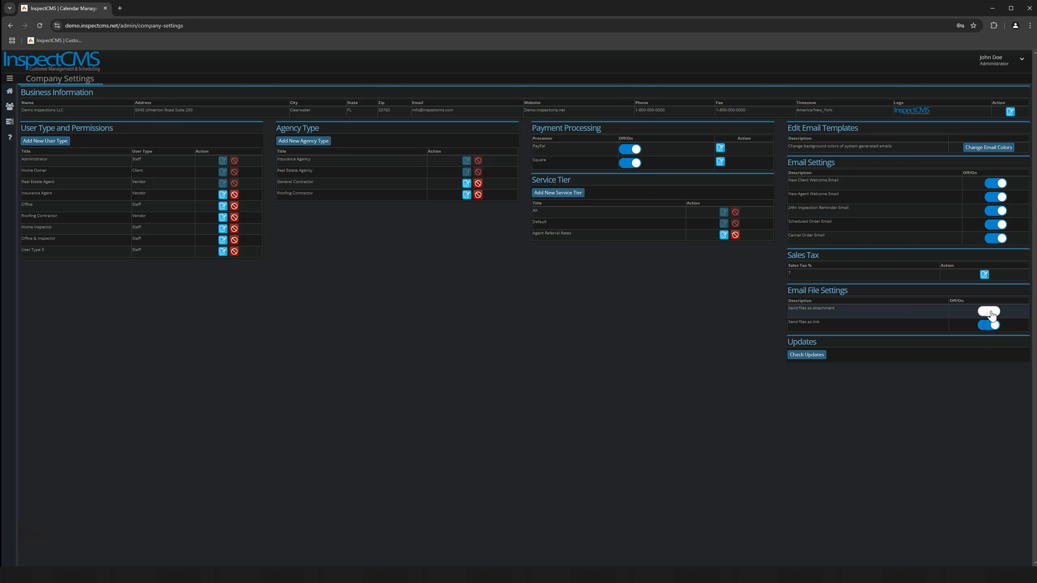
click(990, 312)
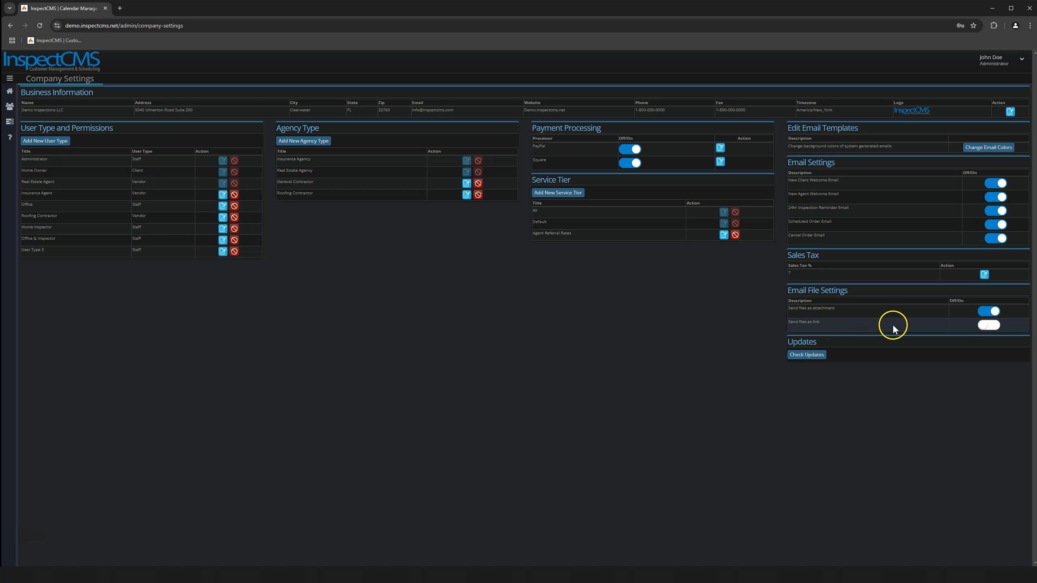
click(988, 326)
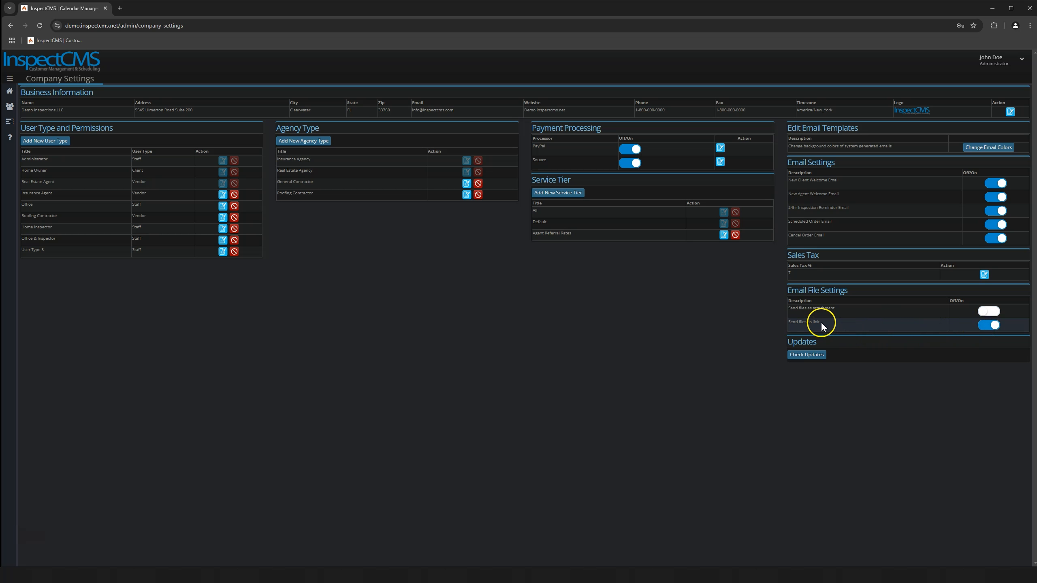
mouse_move(821, 324)
mouse_down()
mouse_move(780, 323)
mouse_move(827, 325)
mouse_up()
drag(835, 309, 798, 314)
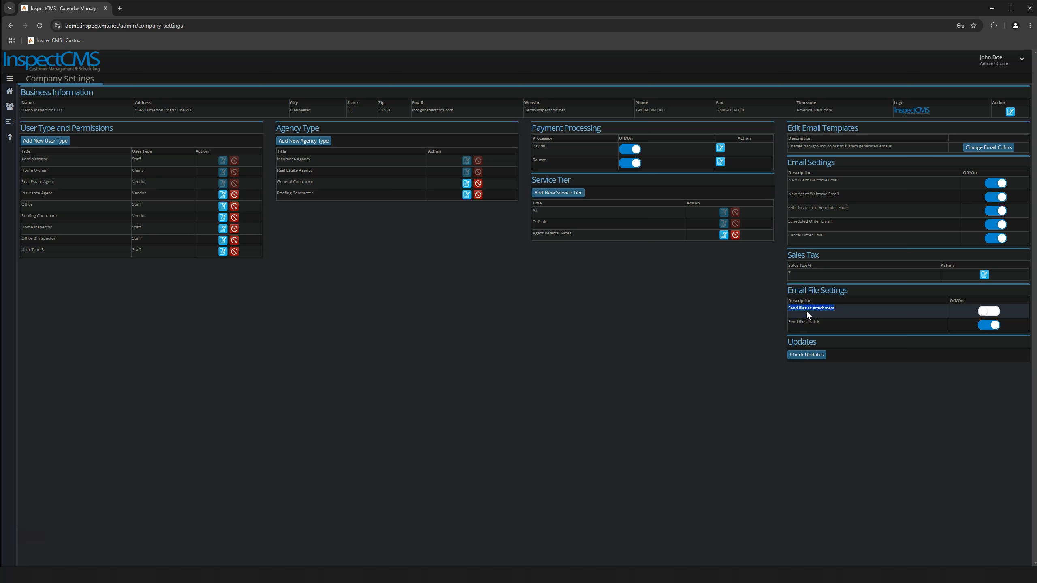
click(836, 310)
triple_click(809, 324)
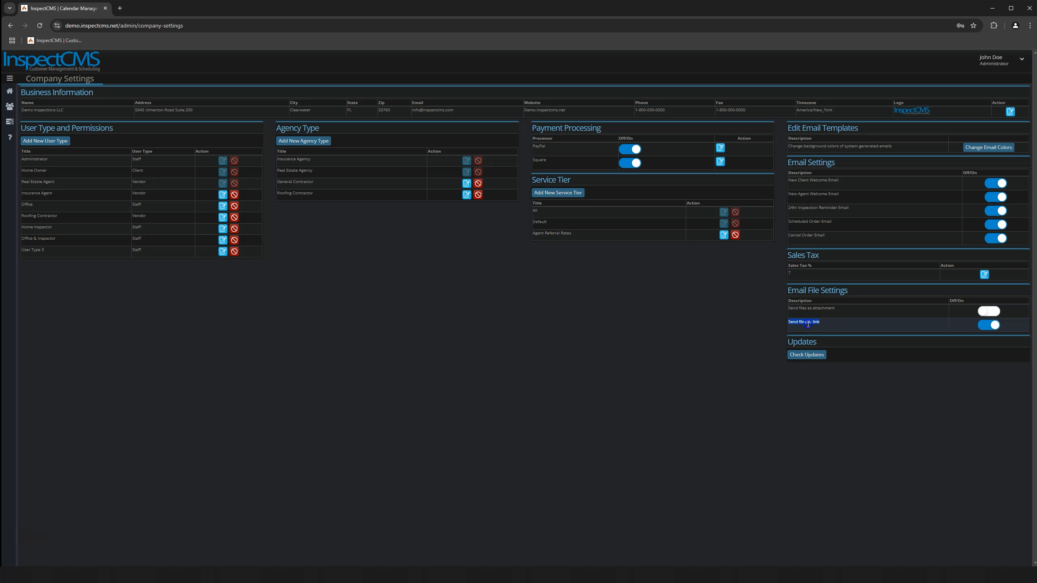
click(829, 323)
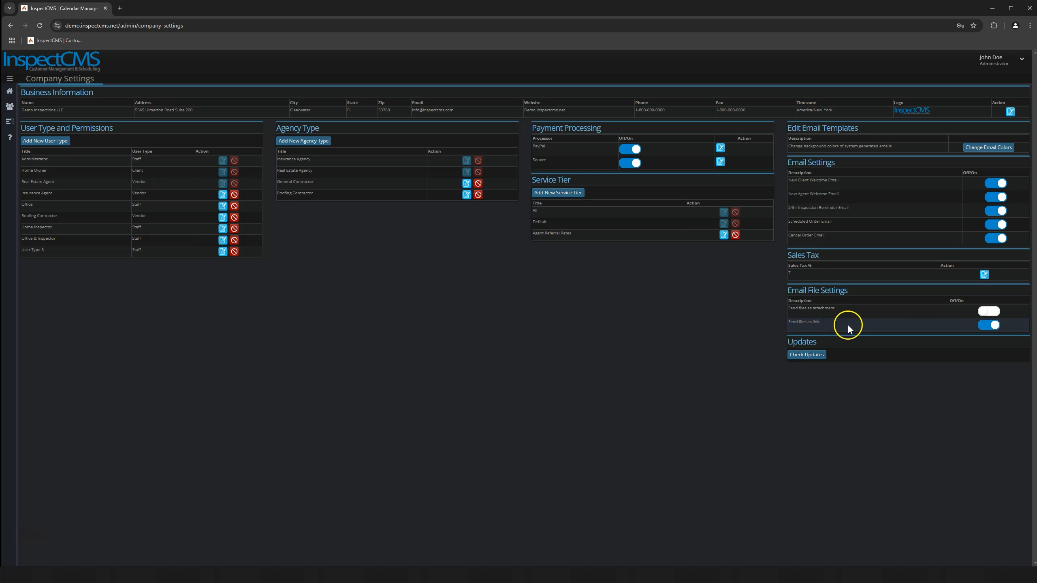
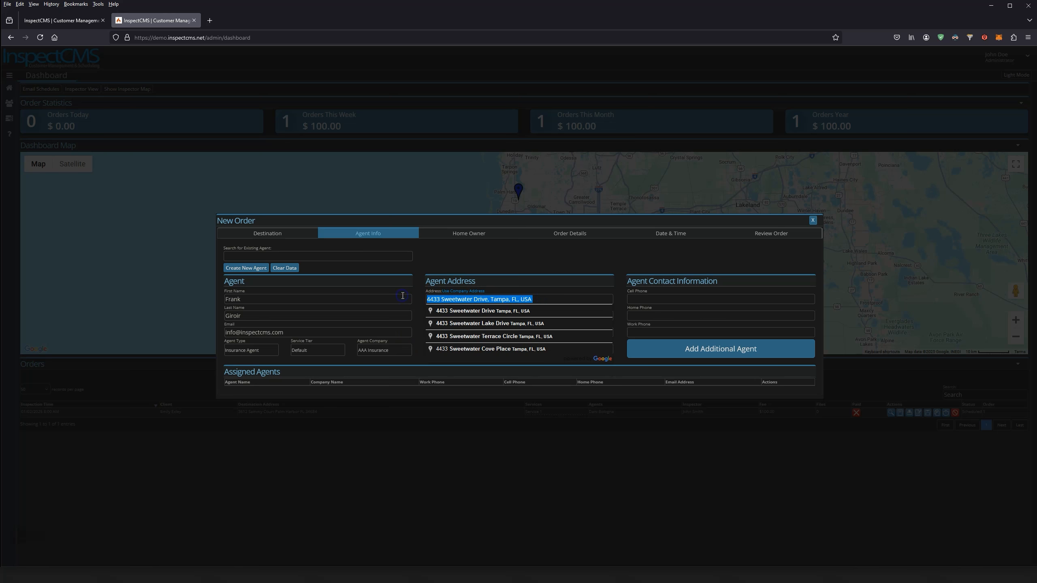
click(475, 311)
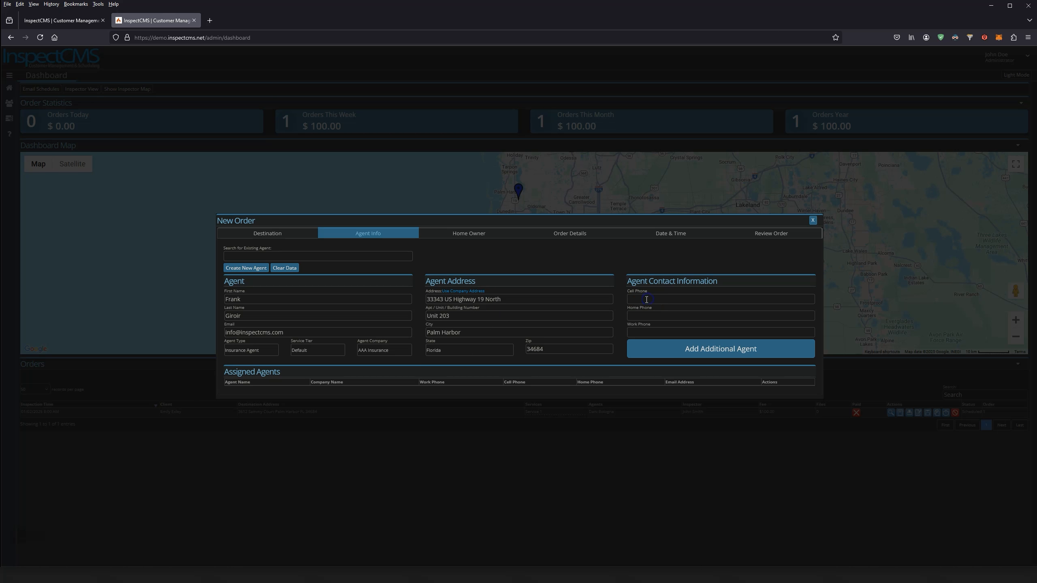
text(-888-888-77771)
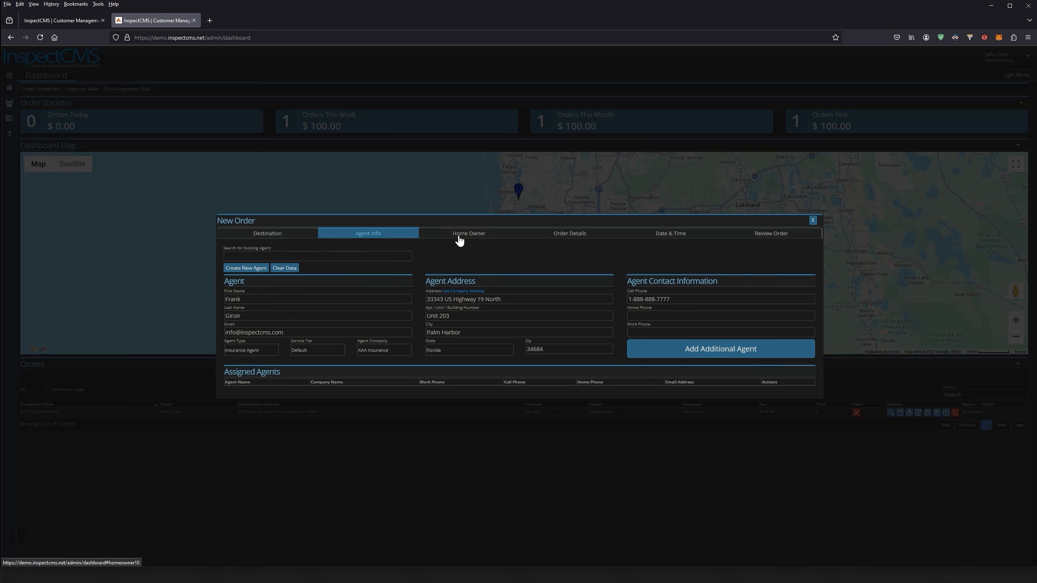
Start a new client record for the home owner instead of picking an existing one
click(463, 233)
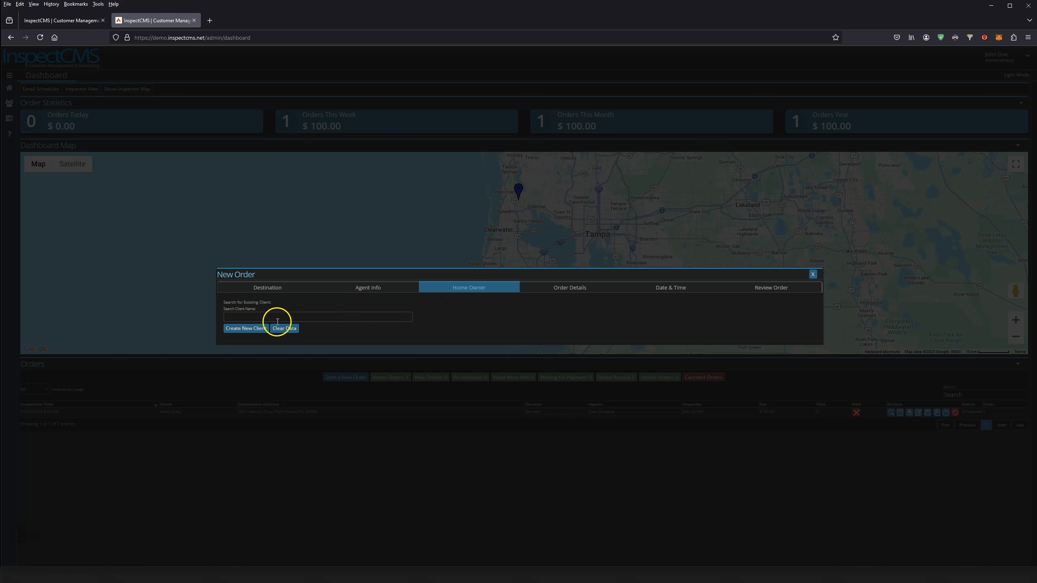
click(236, 317)
text(S)
click(241, 331)
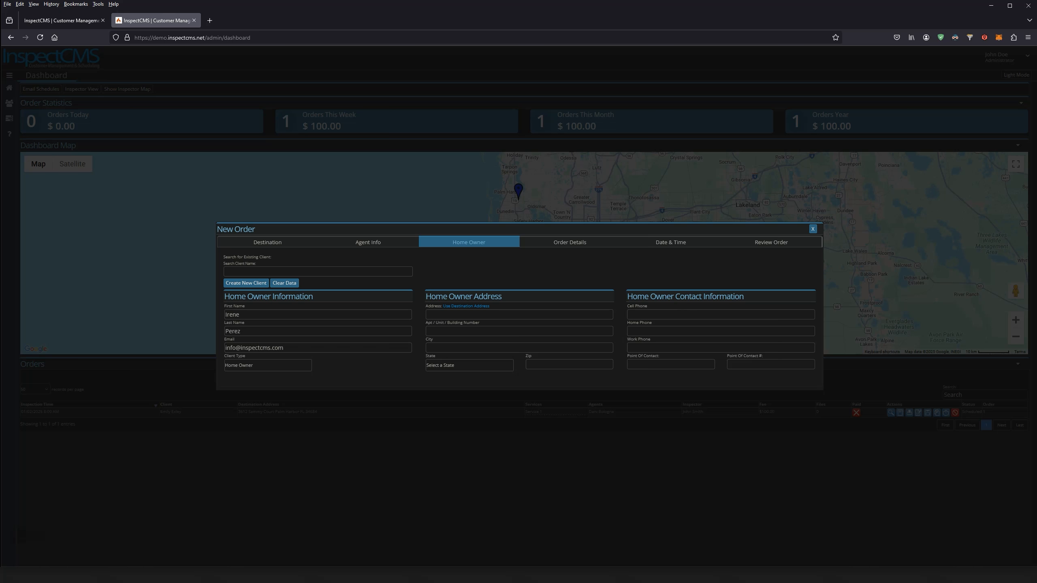
Set the client type to Home Owner and use the Largo destination as the client's address
click(244, 365)
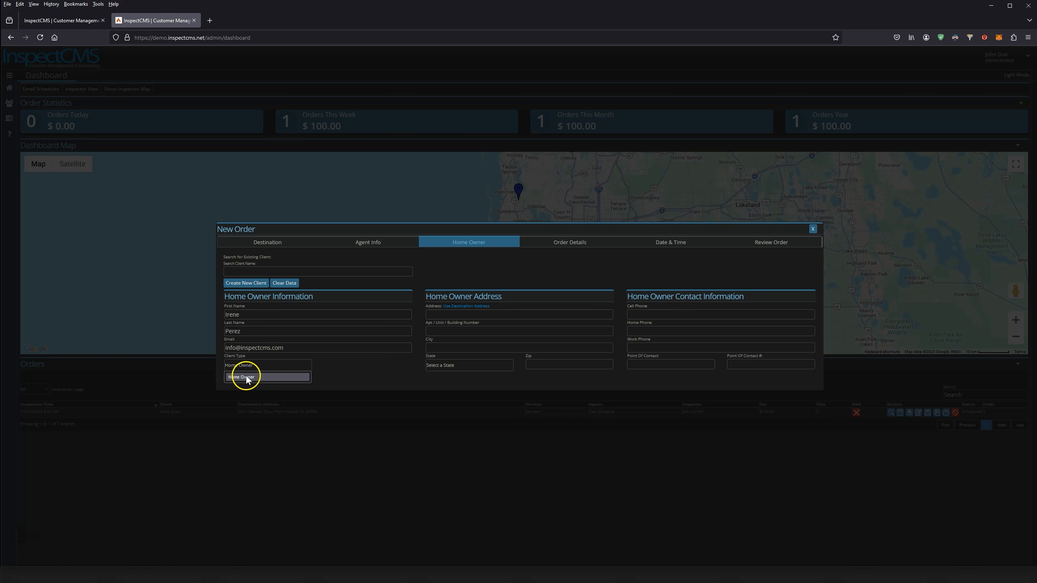
click(246, 378)
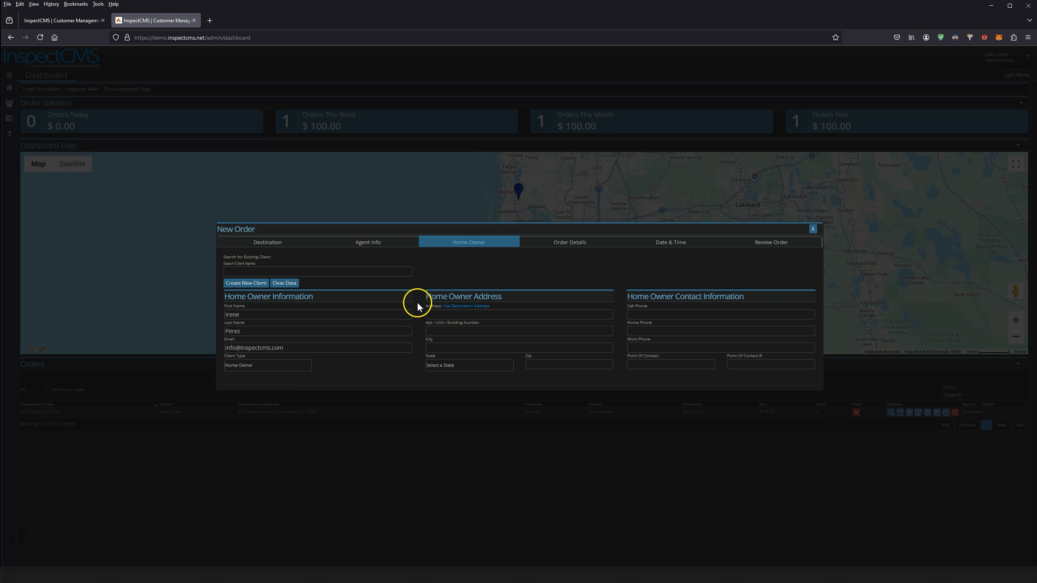
click(453, 317)
click(464, 307)
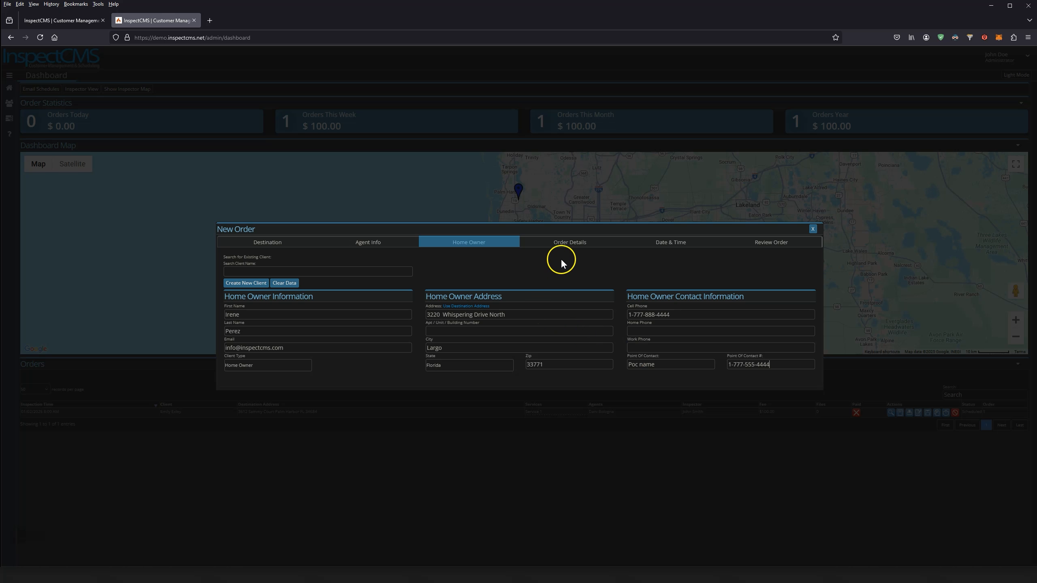
click(563, 248)
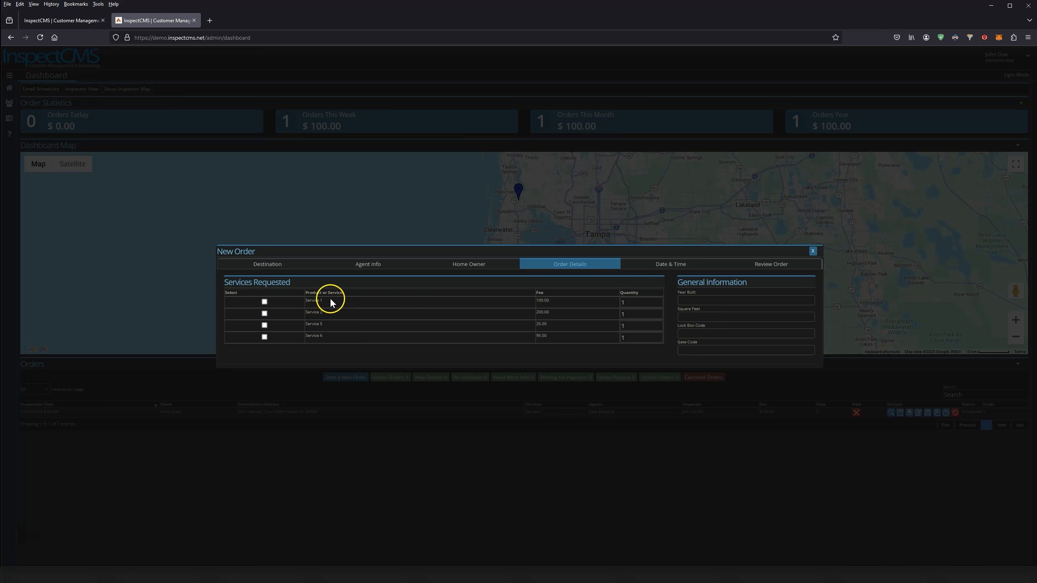
Compare the order's requested services with the Products and Services price list
click(370, 265)
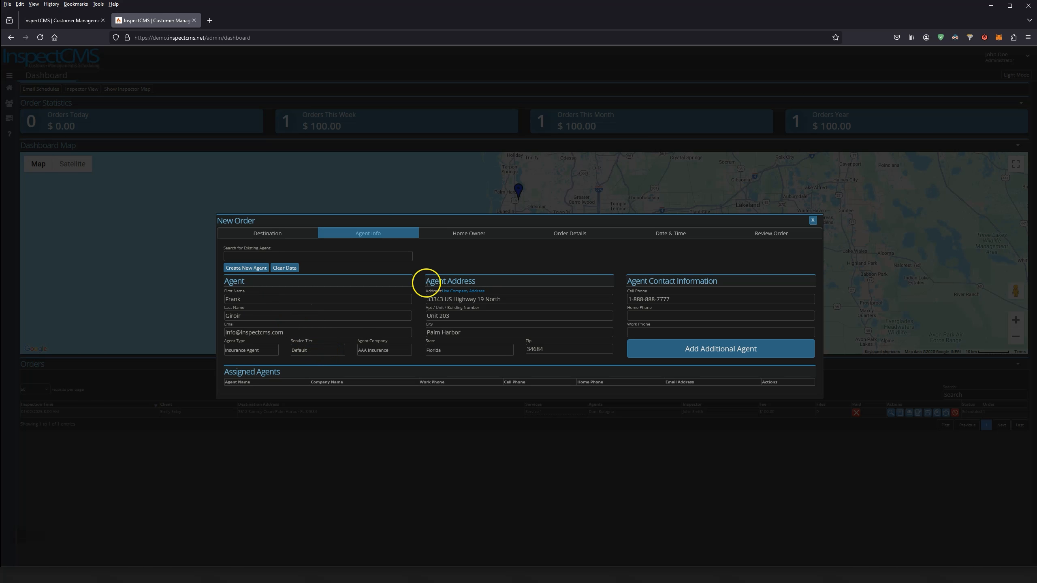
click(591, 239)
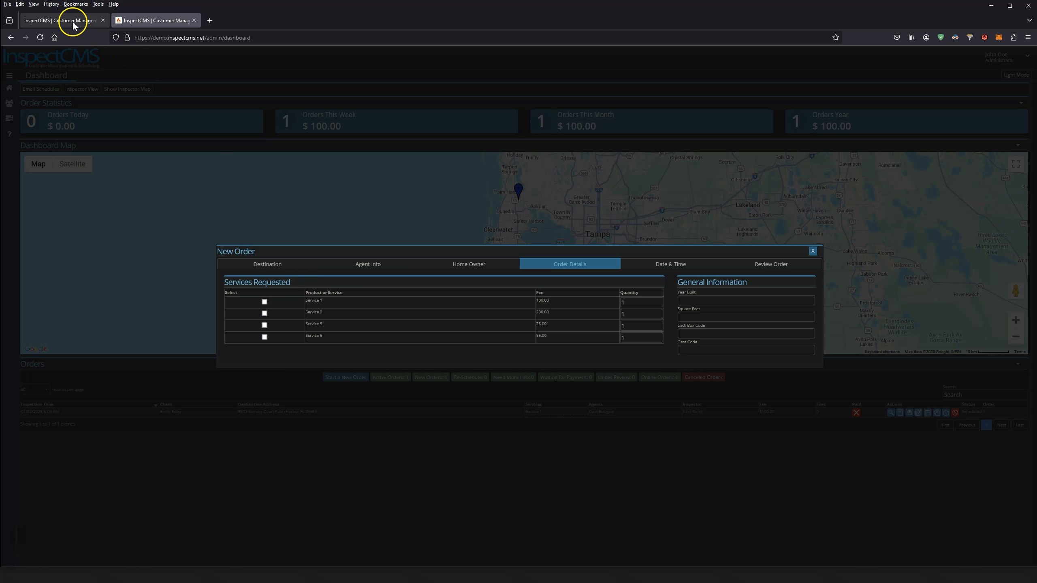
click(59, 20)
click(292, 307)
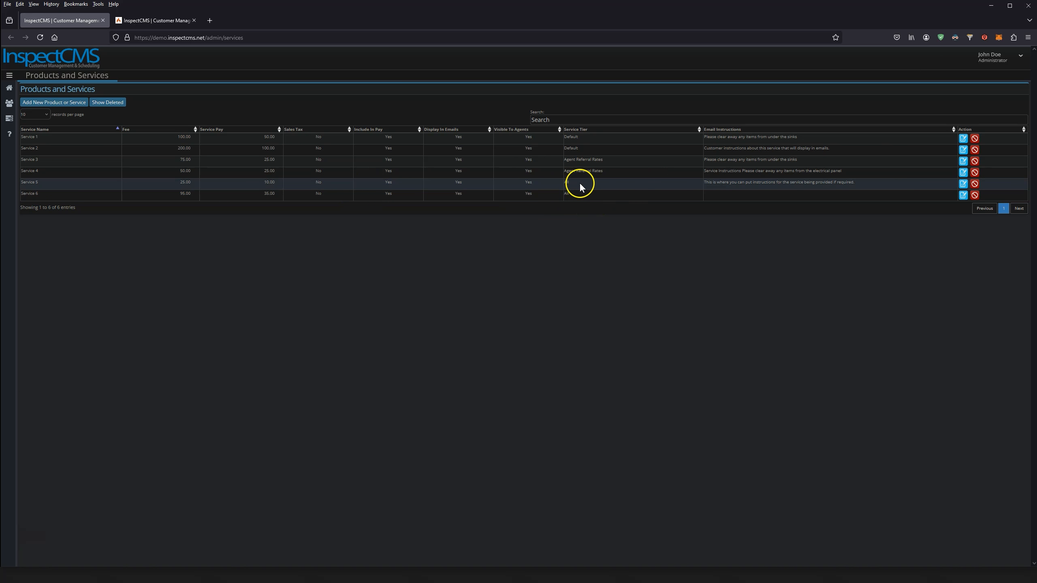
click(160, 27)
Set the agent's service tier to Agent Referral Rates and recheck the offered services against the price list
click(369, 266)
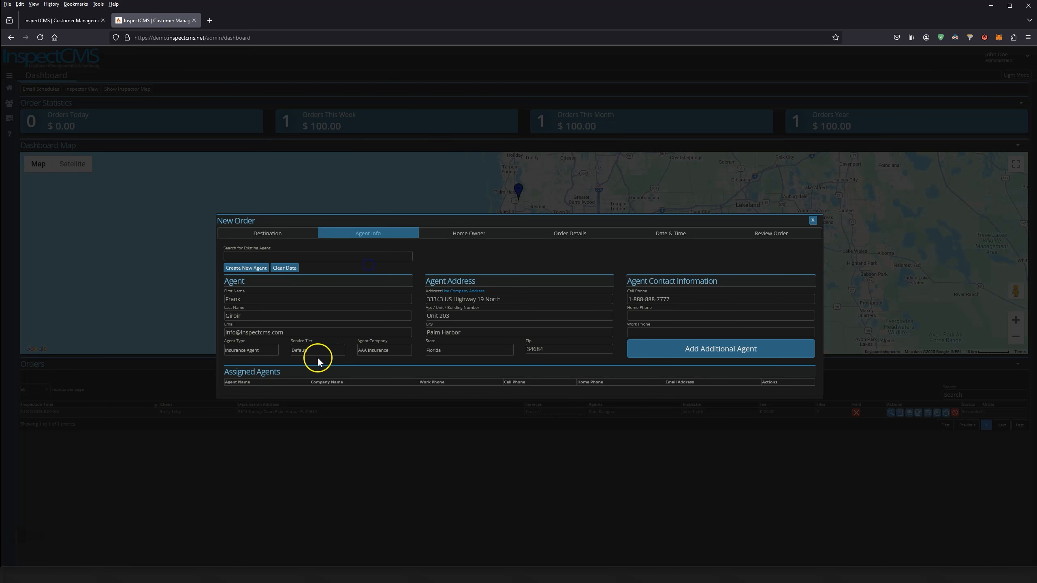
click(319, 352)
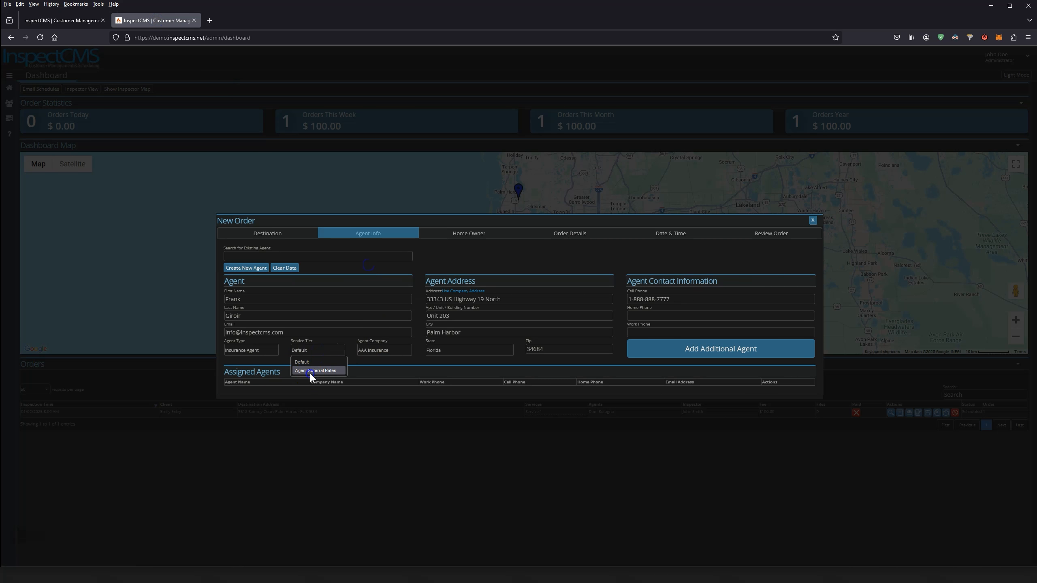
click(557, 236)
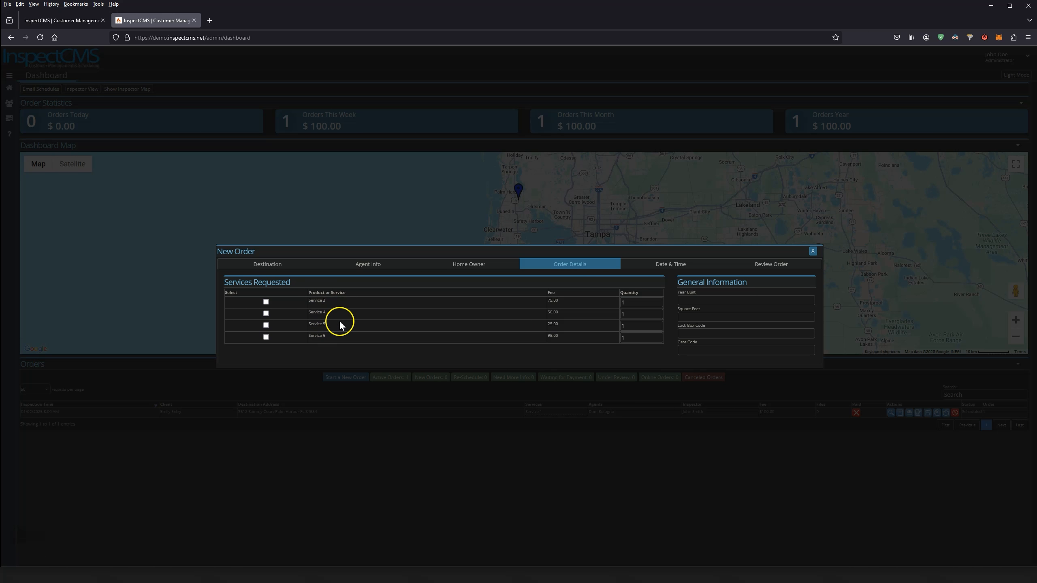
click(76, 19)
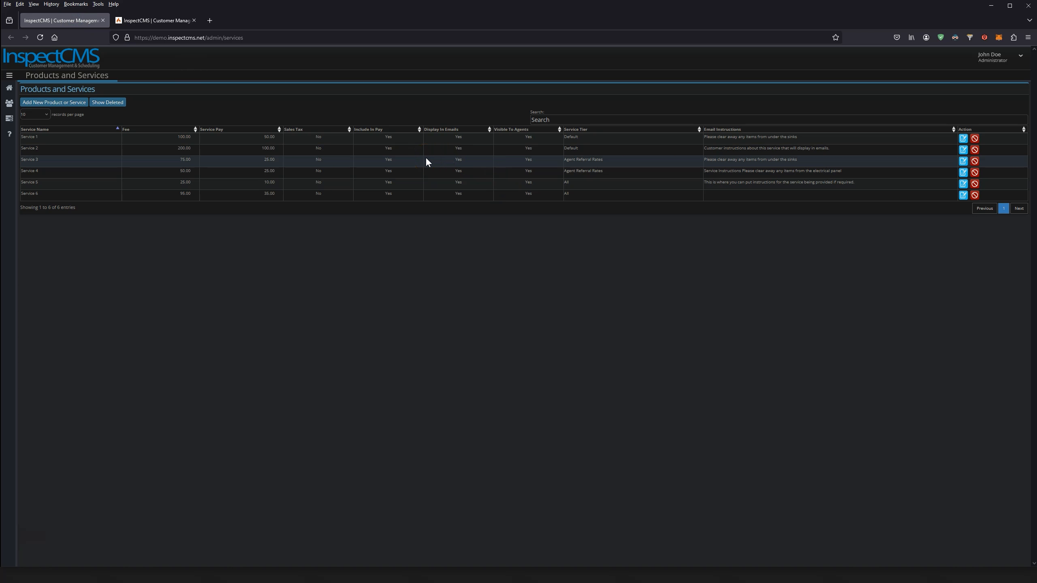
click(155, 19)
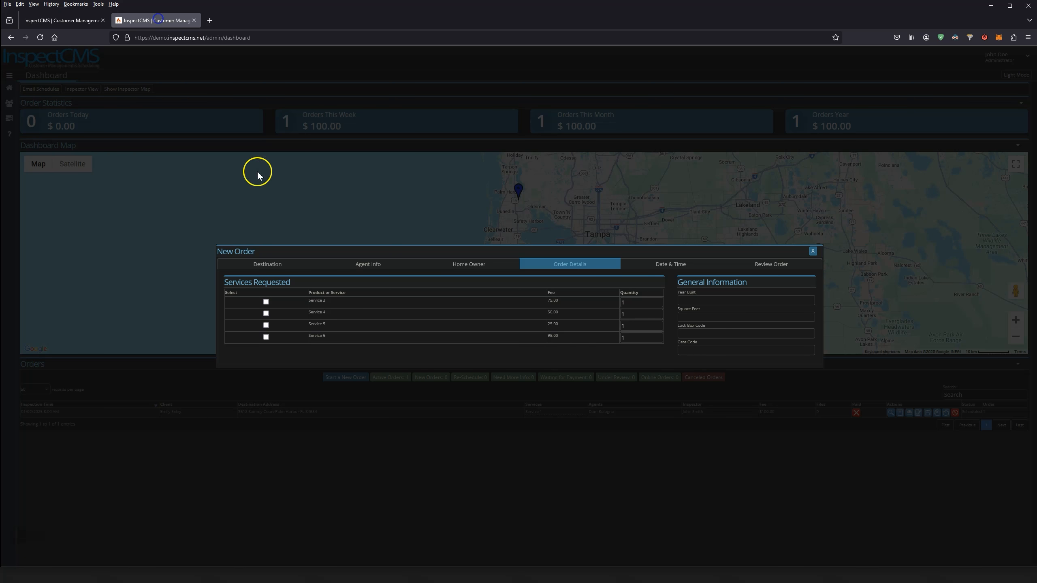
click(368, 266)
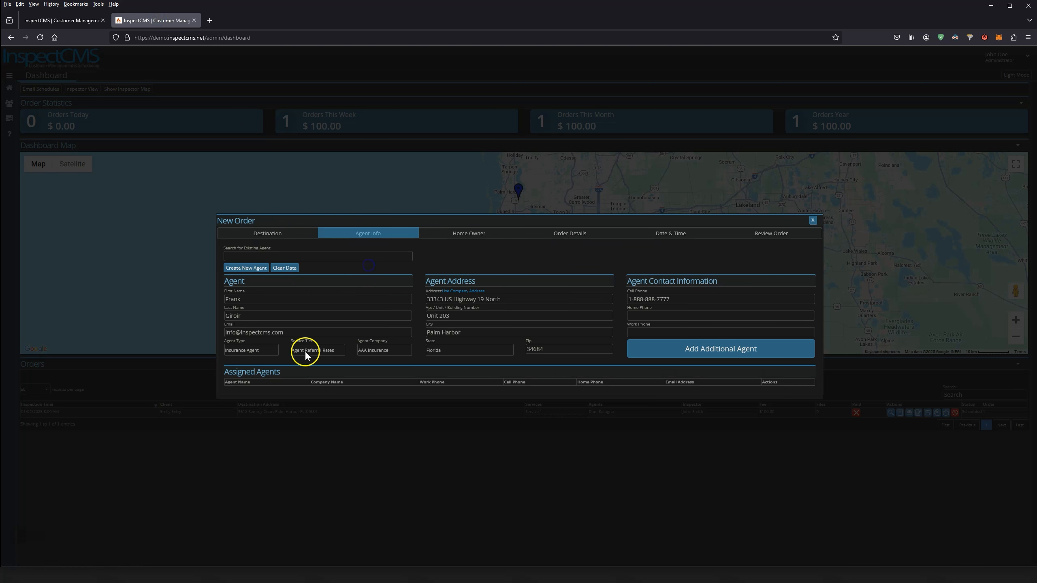
Request Service 1 with quantity 2 for a 1976-built, 2144 sq ft home
click(562, 234)
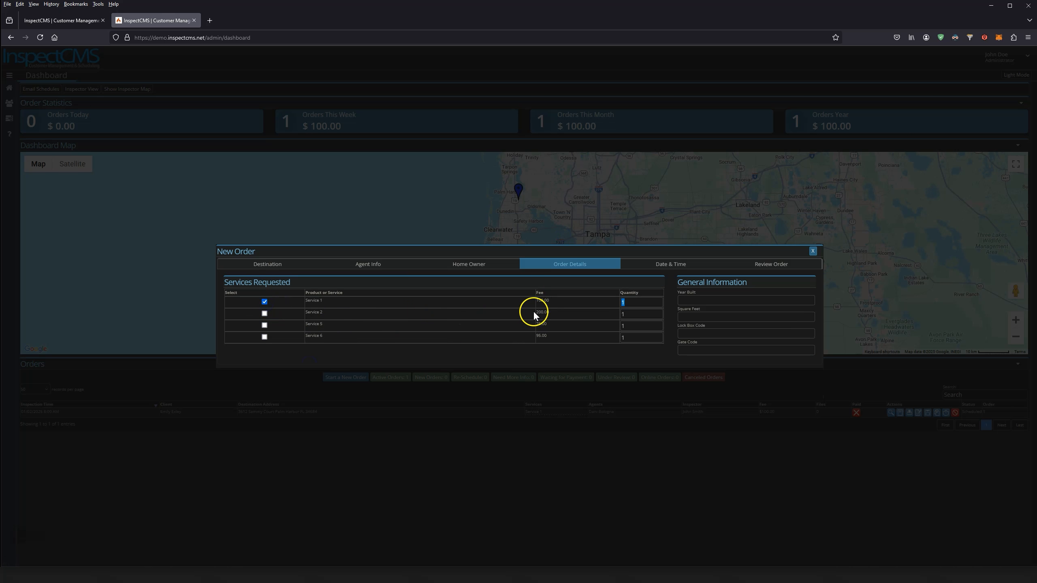
click(627, 302)
double_click(639, 303)
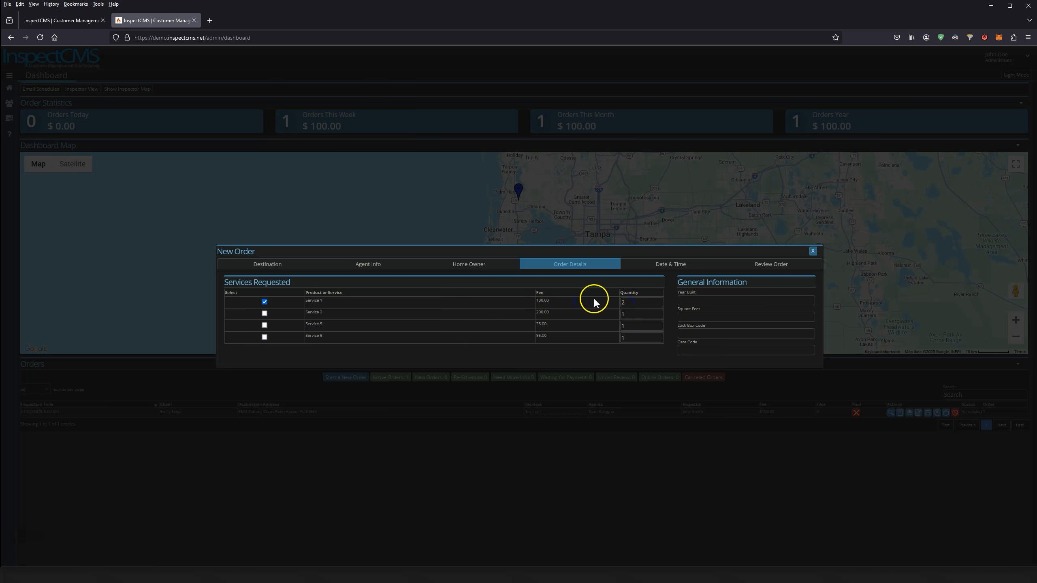
click(668, 302)
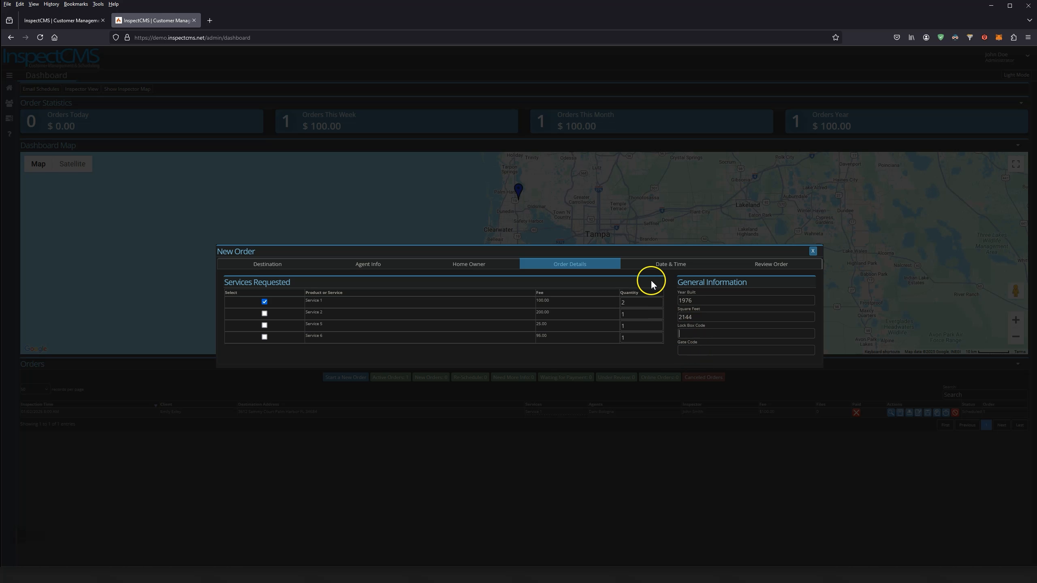
click(666, 265)
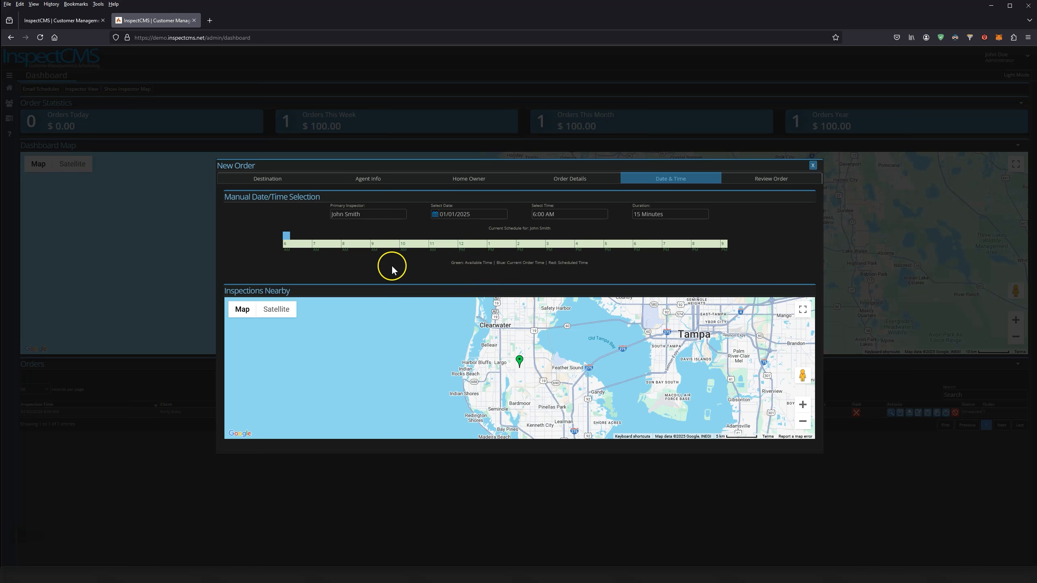
mouse_move(508, 323)
mouse_down()
mouse_move(463, 373)
mouse_move(479, 339)
mouse_up()
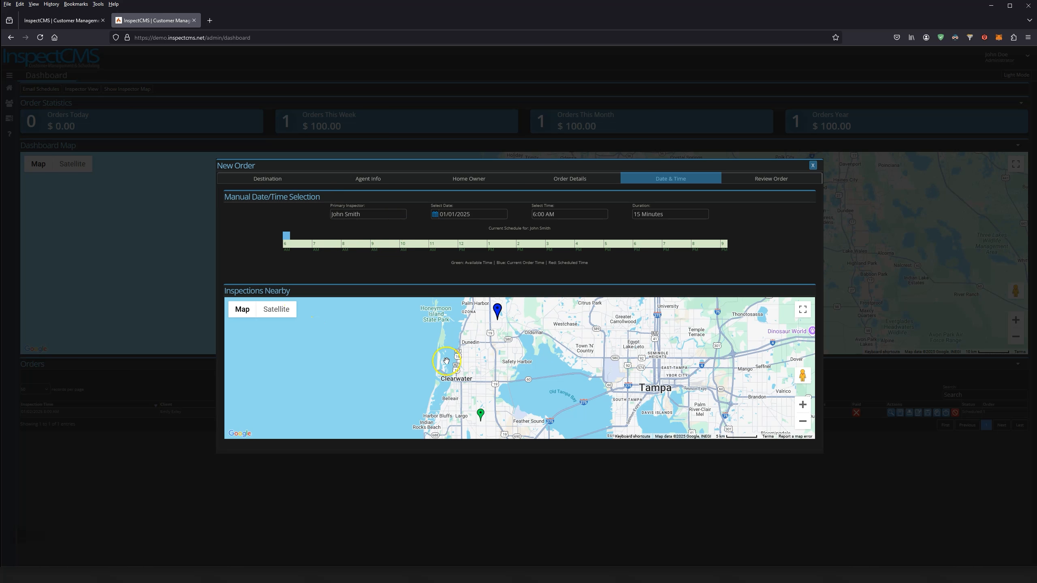
mouse_move(468, 358)
mouse_down()
mouse_move(470, 370)
mouse_move(484, 308)
mouse_move(479, 370)
mouse_move(478, 360)
mouse_up()
mouse_move(508, 316)
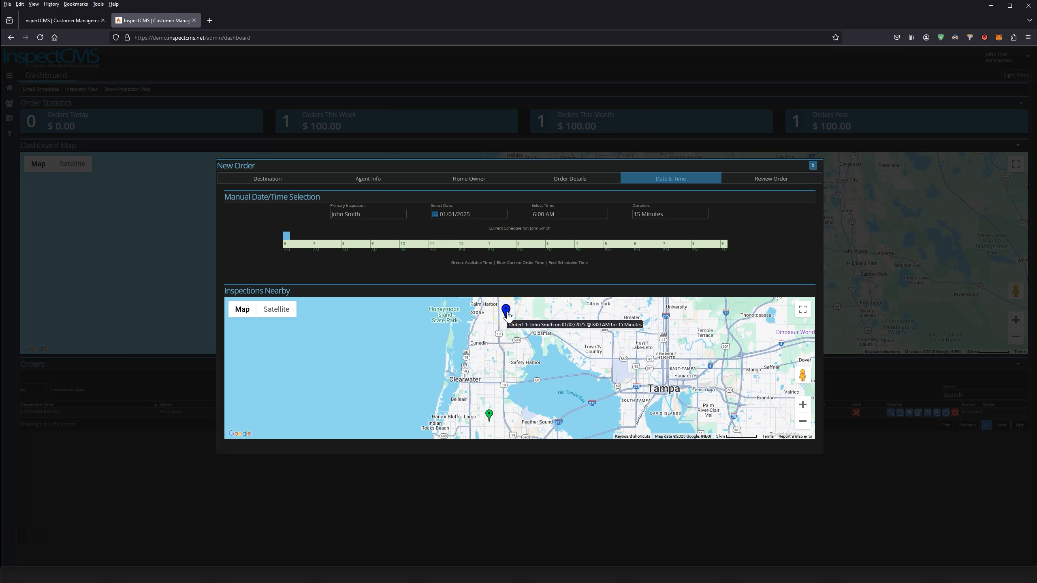
click(486, 417)
drag(484, 409, 488, 360)
scroll(481, 364, up, 1)
scroll(483, 365, down, 1)
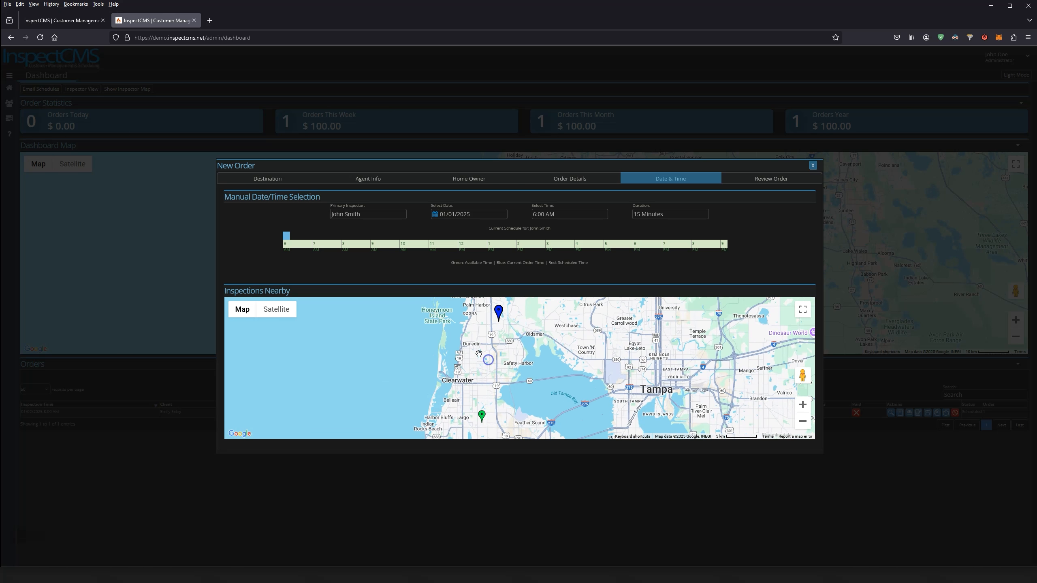
click(362, 215)
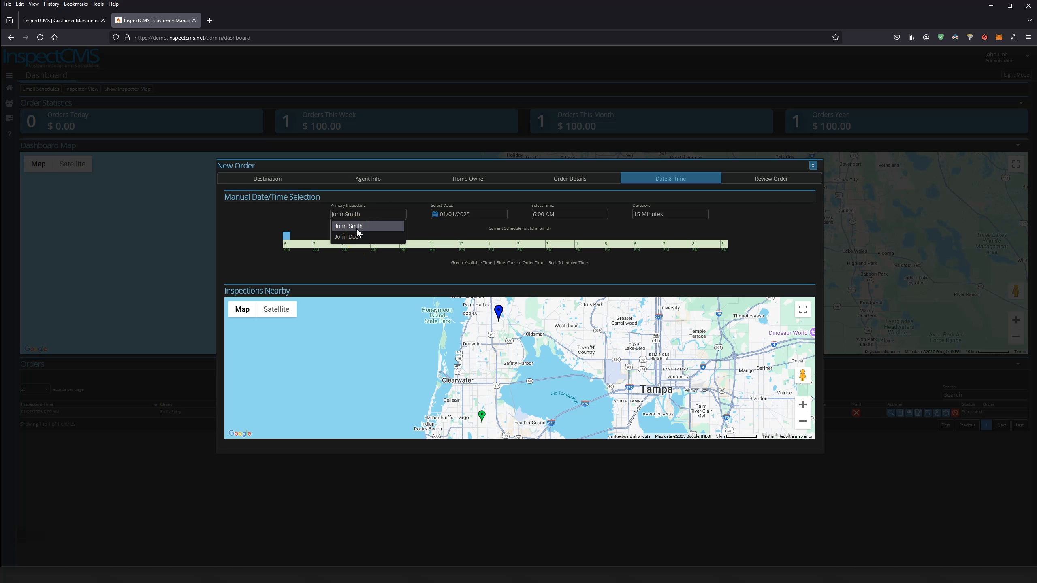
click(358, 228)
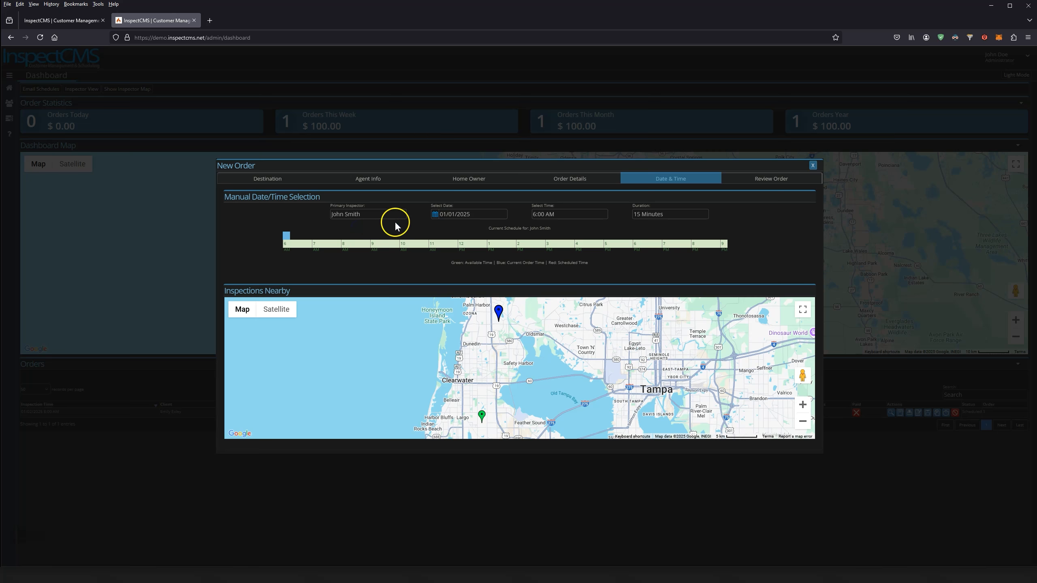
Schedule the inspection for 01/02/2025 at 9:00 AM lasting 1.5 hours
click(452, 217)
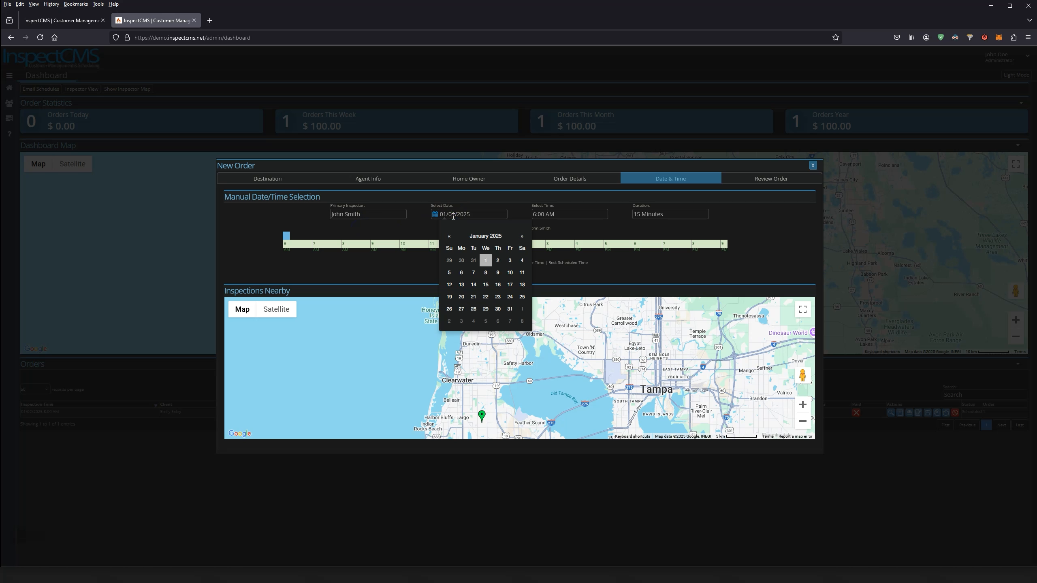
click(498, 261)
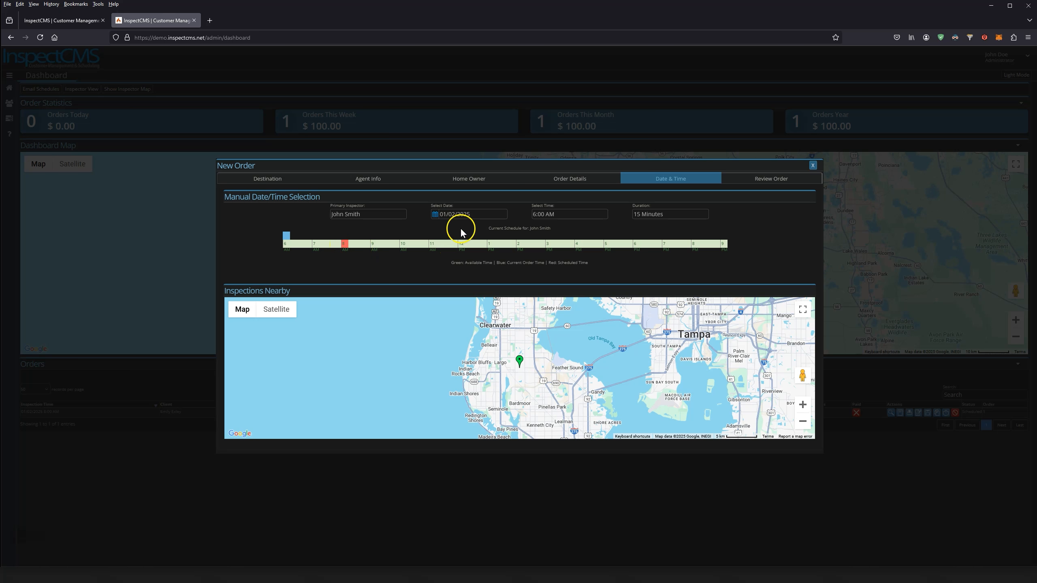
click(551, 213)
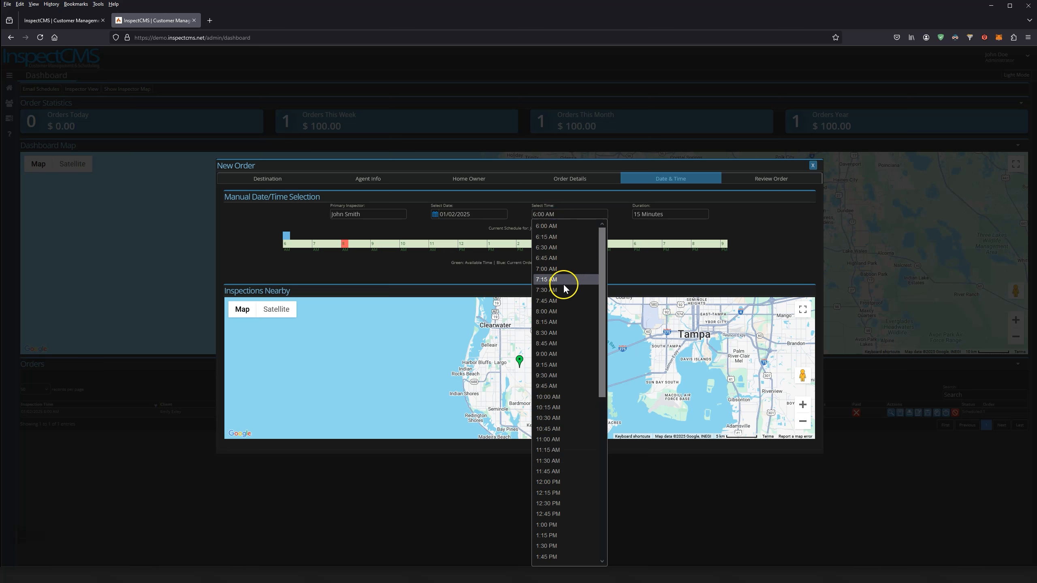
click(557, 356)
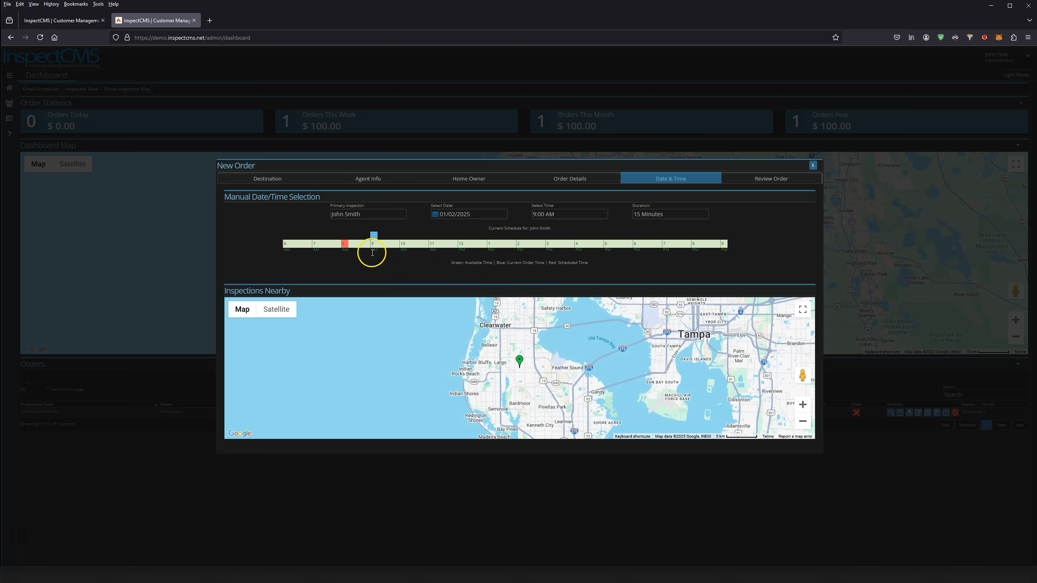
click(653, 214)
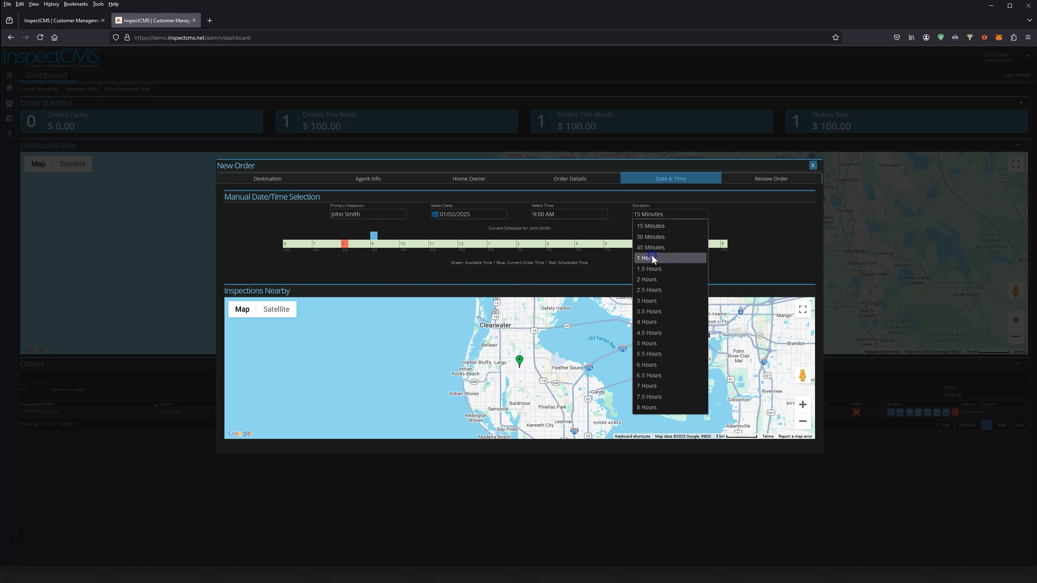
click(651, 257)
click(653, 214)
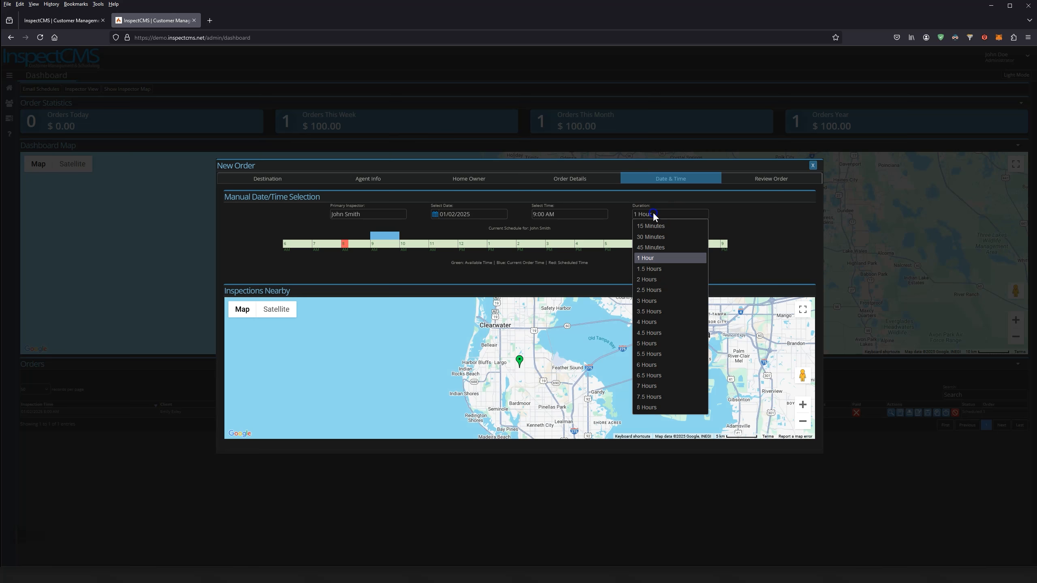
click(657, 270)
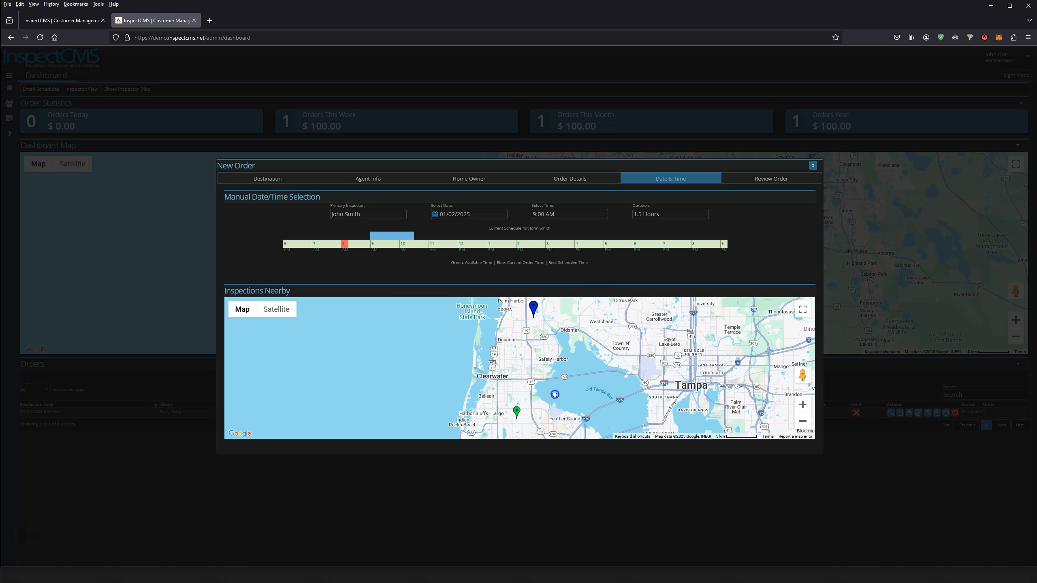
Check the nearby existing inspection on the map, then open the Review Order summary
mouse_move(535, 327)
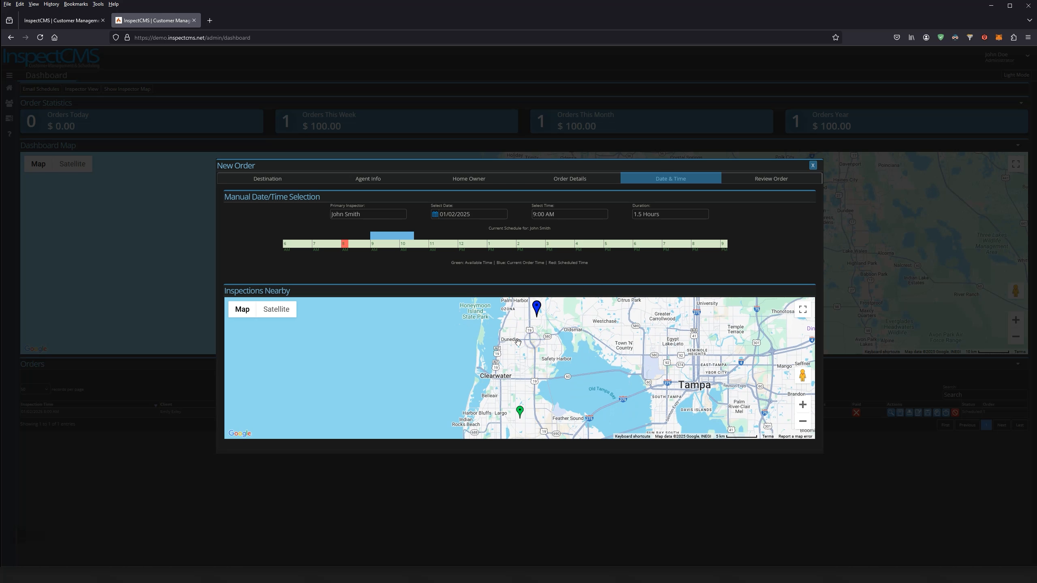
click(534, 329)
mouse_move(535, 331)
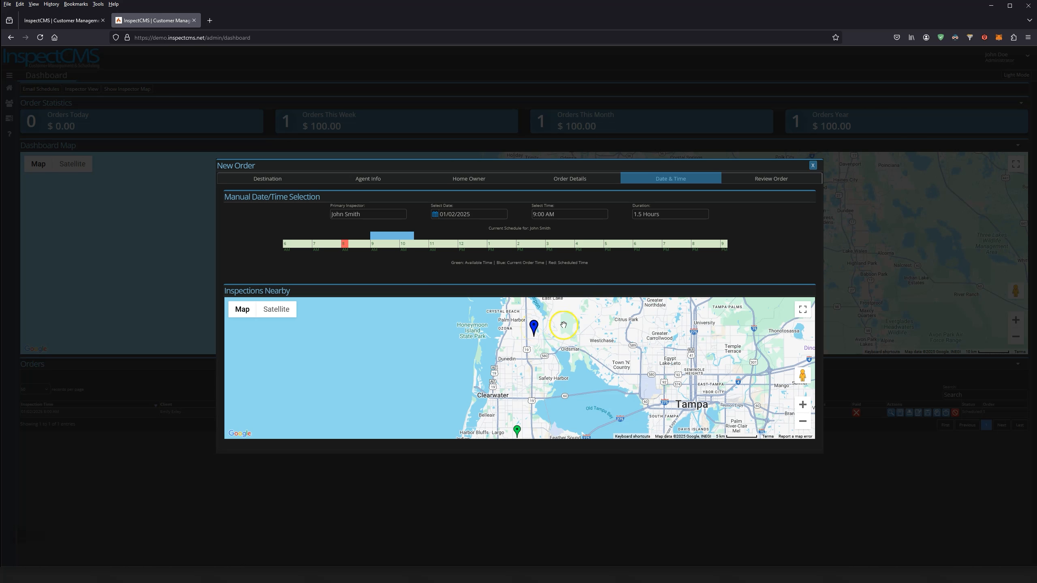
click(768, 180)
click(733, 278)
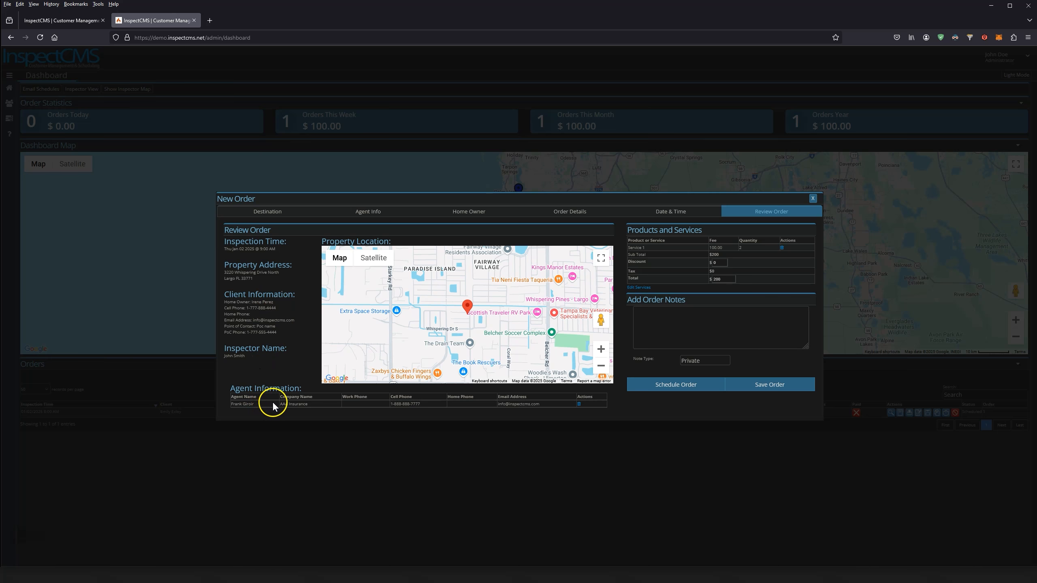
Apply a $25 discount for a $175 total, add a private test note, and schedule the order
drag(445, 309, 427, 304)
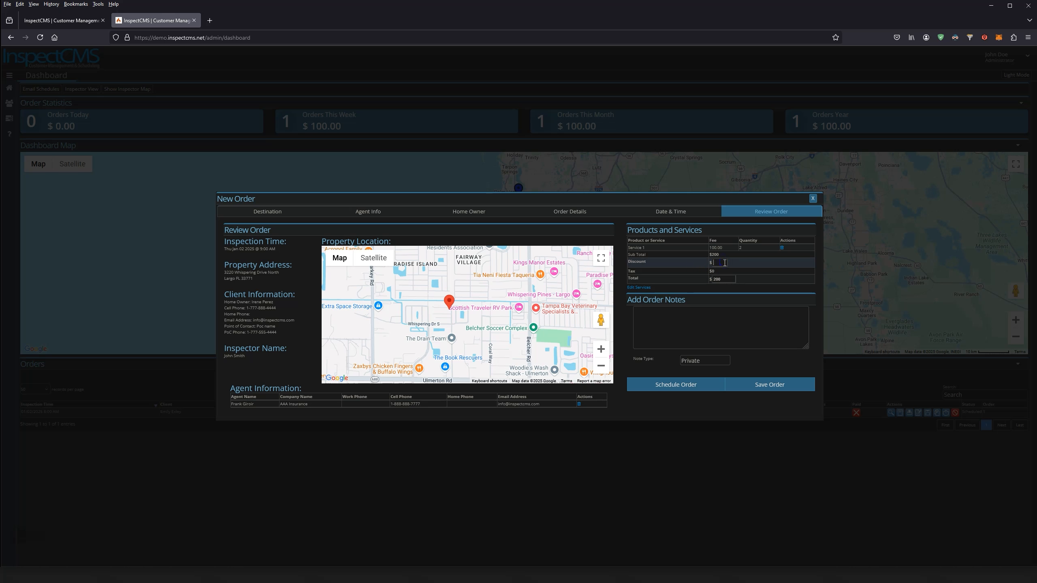
click(725, 263)
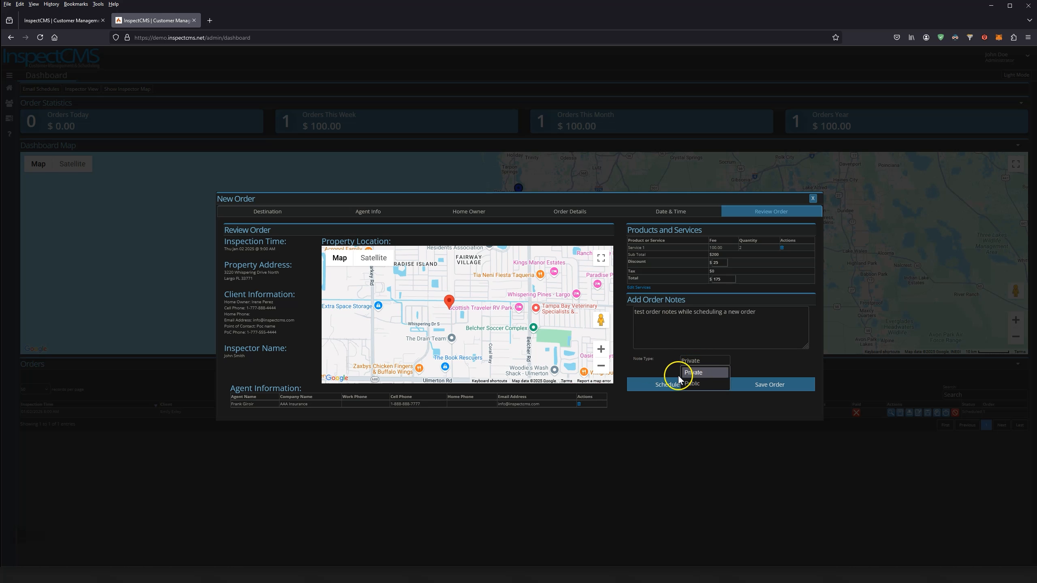
click(653, 362)
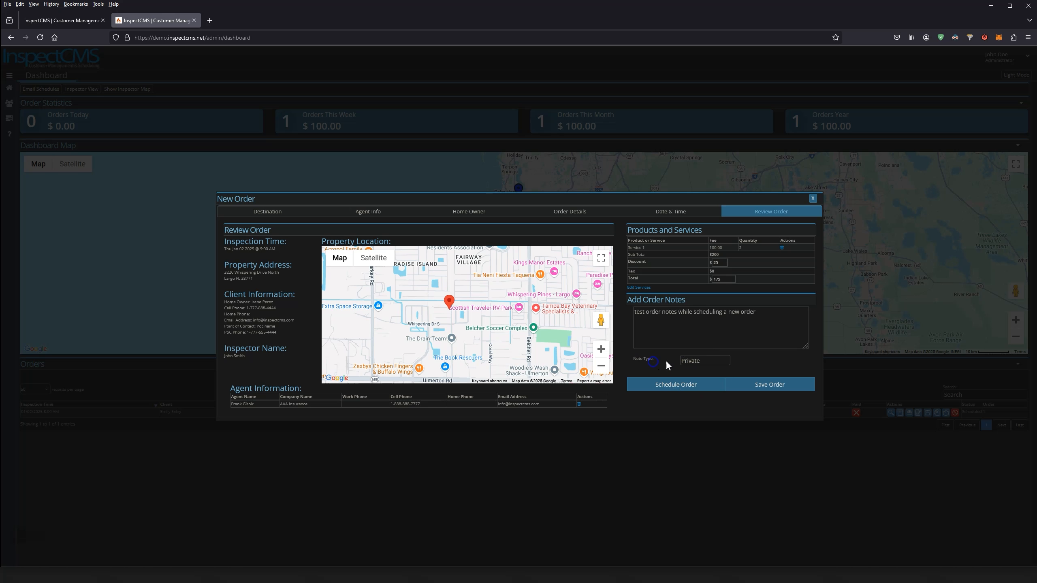
click(756, 386)
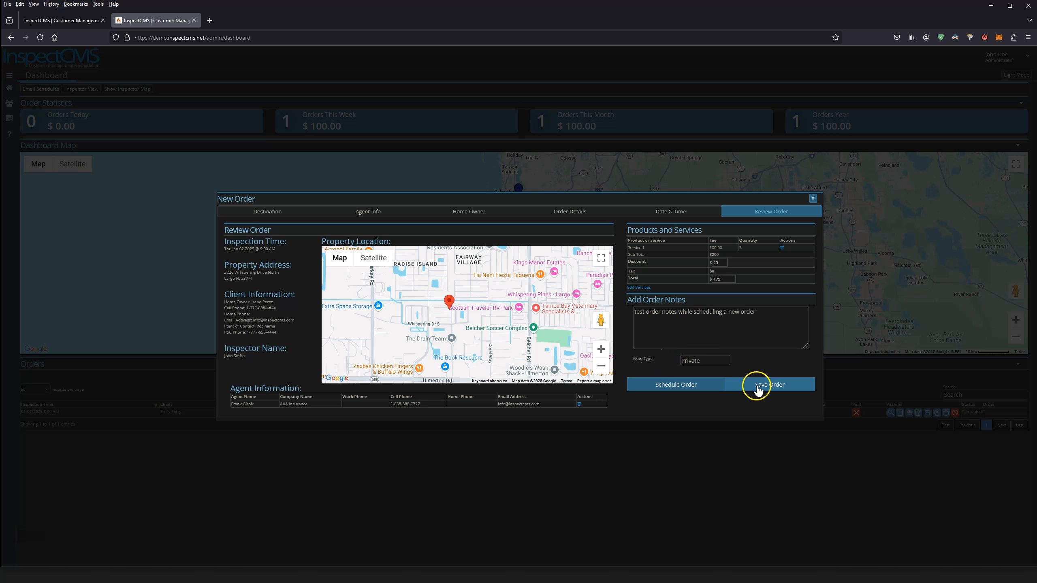
click(663, 389)
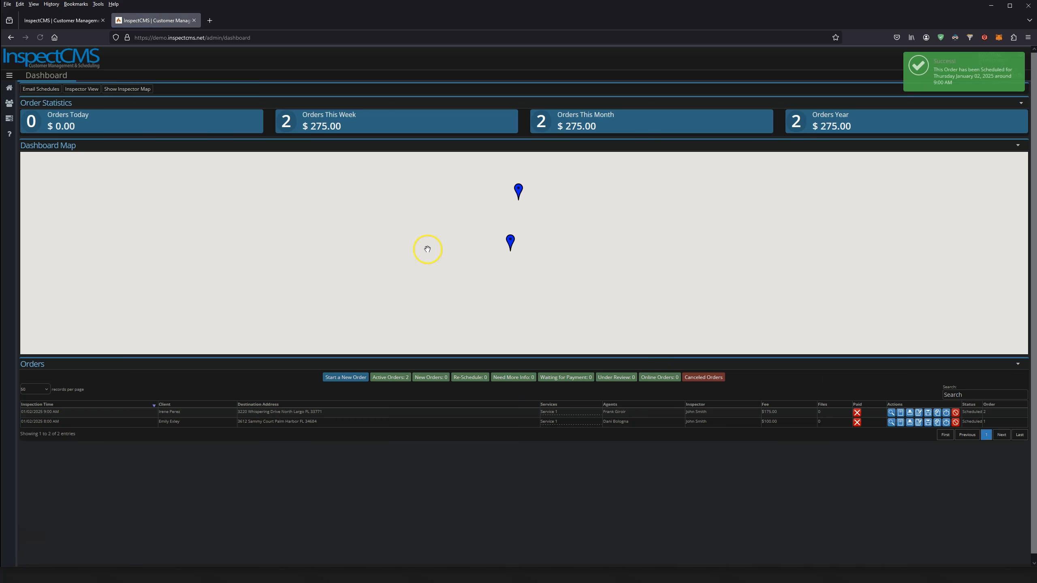
Pan the dashboard map and open the Largo pin's Scheduled Order #2 info window
drag(511, 245, 510, 277)
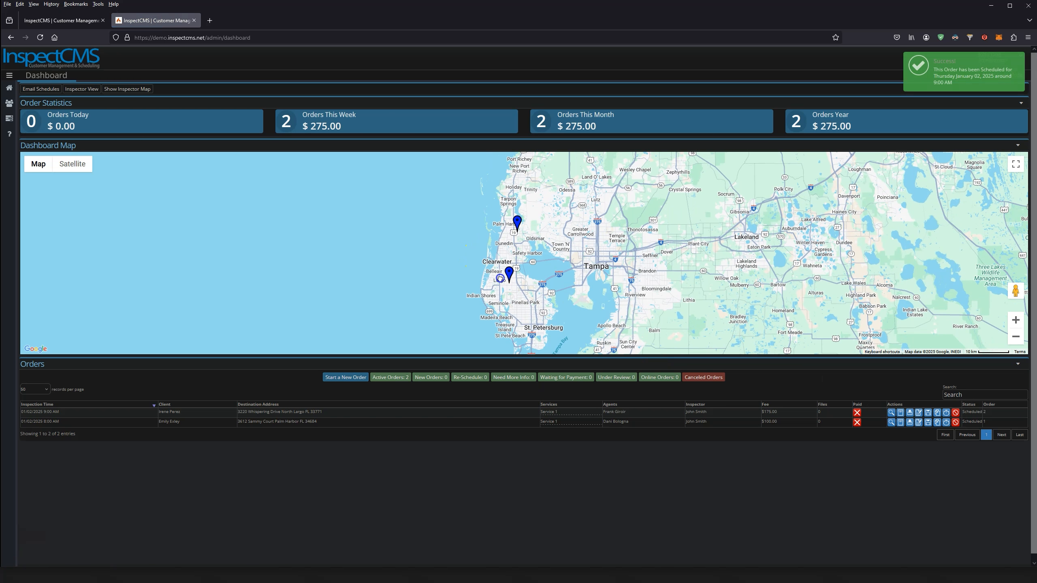
mouse_move(510, 276)
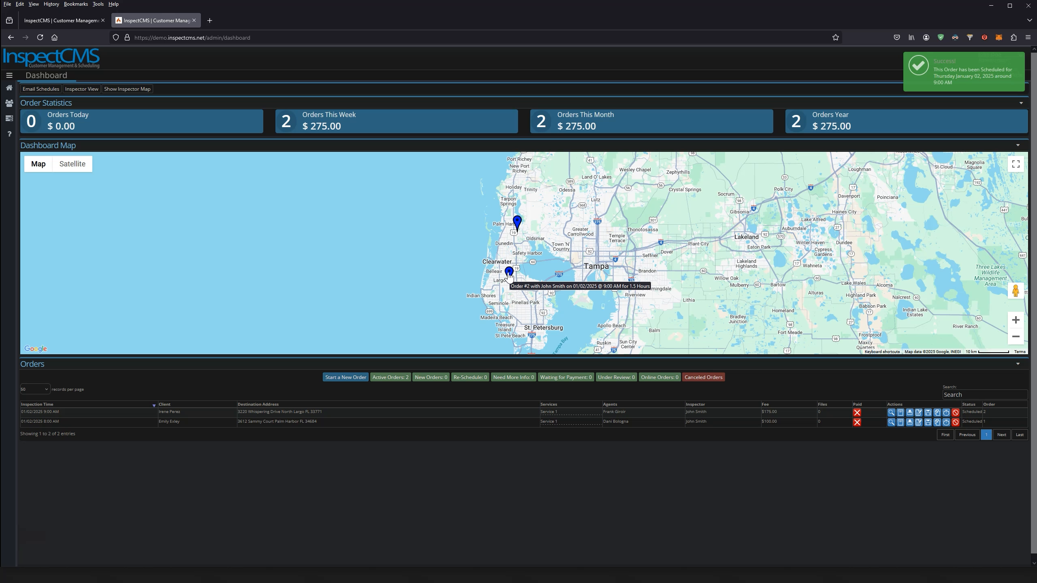
click(509, 278)
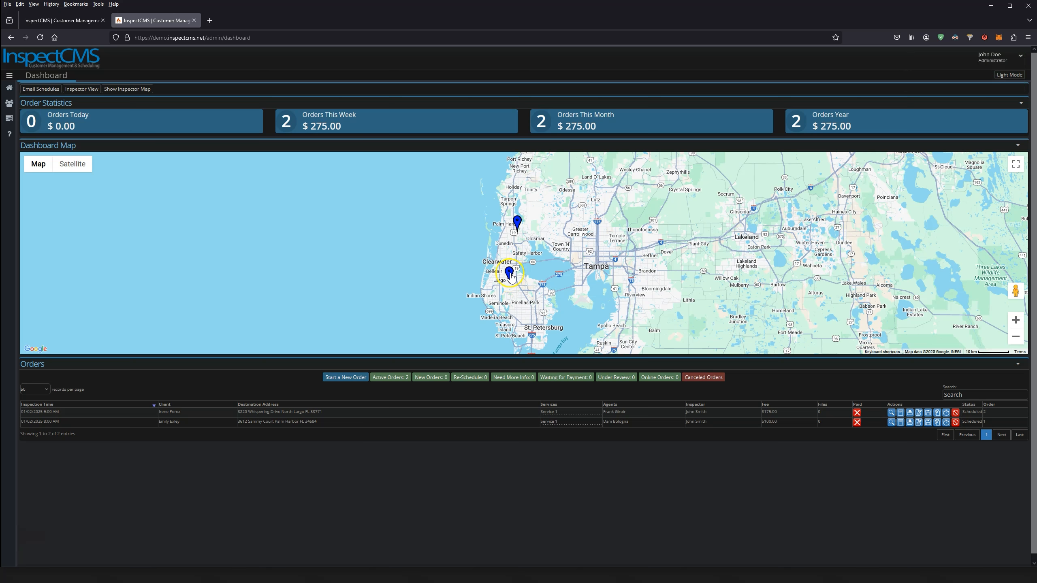
click(510, 277)
click(621, 191)
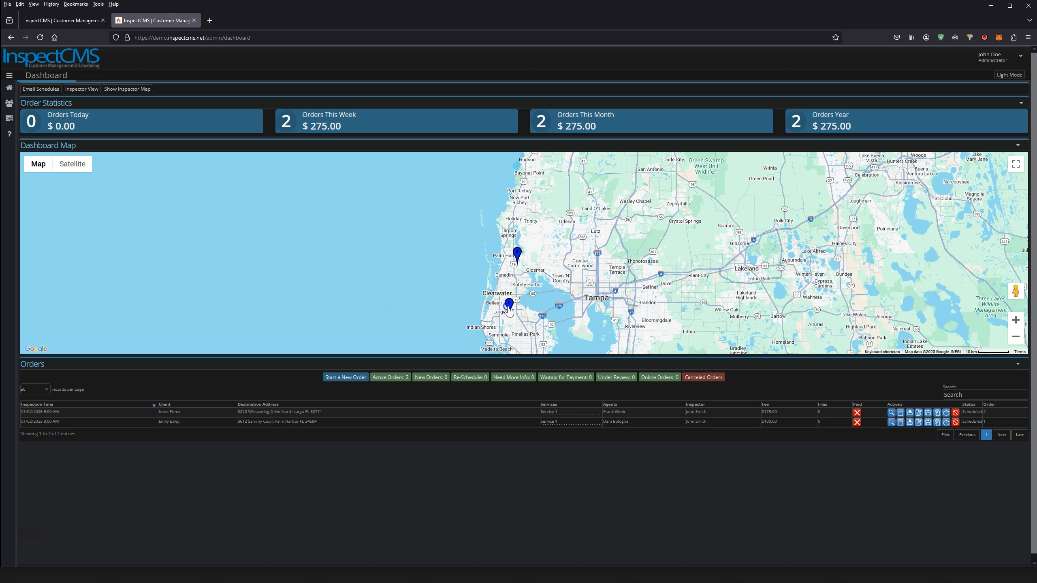
click(509, 307)
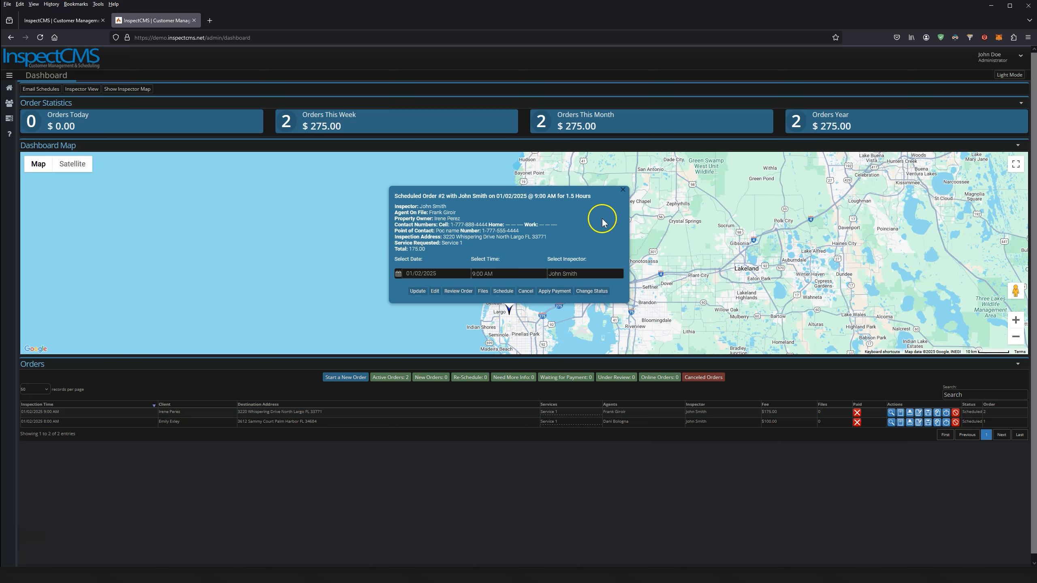
click(622, 190)
click(508, 307)
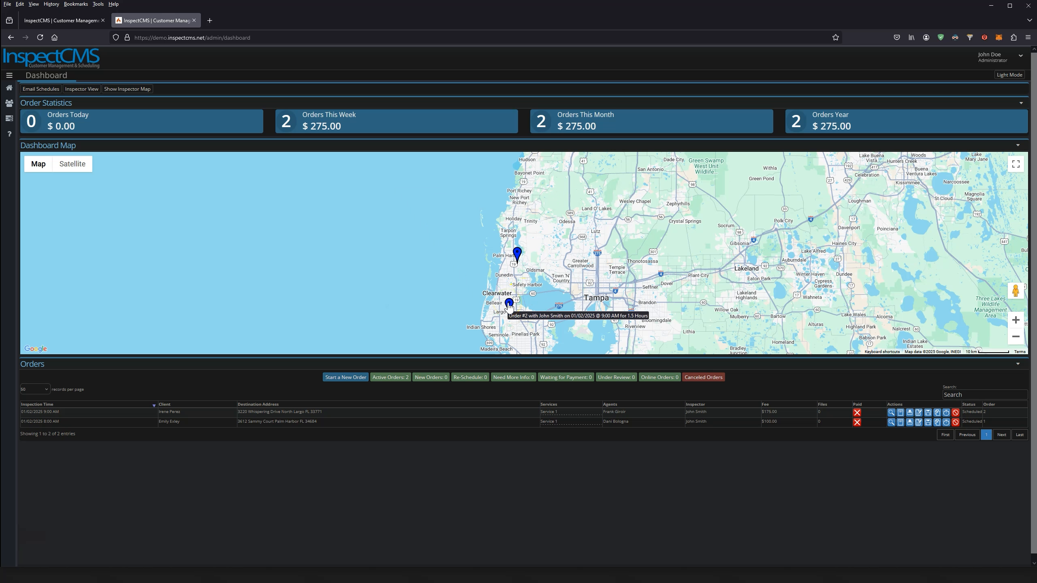
click(509, 307)
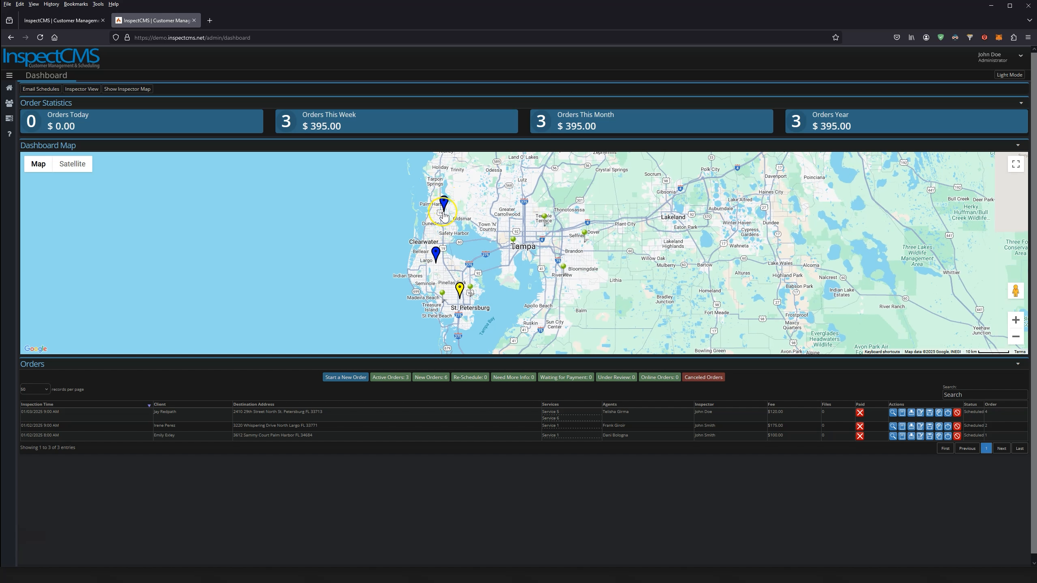
Close Scheduled Order #2's popup and pan the map south to find Order #3's pin
click(436, 256)
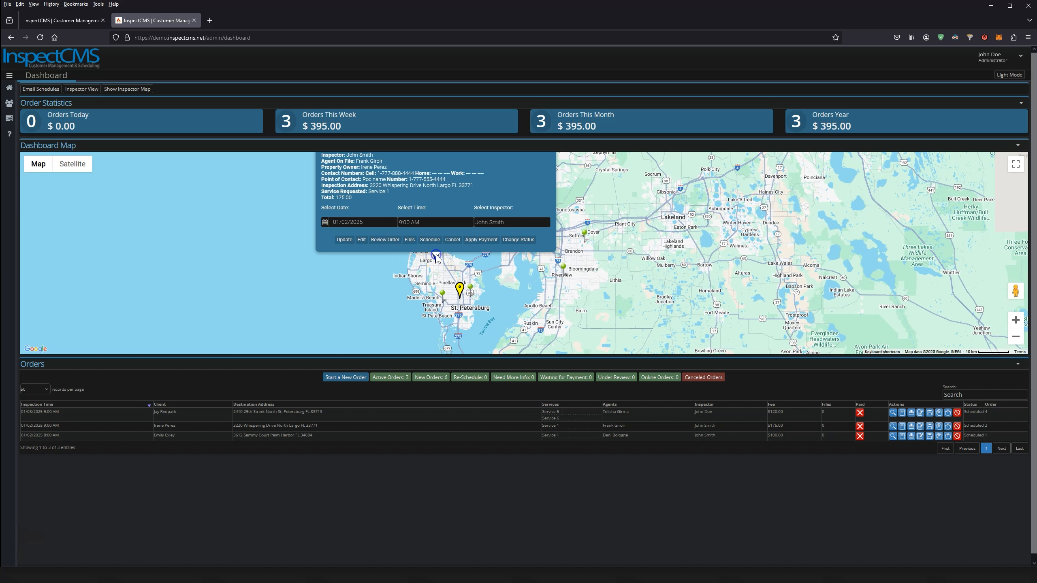
click(550, 190)
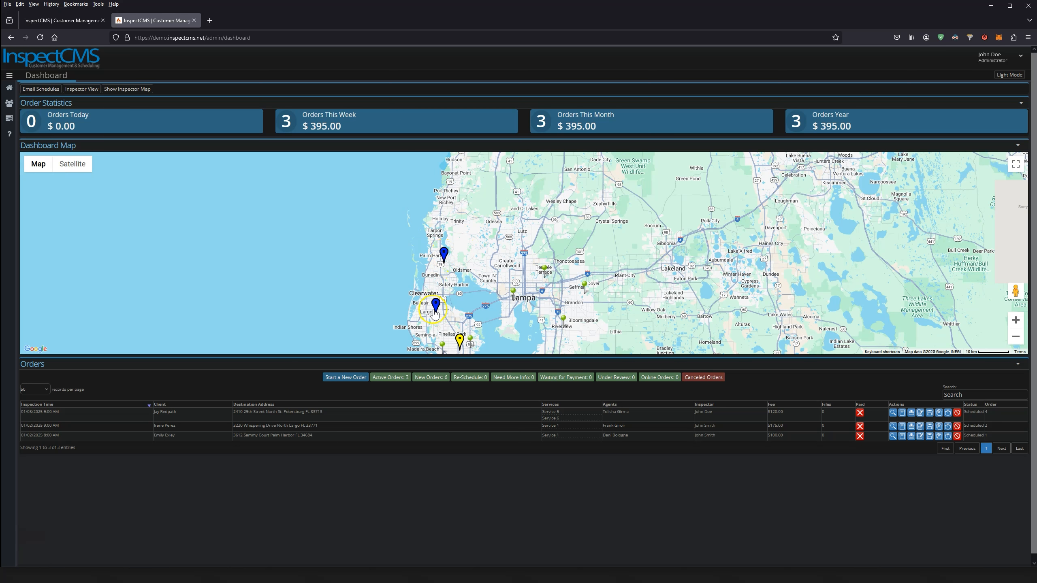
drag(456, 309, 446, 254)
mouse_move(451, 288)
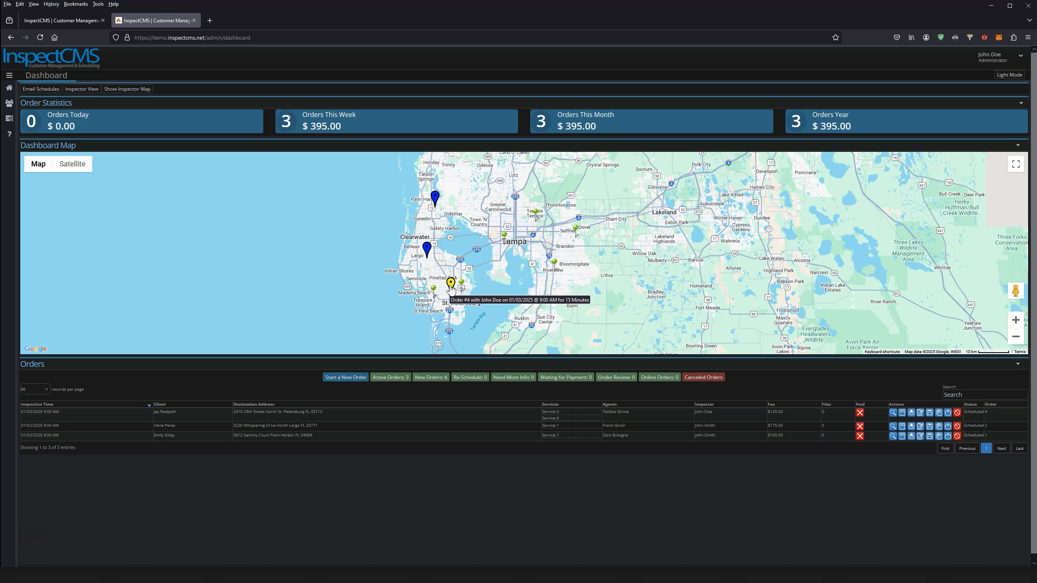
click(450, 288)
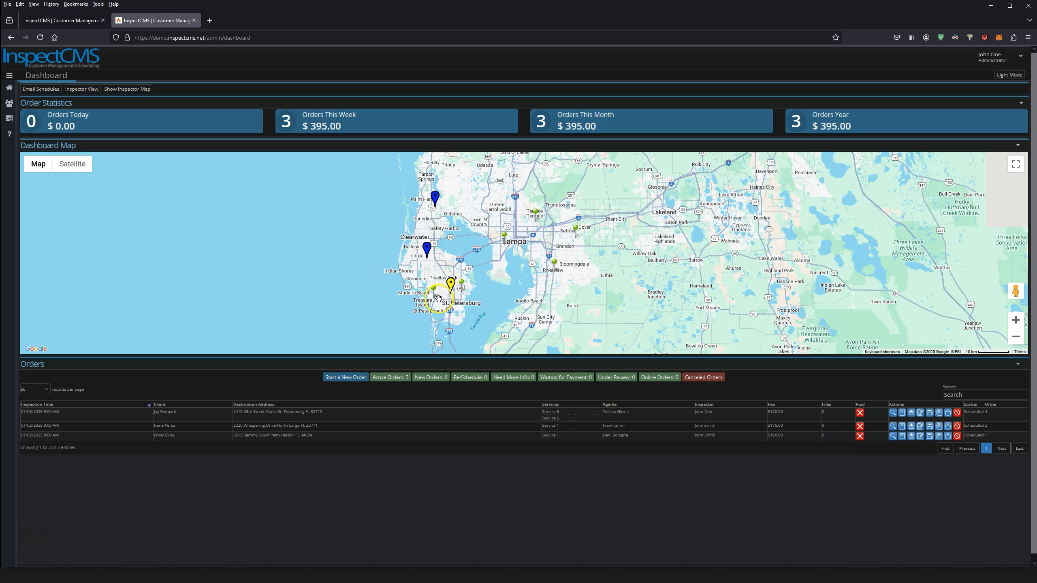
mouse_move(433, 293)
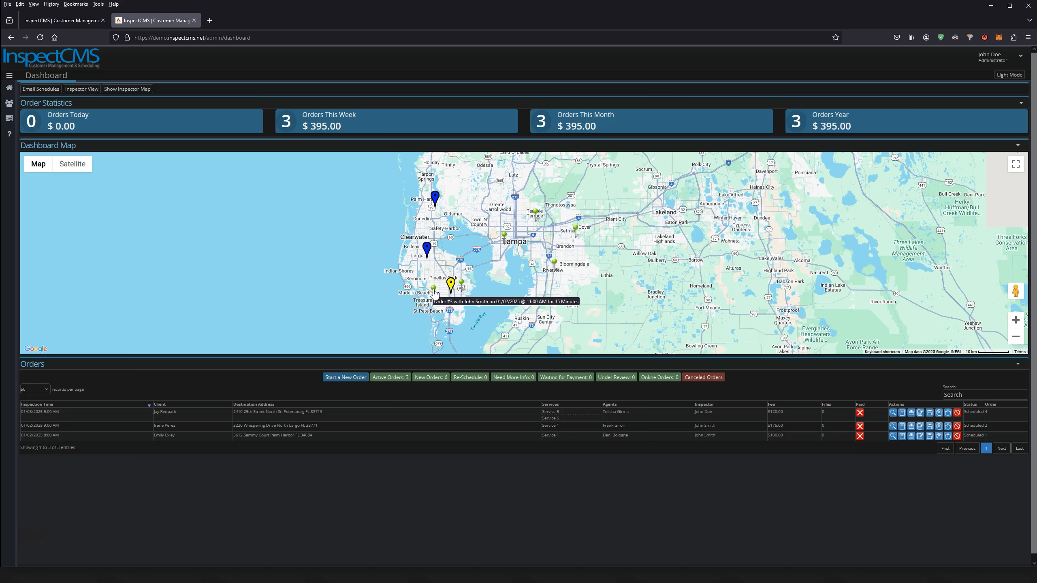
click(449, 290)
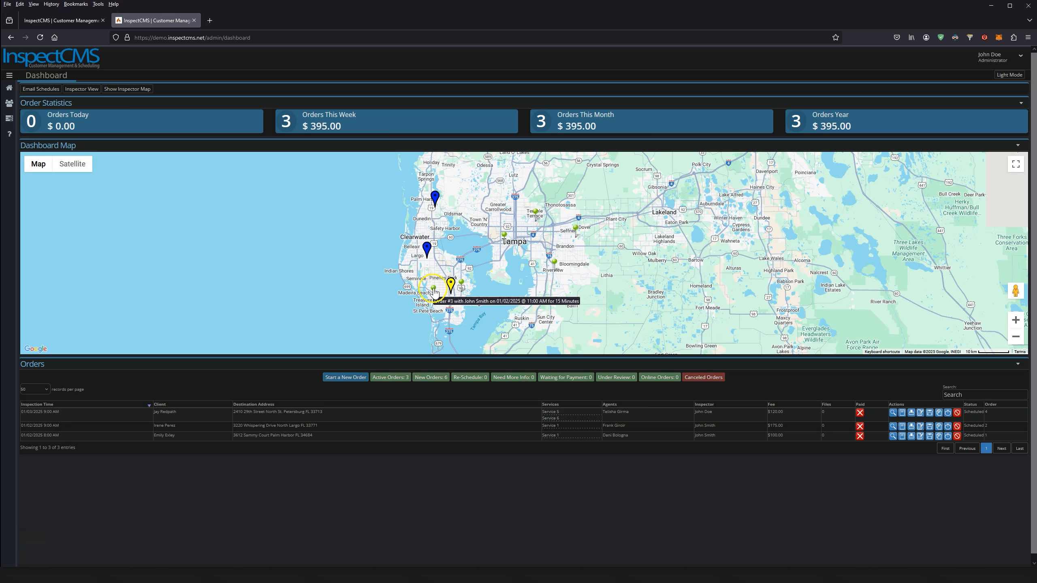
Reschedule Order #3 to 01/08/2025 at 11:00 AM and save the update
click(433, 293)
click(368, 274)
click(373, 331)
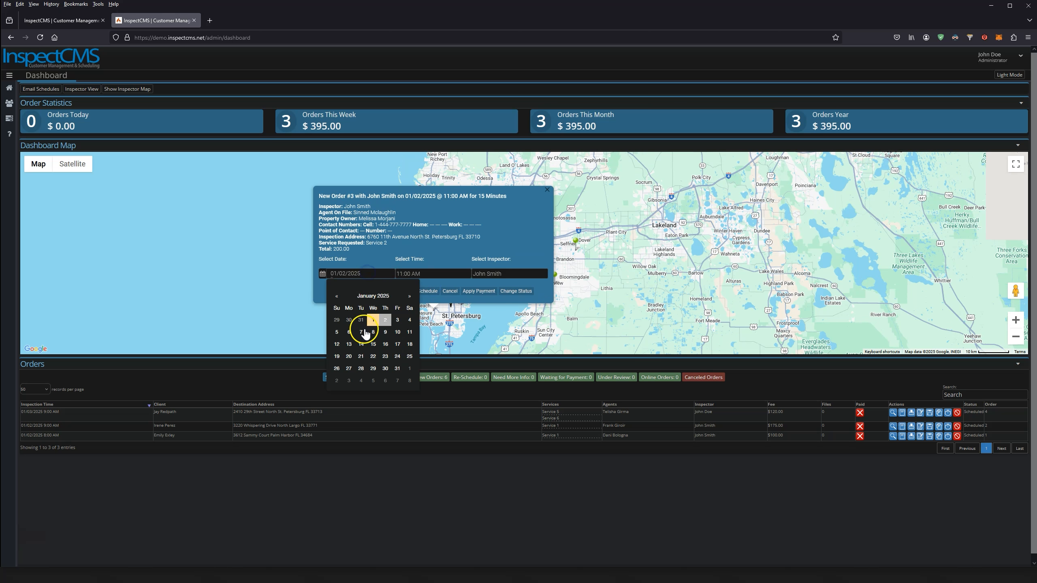
click(341, 291)
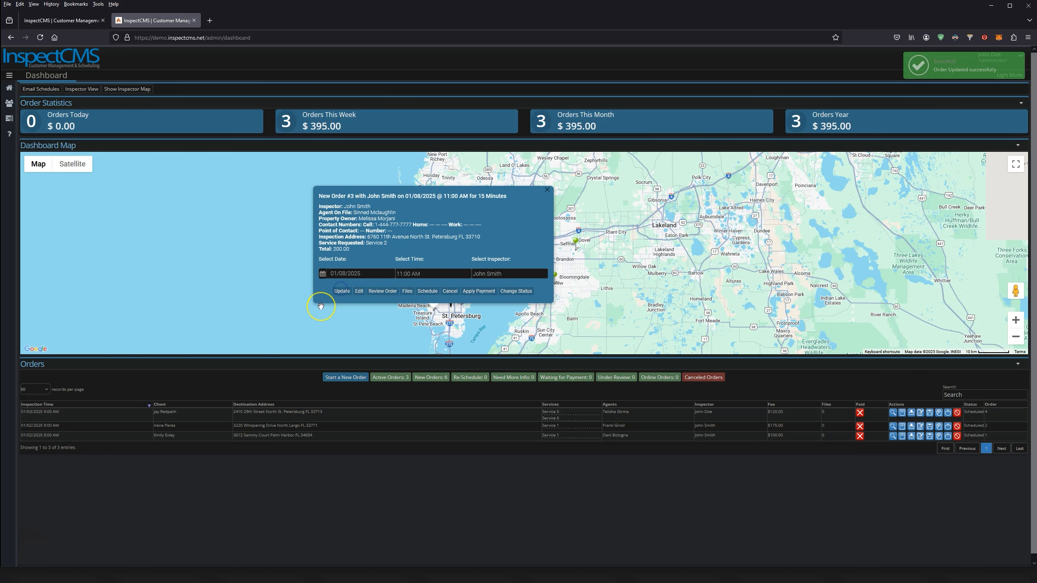
Reload the dashboard and pan the map to open Order #3's details popup
click(38, 39)
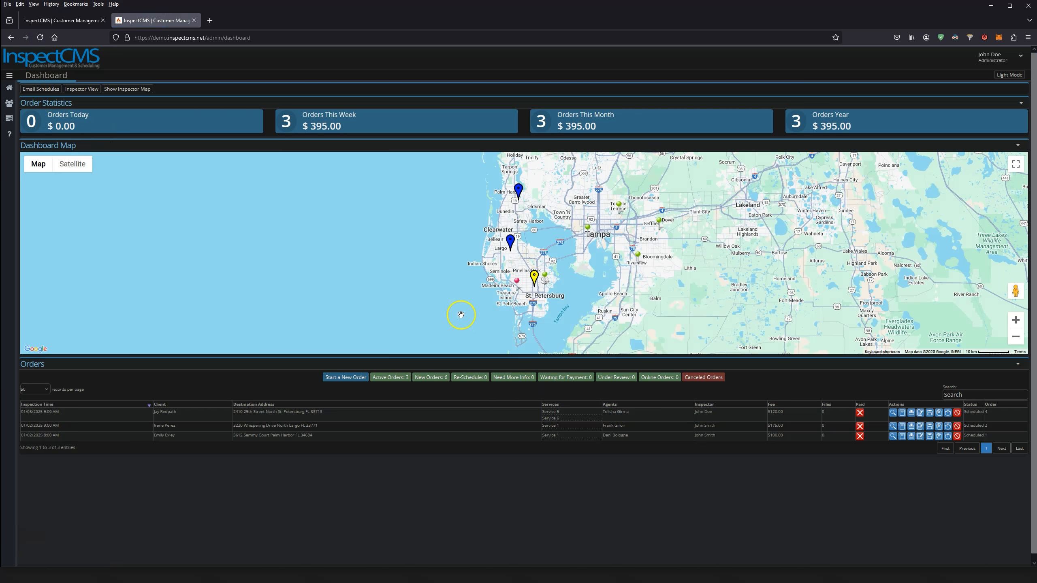
scroll(529, 292, up, 1)
drag(529, 292, 474, 305)
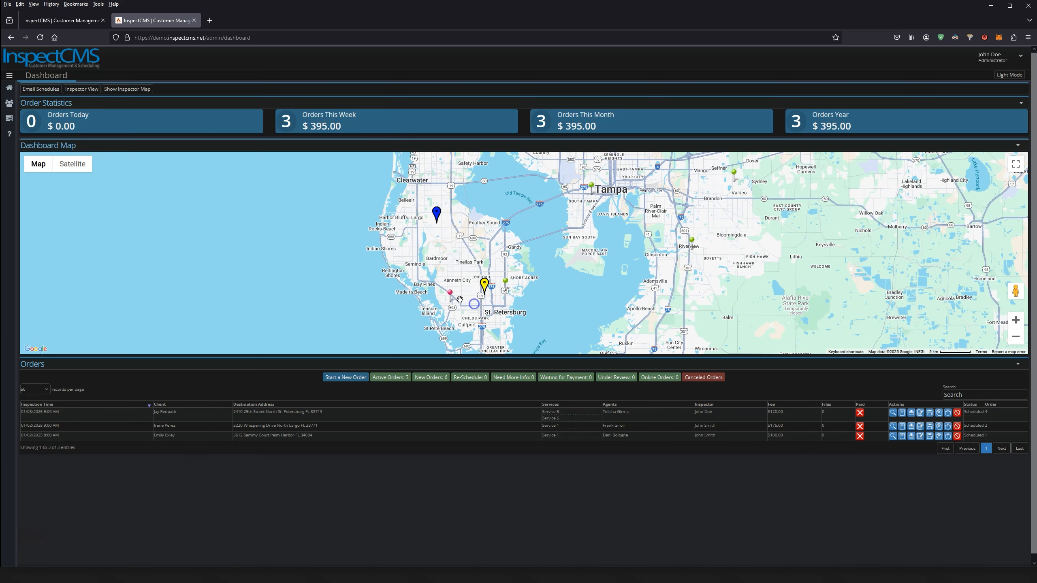
mouse_move(451, 297)
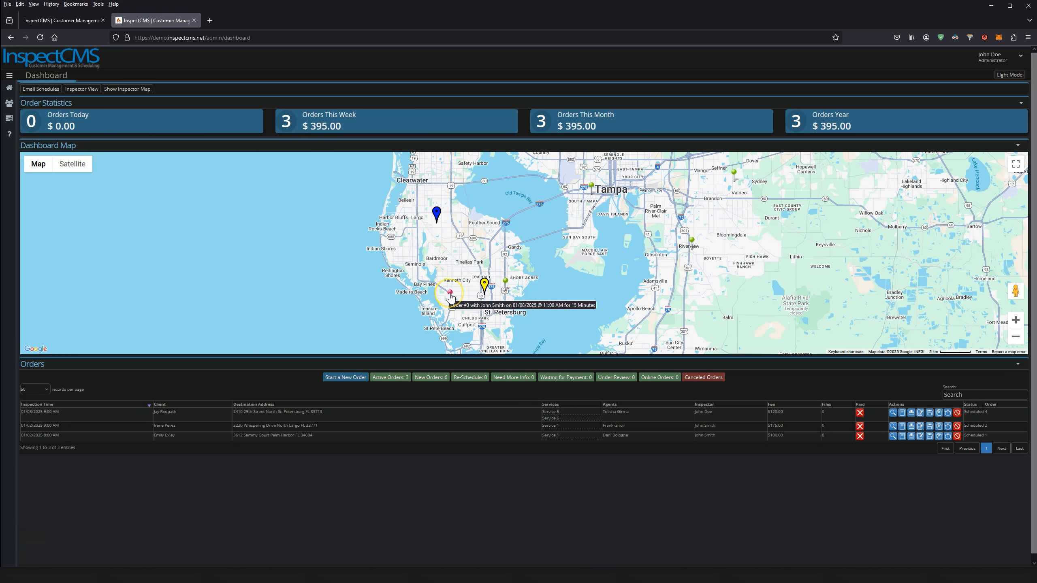
drag(453, 274, 407, 285)
scroll(511, 236, down, 1)
click(457, 264)
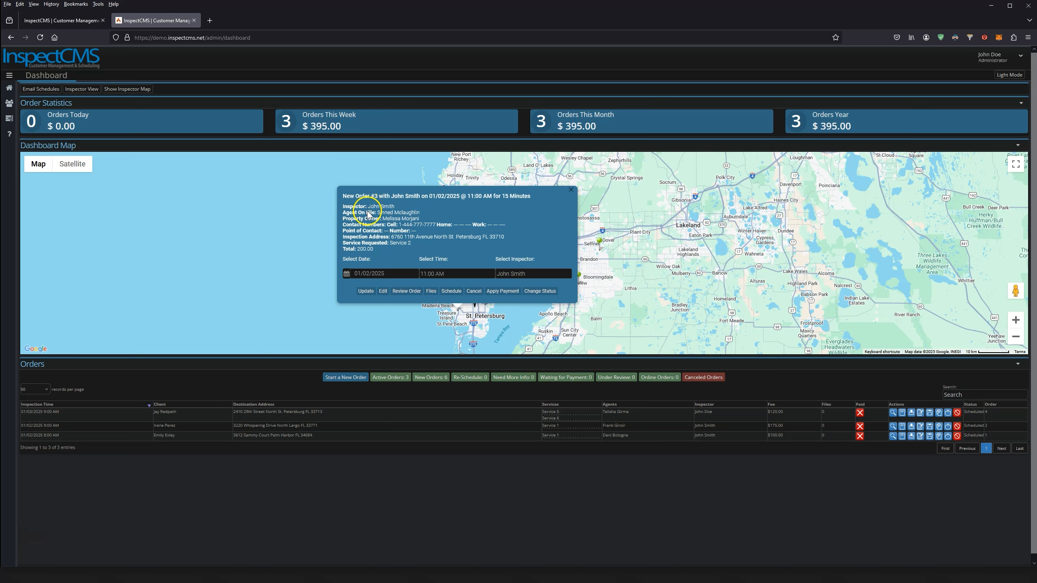
Set Order #3's date to 01/02/2025, keeping the 11:00 AM time and same inspector
click(377, 274)
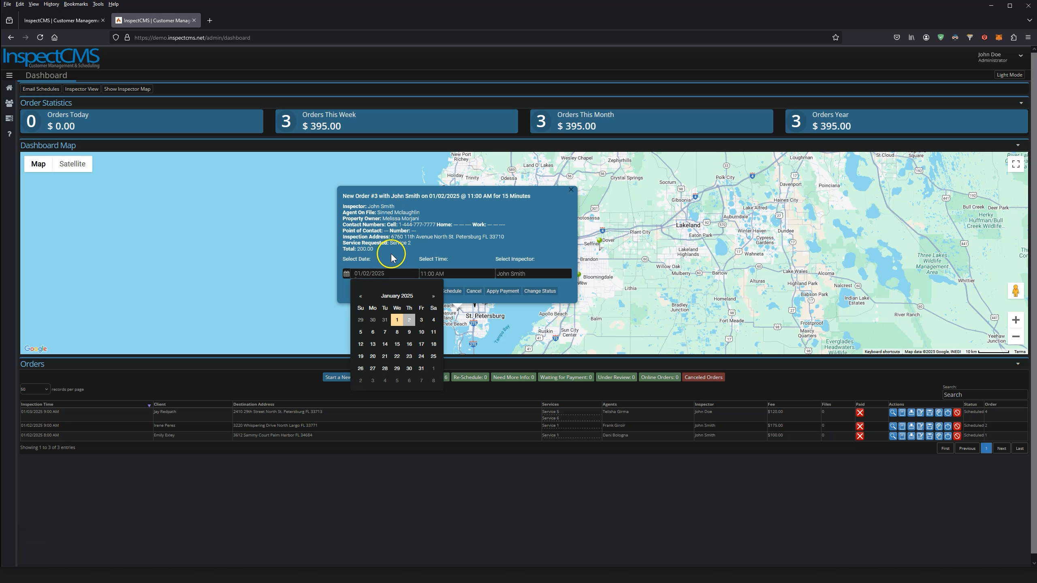
click(391, 257)
click(447, 272)
click(456, 239)
click(447, 272)
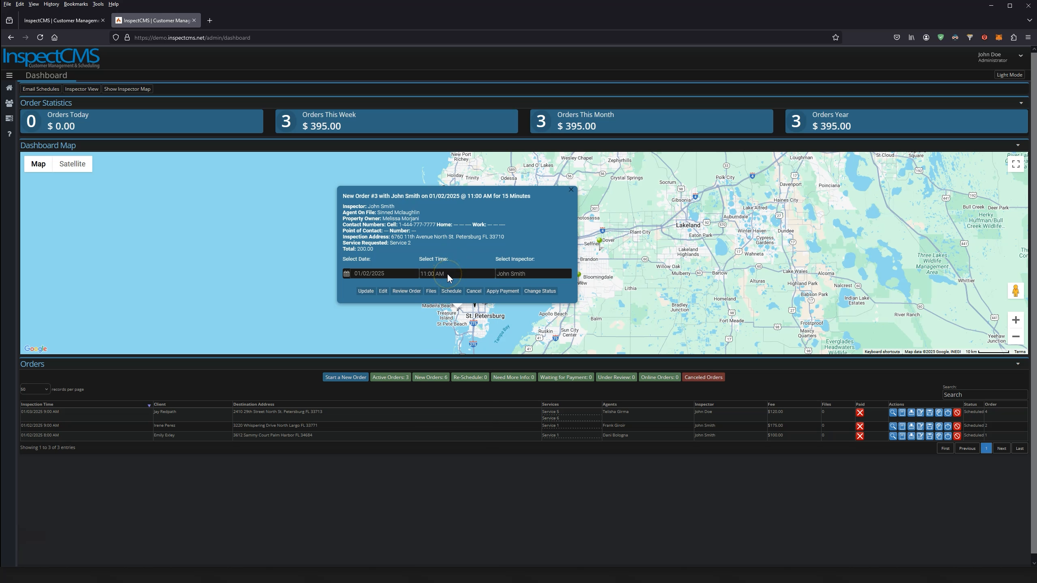
click(514, 274)
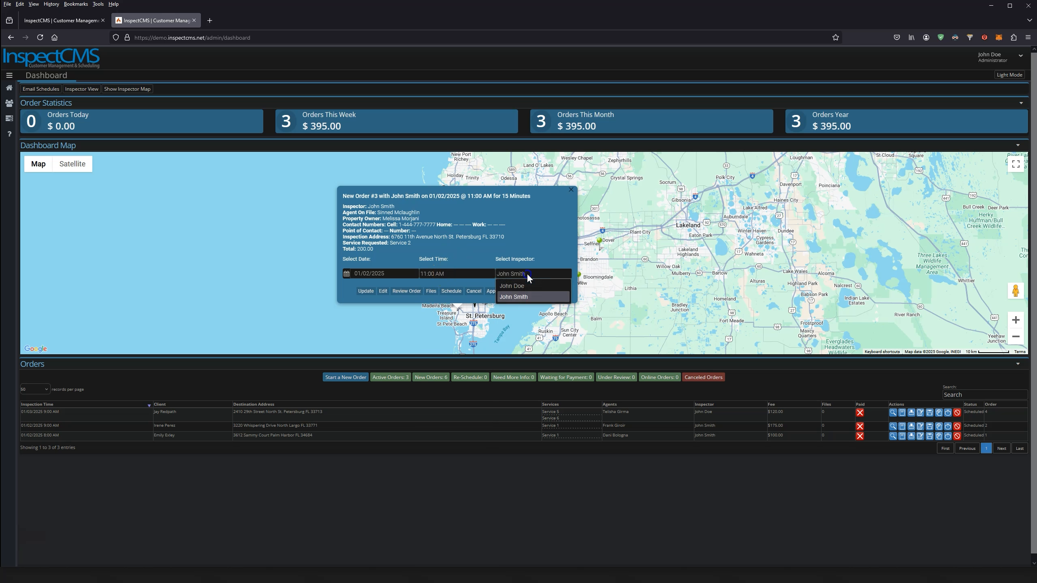
click(517, 251)
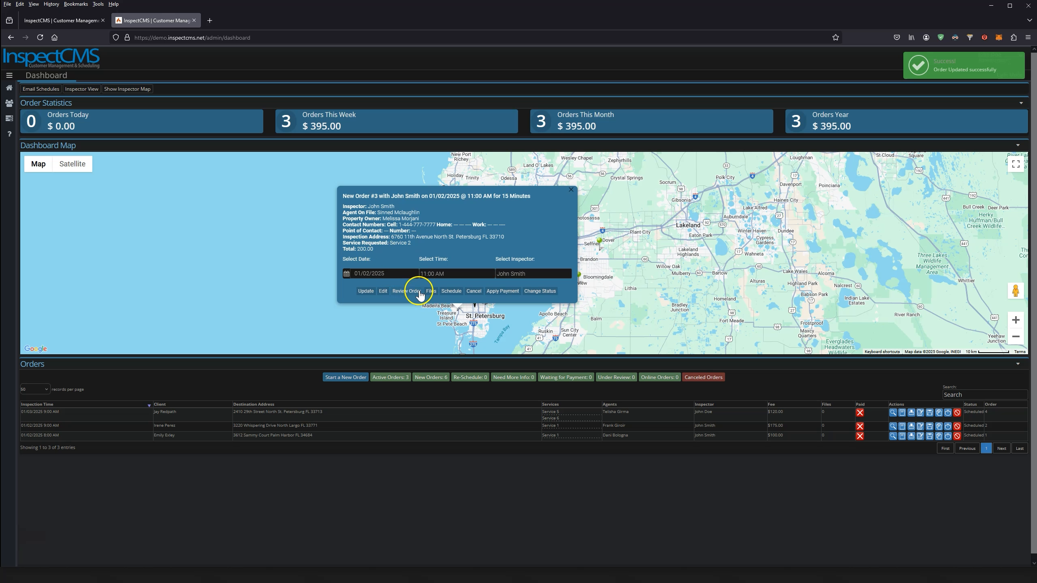
Resubmit Order #3 via its edit form for Thursday January 02, 2025 at 11:00 AM
click(383, 291)
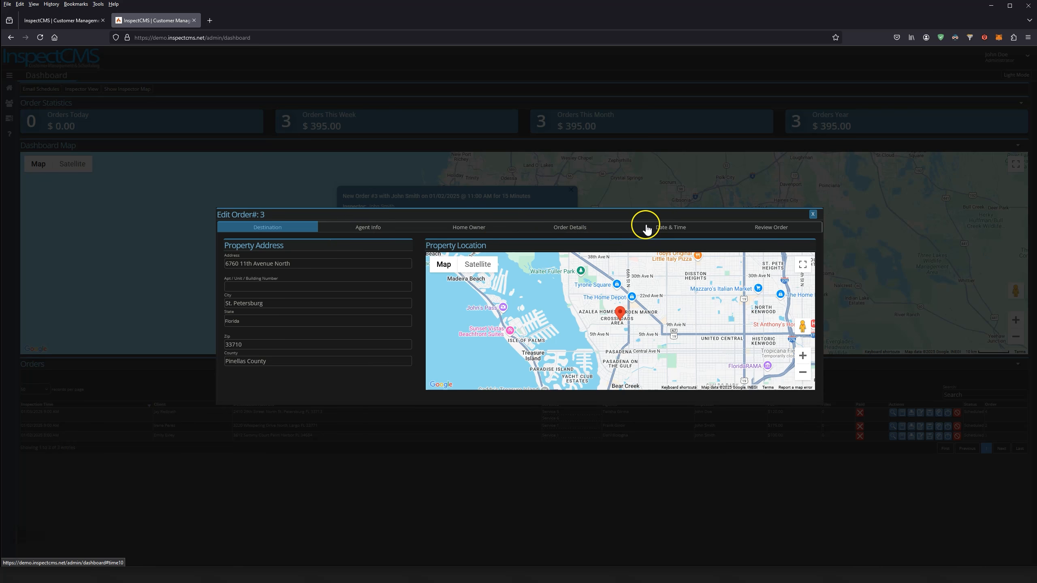
click(655, 228)
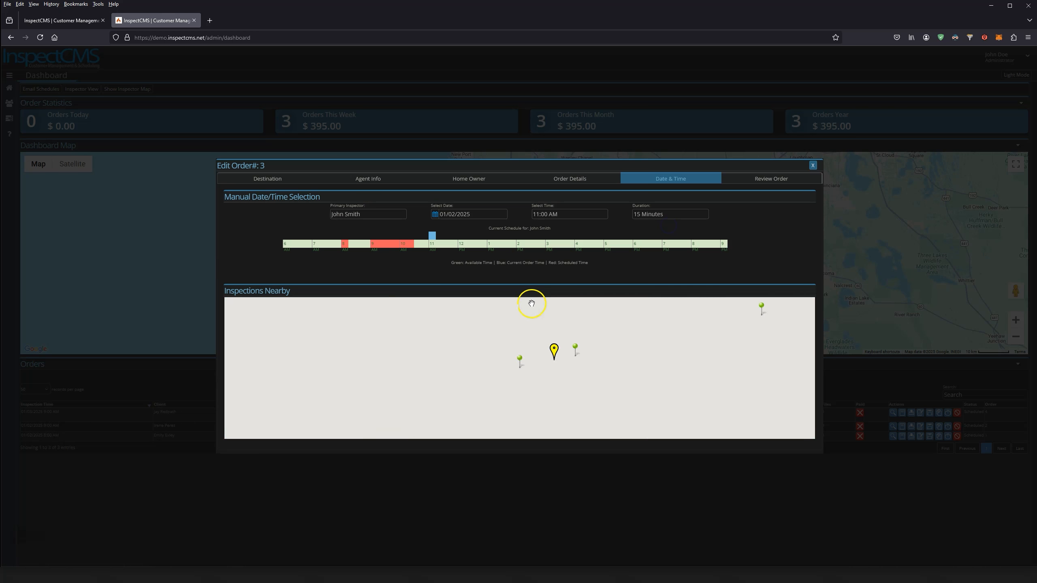
click(771, 180)
click(660, 386)
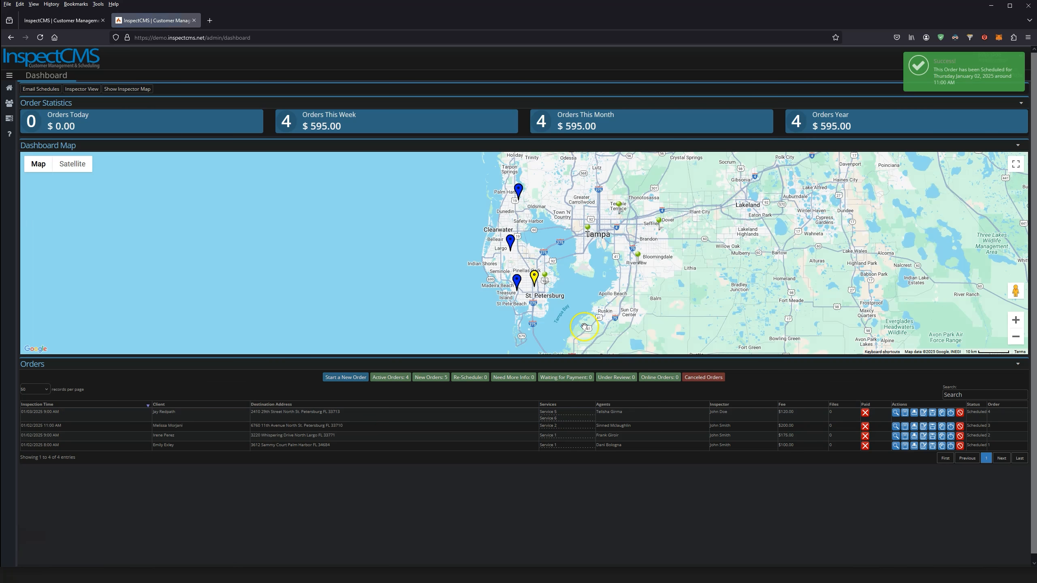
Add the private note 'test notes' to order #5 from its review, then close the review
mouse_move(516, 286)
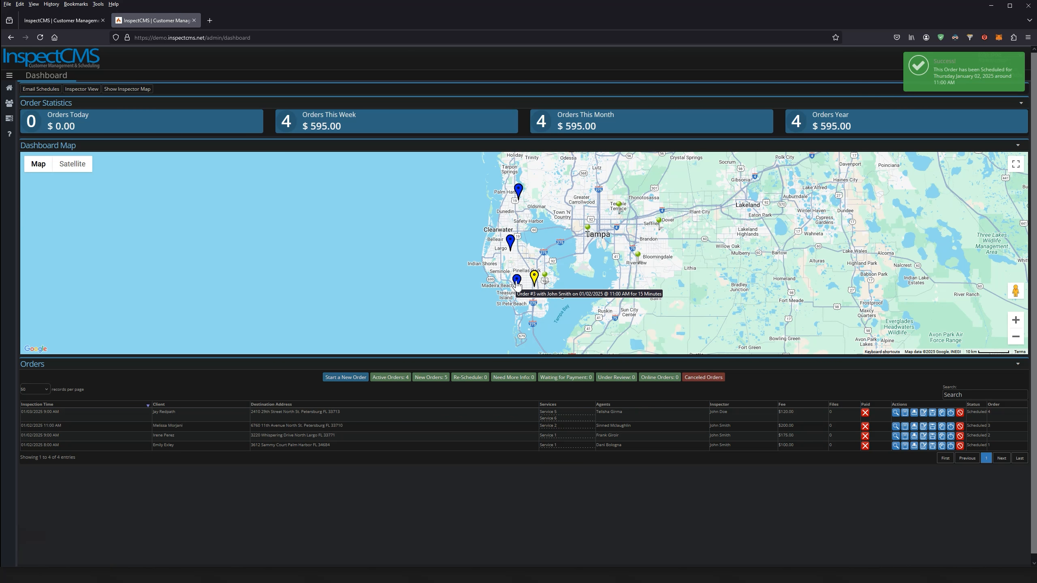
drag(546, 290, 494, 290)
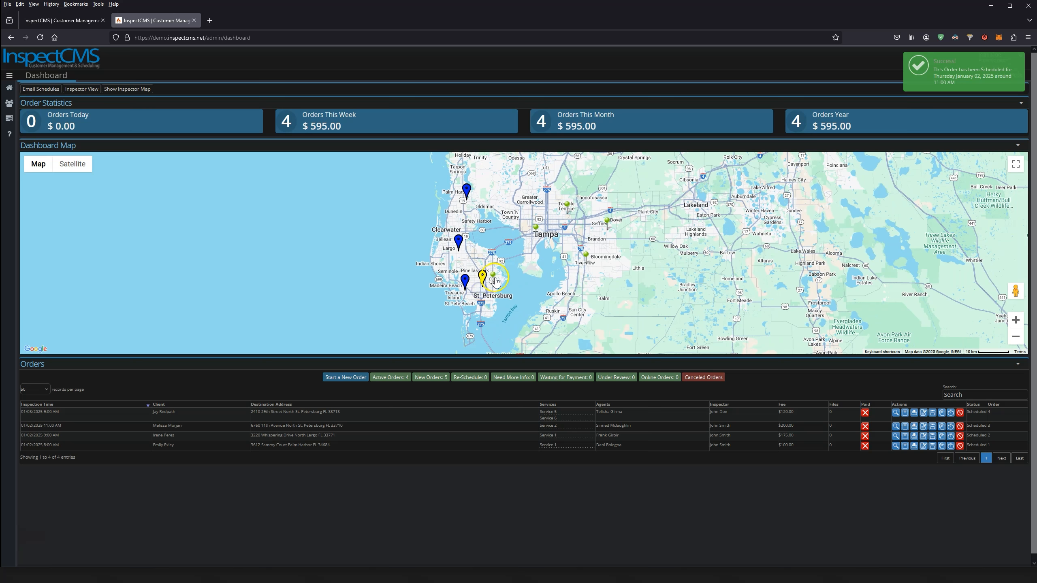
click(493, 277)
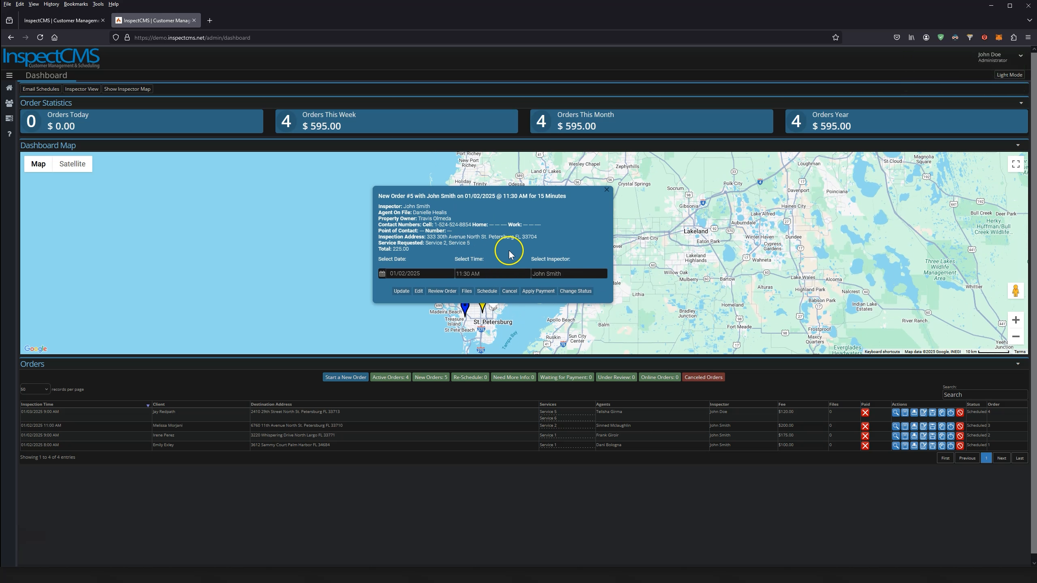
click(443, 292)
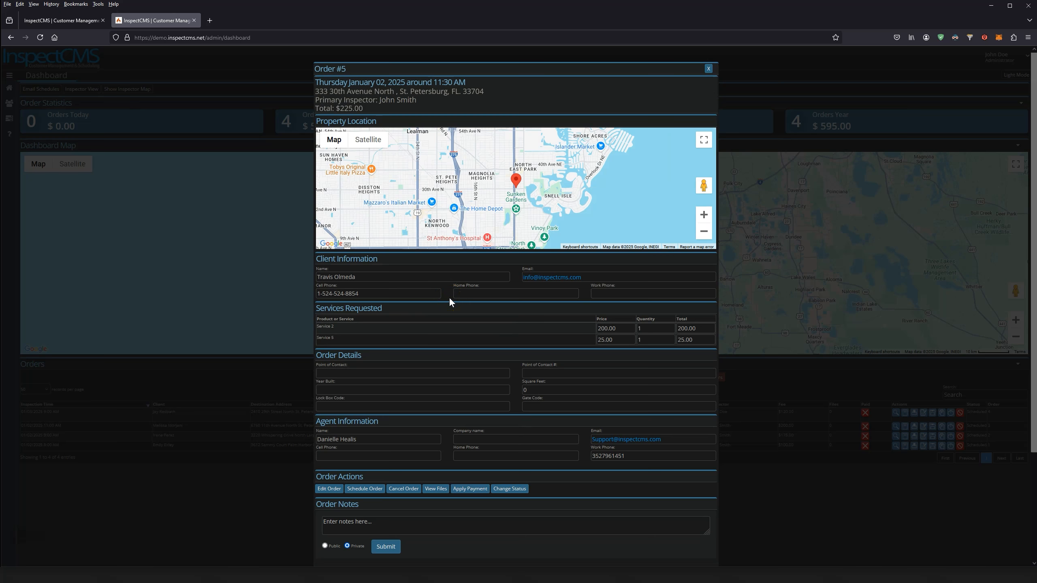
scroll(450, 300, down, 3)
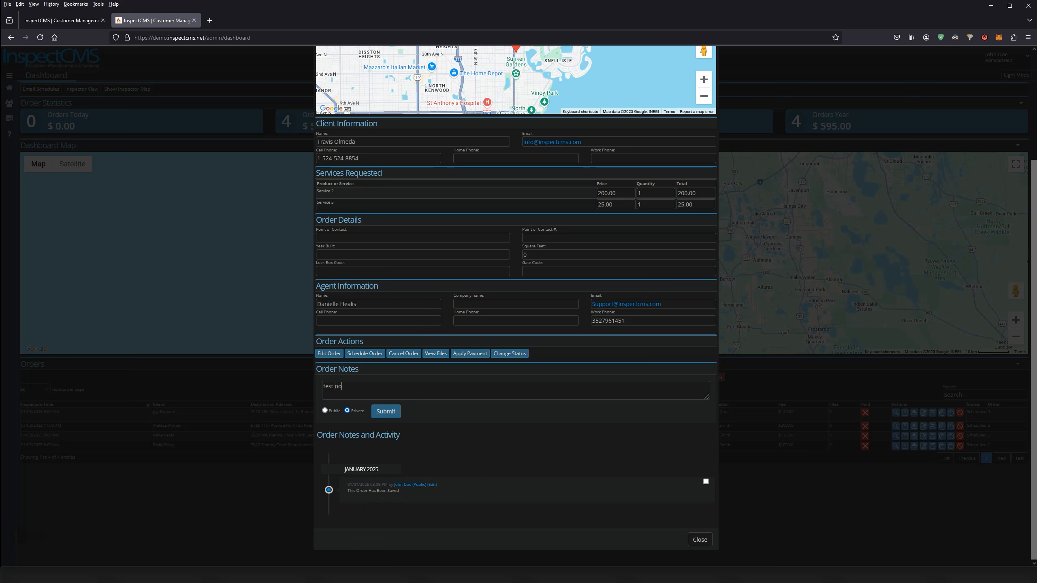
click(386, 410)
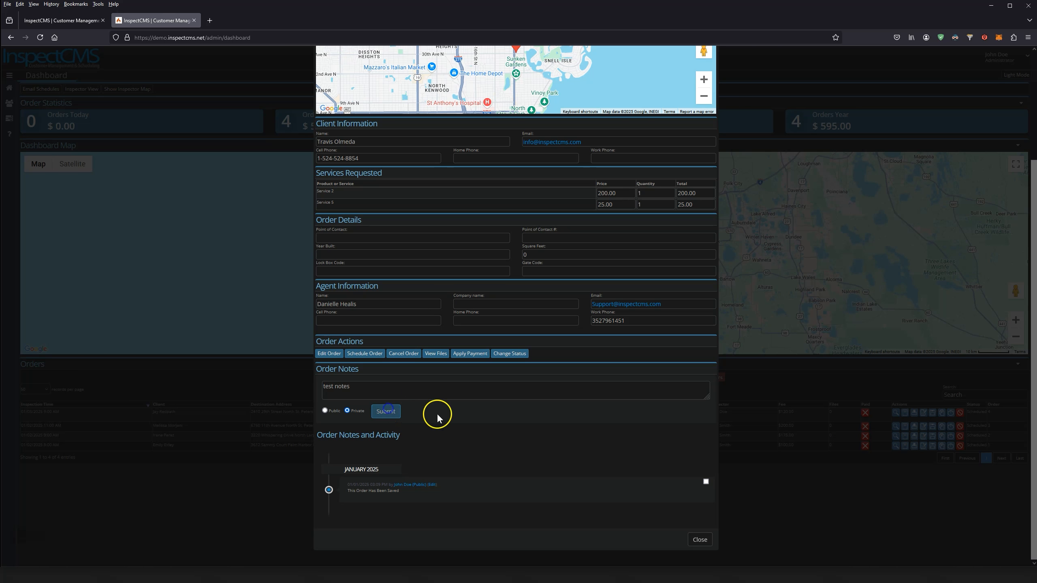
scroll(453, 416, down, 4)
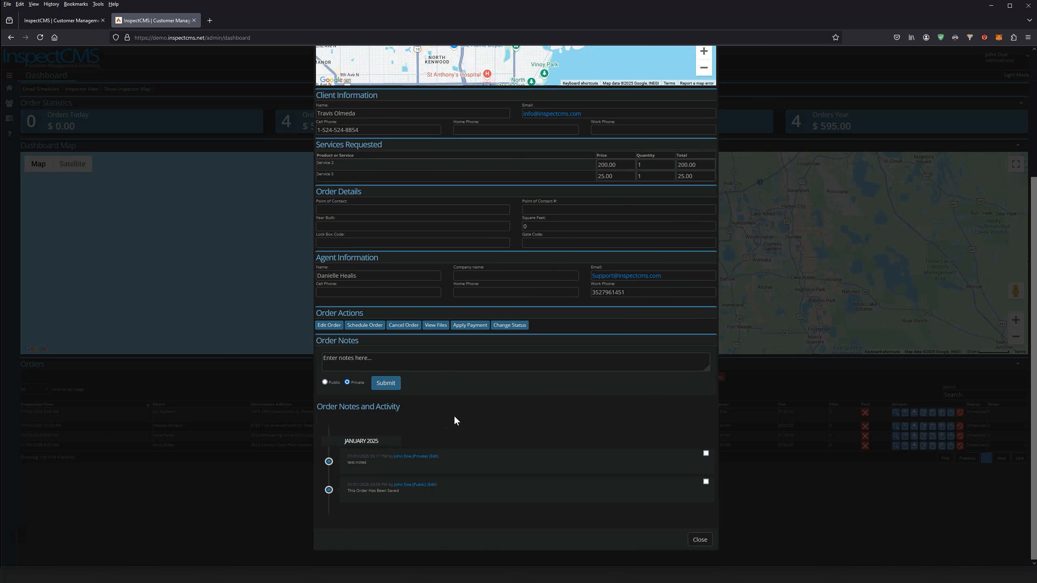
scroll(539, 397, up, 5)
click(711, 67)
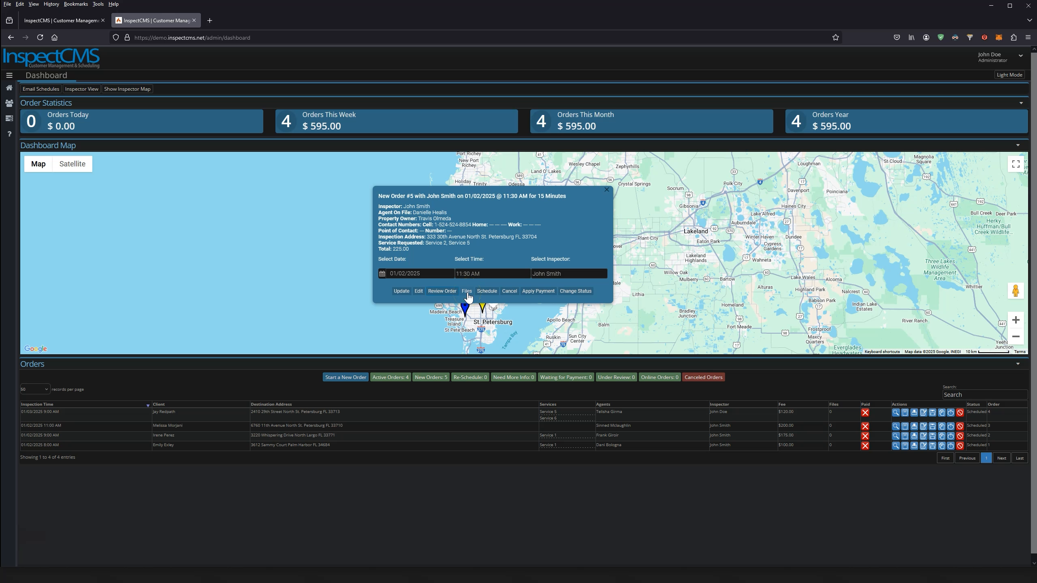
click(467, 291)
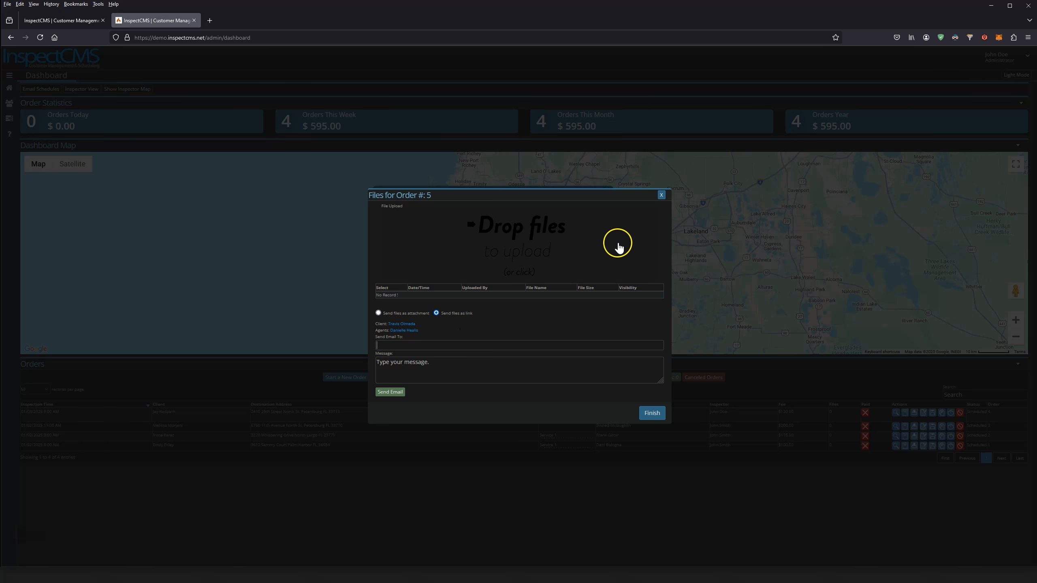
click(661, 195)
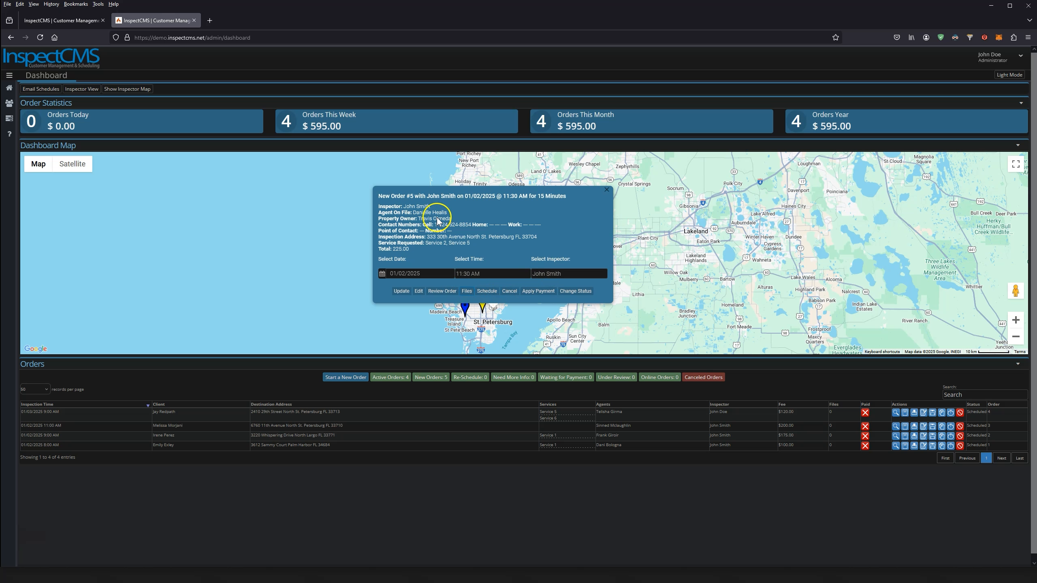
Schedule order #5, then record order #6's 125.00 payment as paid by credit card
click(487, 291)
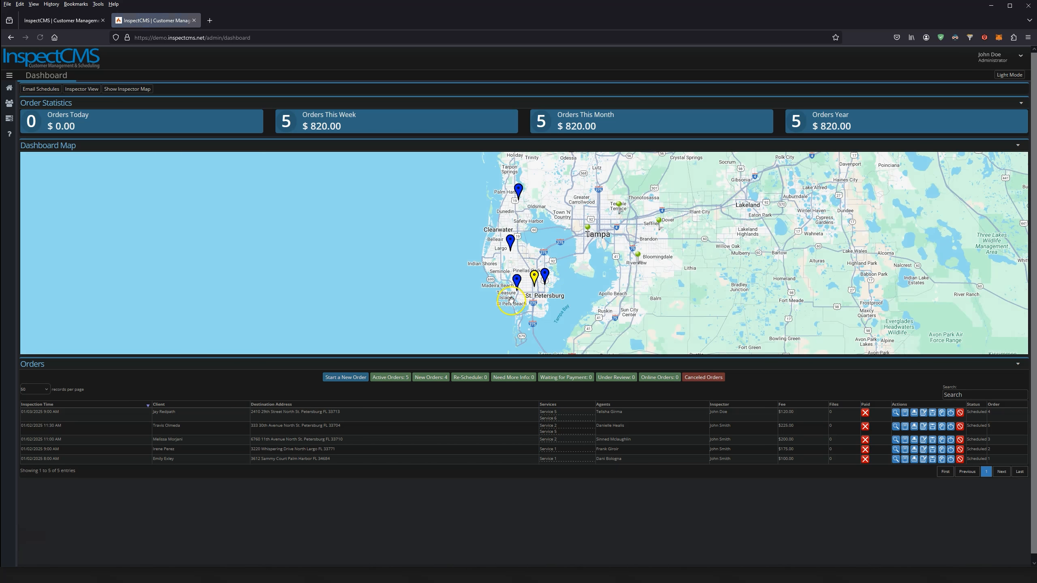
drag(580, 290, 511, 324)
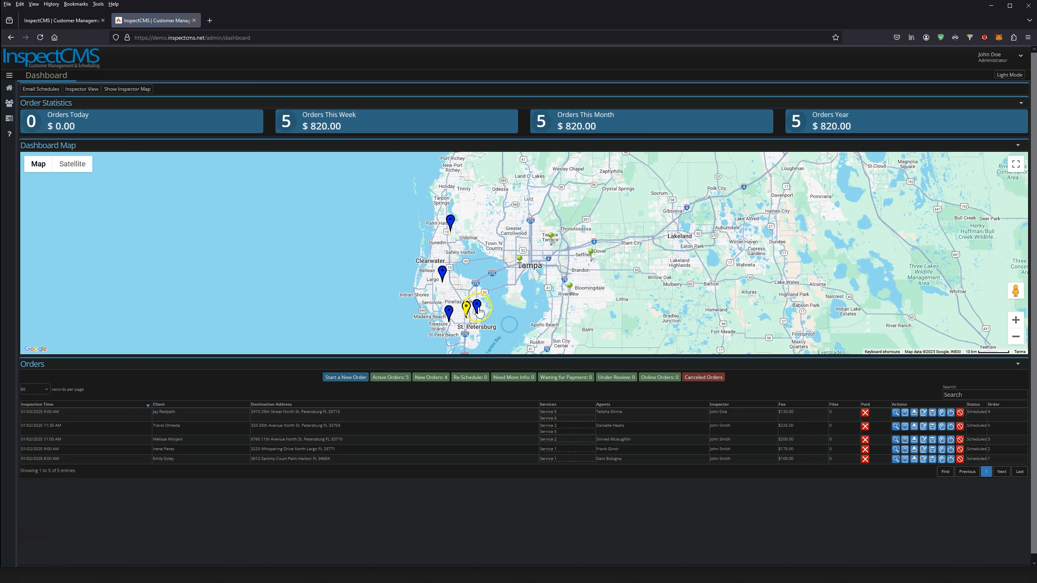
click(517, 261)
click(561, 291)
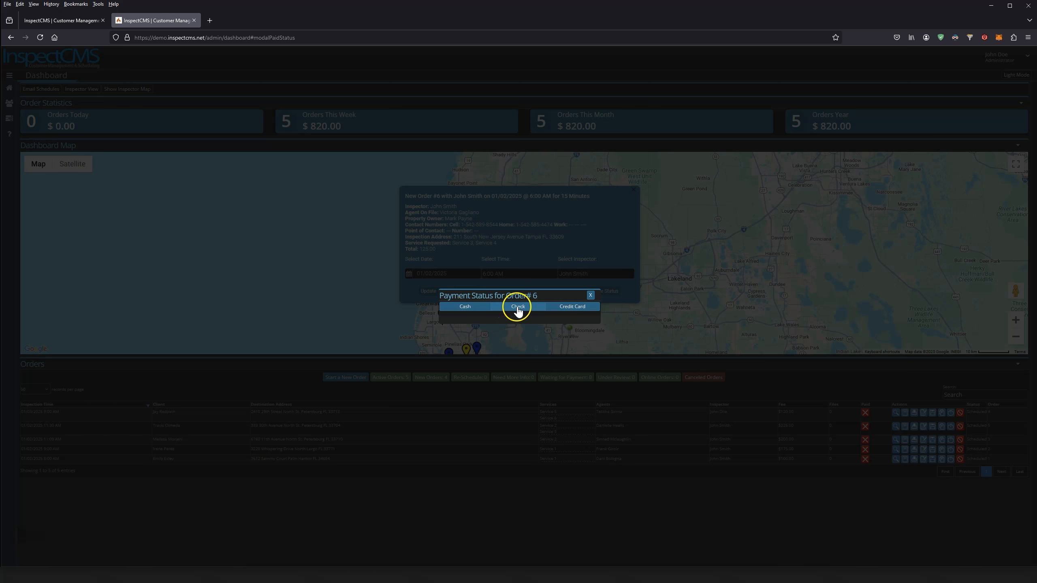
click(514, 306)
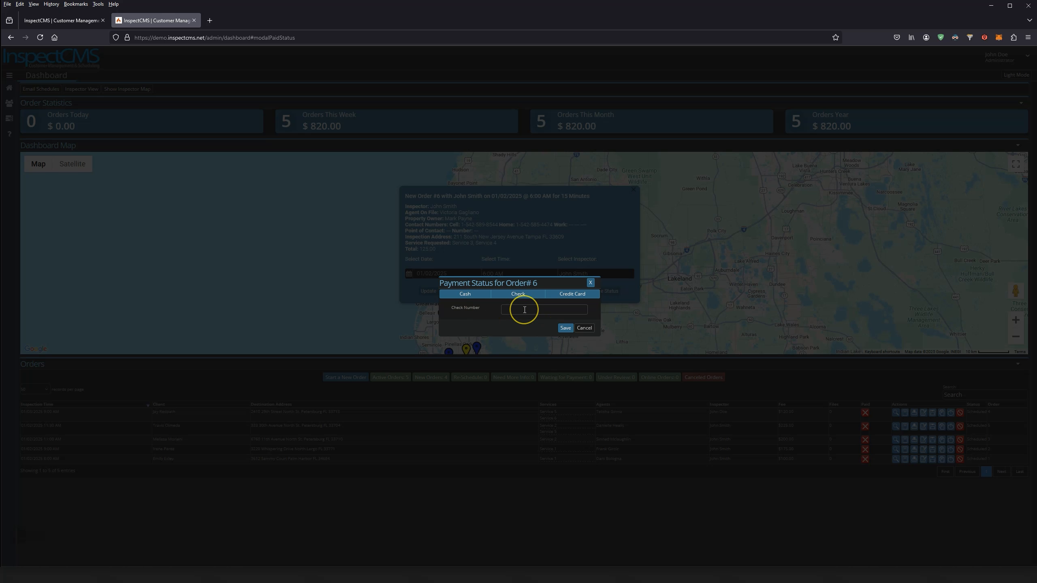
click(531, 306)
click(563, 295)
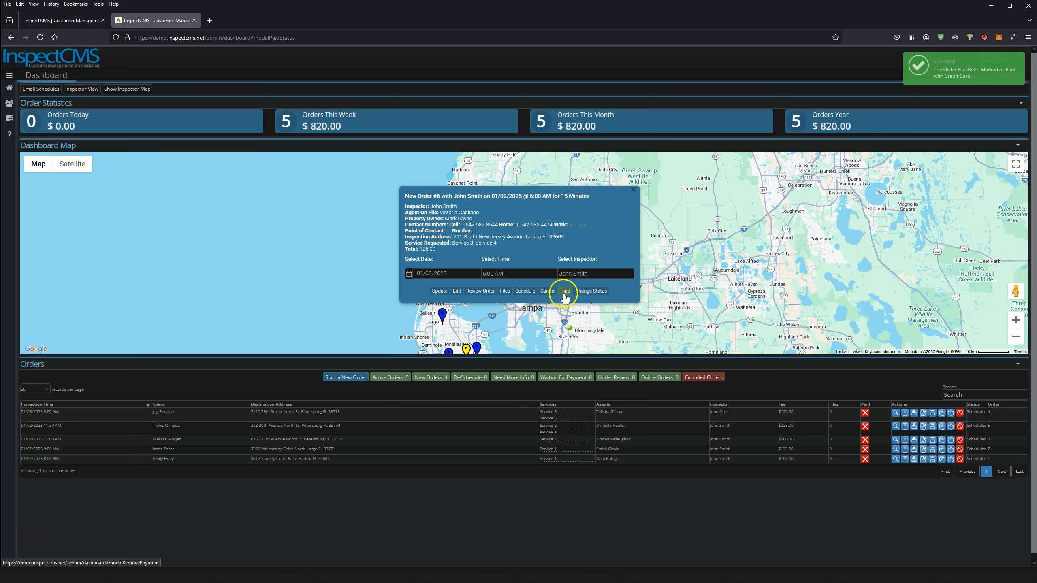
click(592, 297)
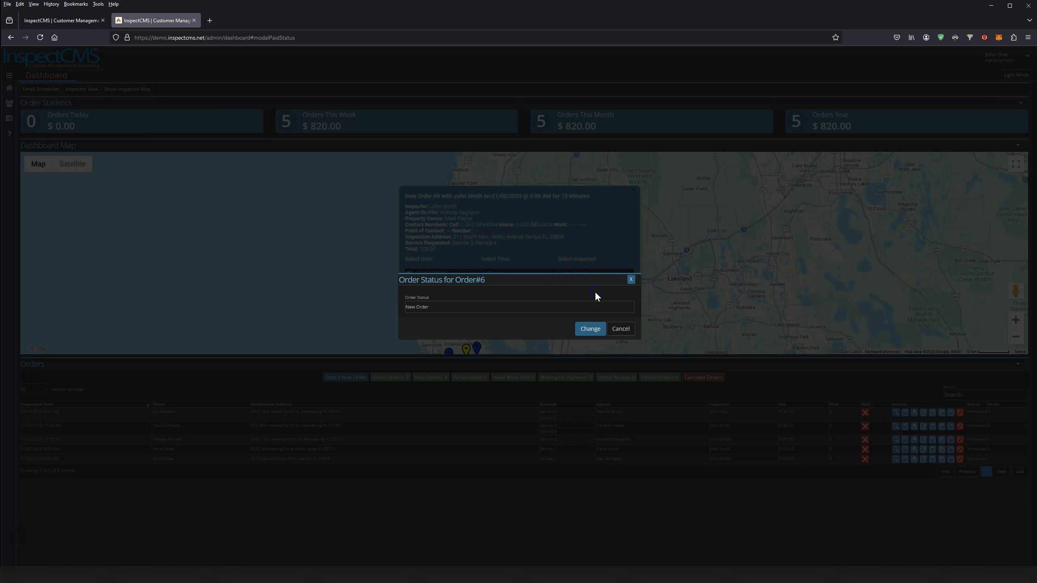
click(452, 310)
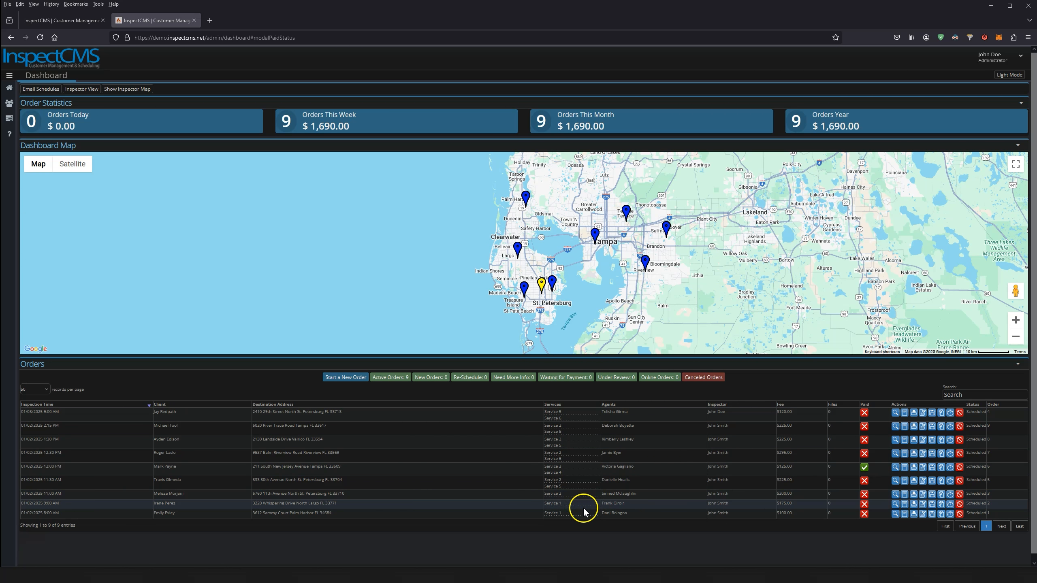
click(865, 413)
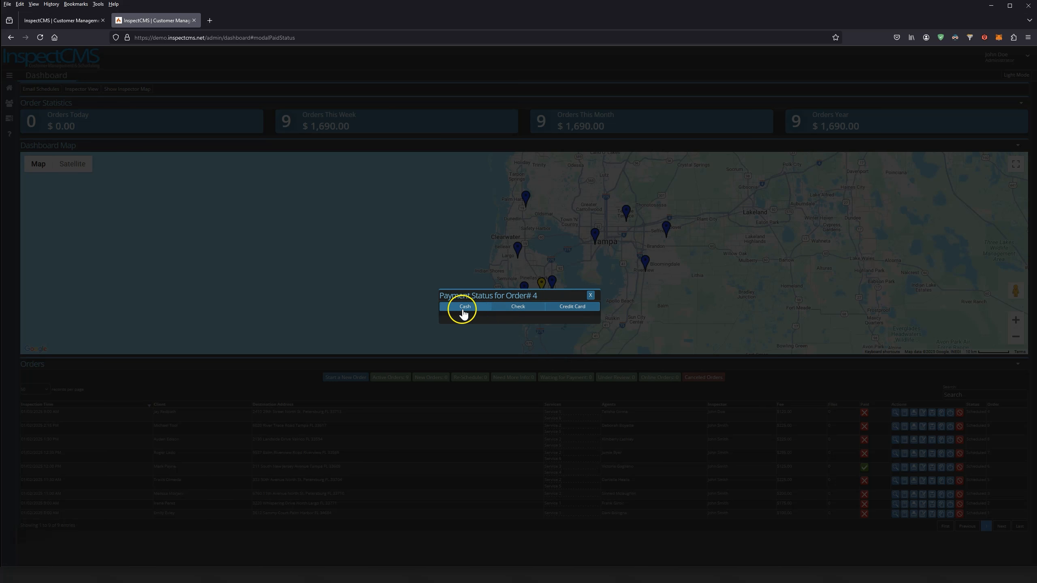
click(590, 295)
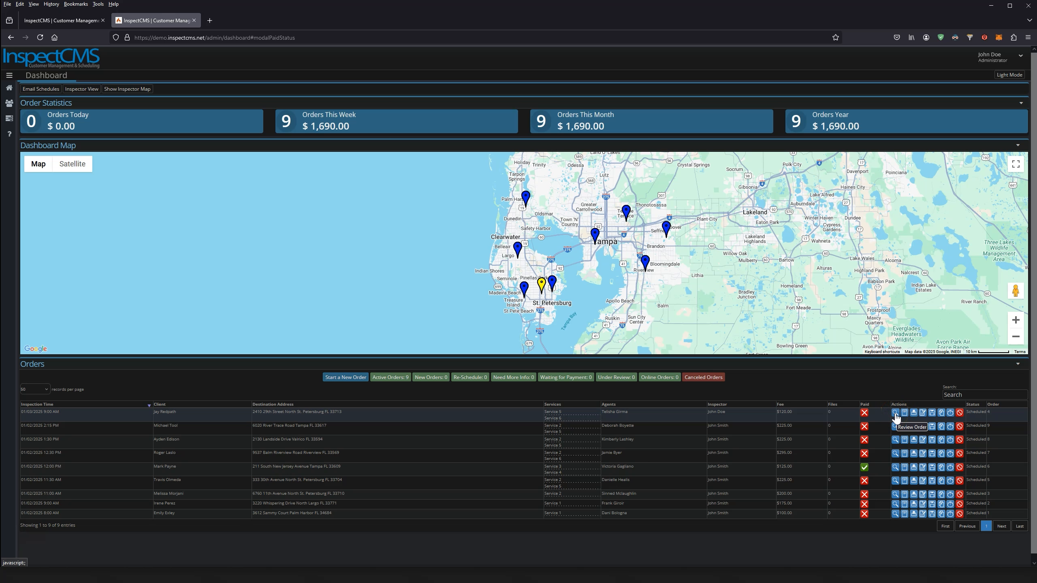
click(895, 414)
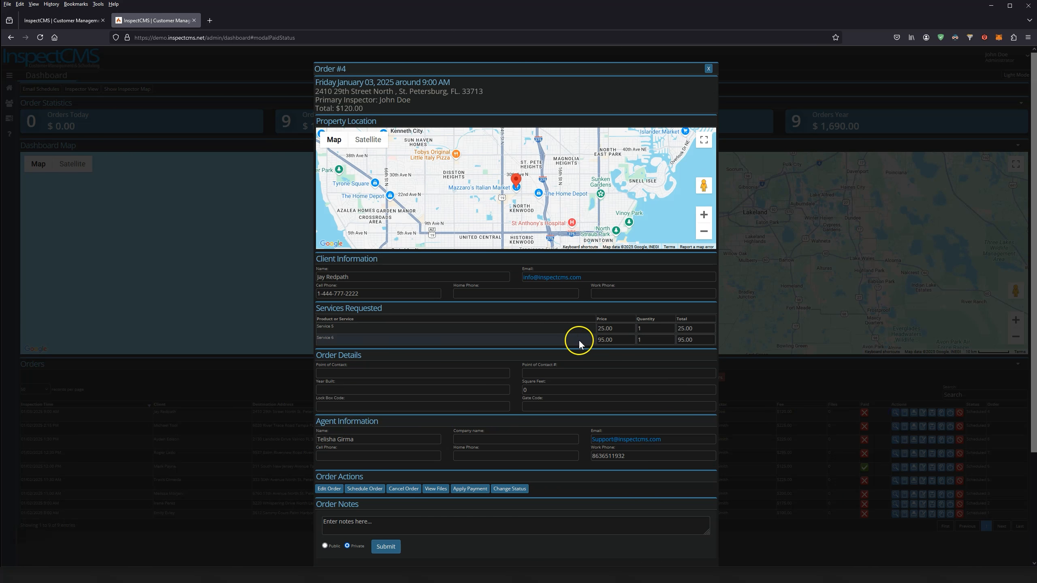
scroll(465, 333, down, 3)
scroll(545, 424, up, 3)
scroll(544, 424, down, 3)
scroll(545, 423, up, 3)
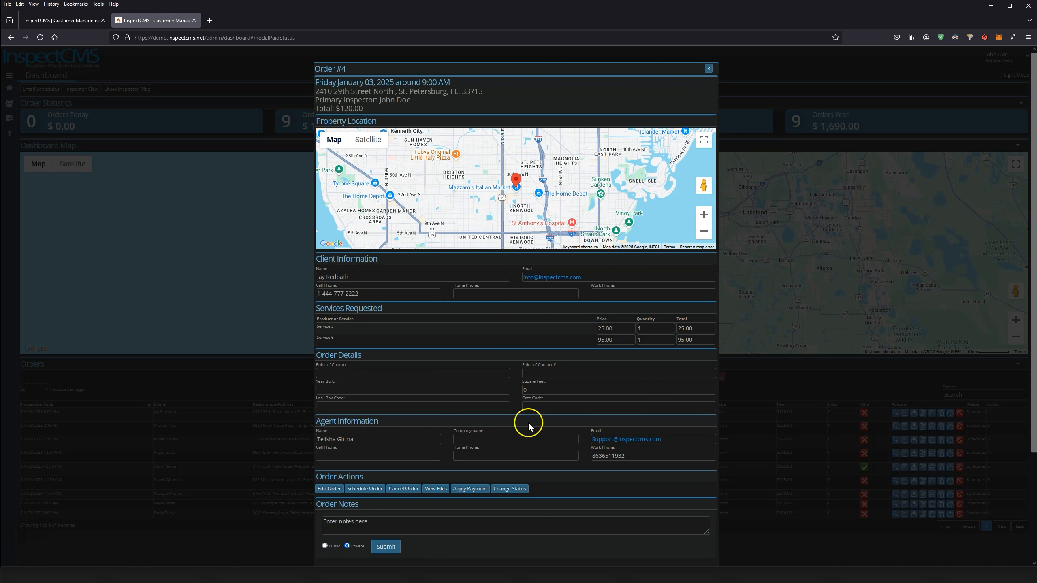
scroll(479, 412, down, 3)
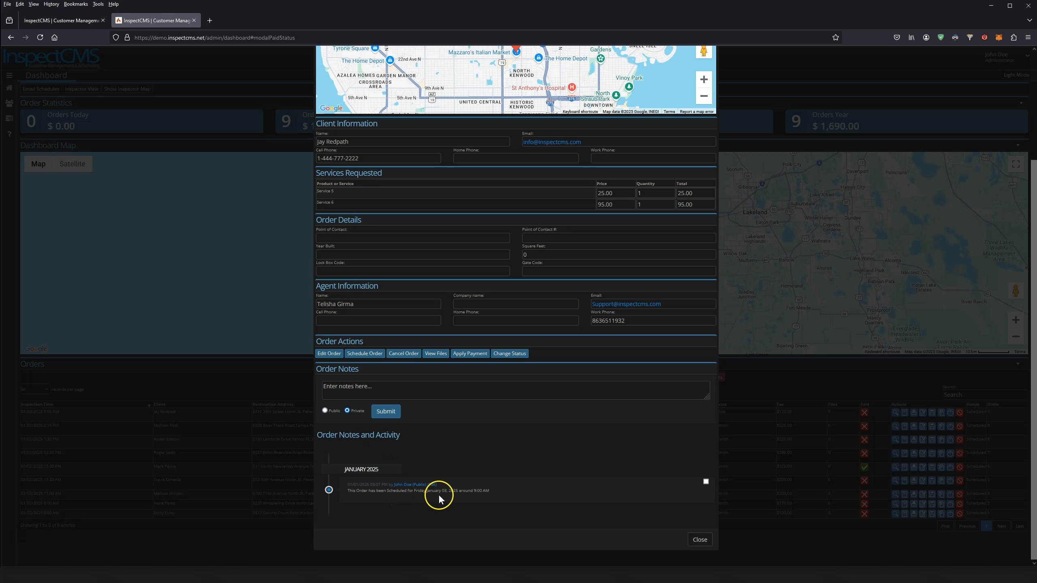
click(699, 540)
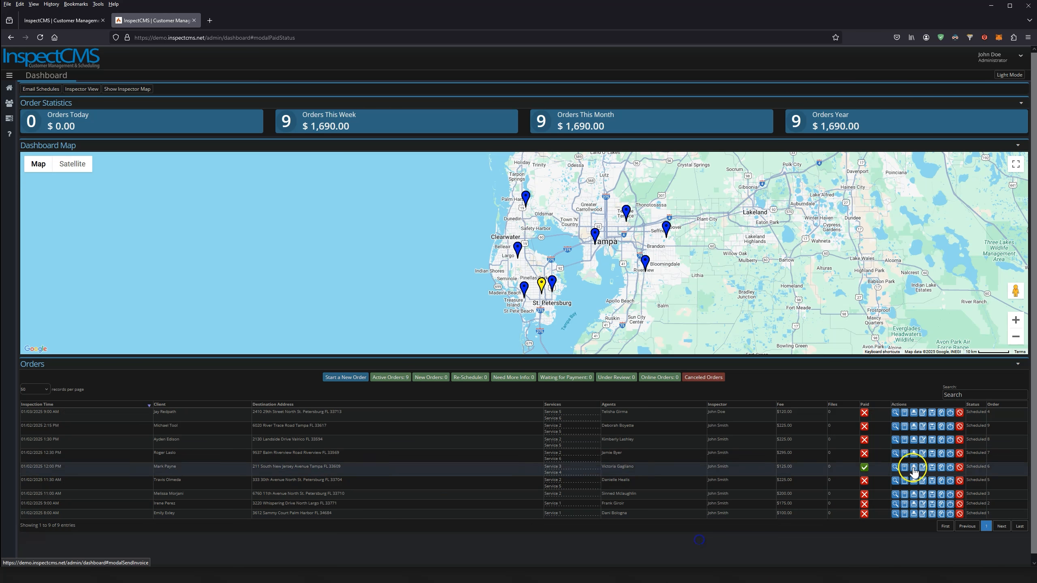
click(904, 413)
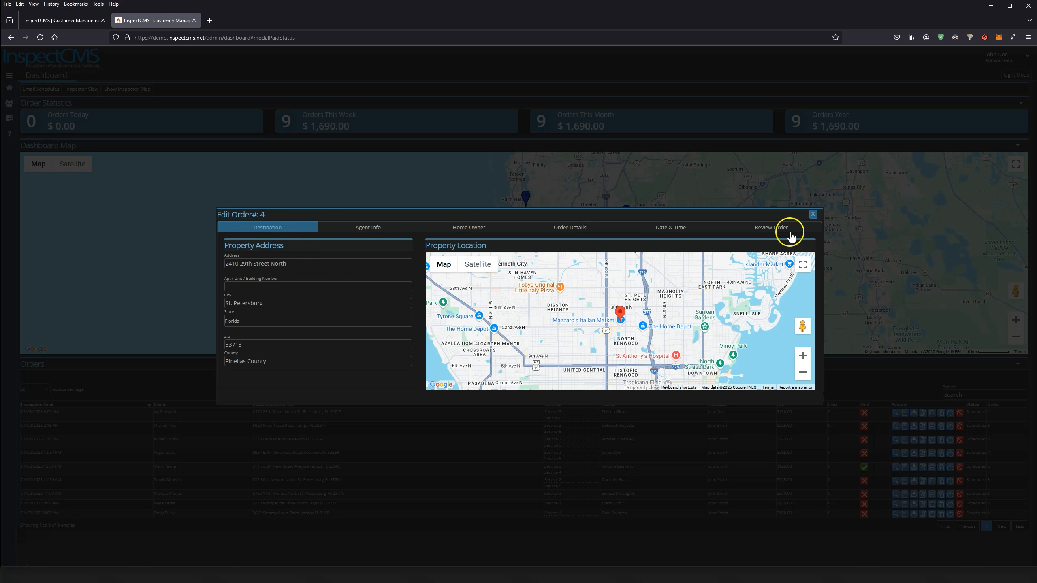
click(813, 213)
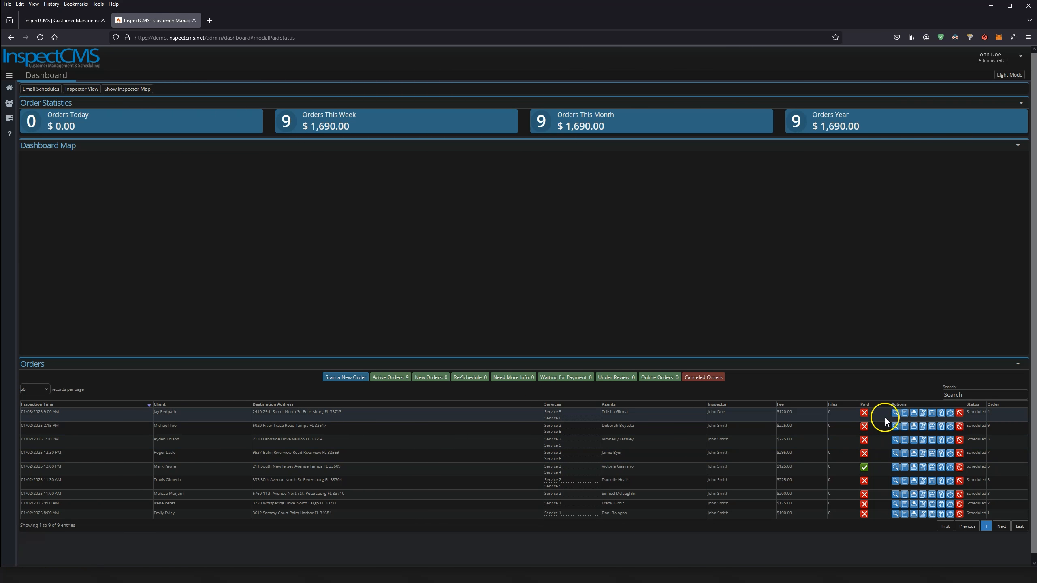
click(914, 413)
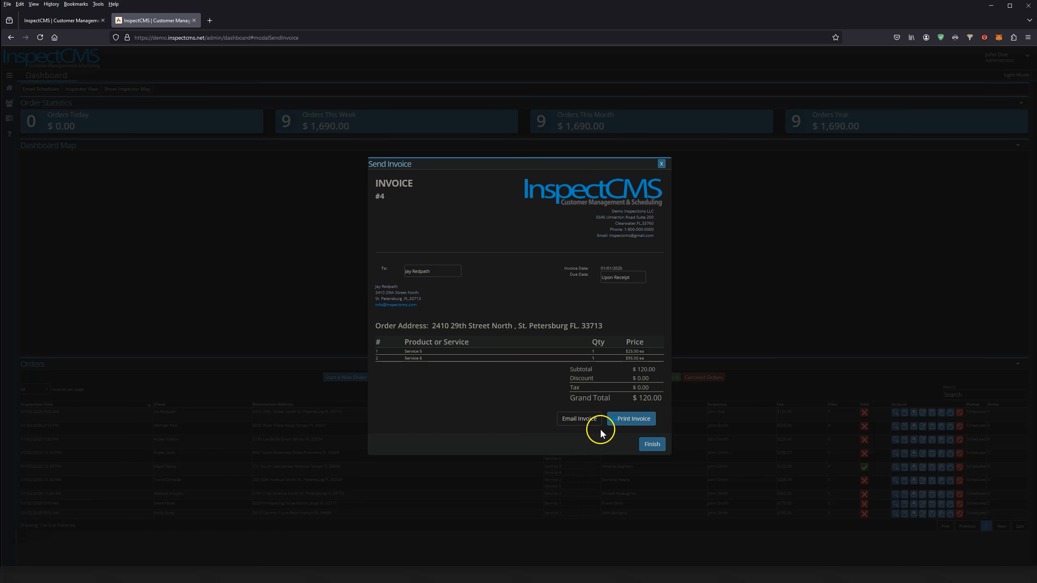
click(653, 444)
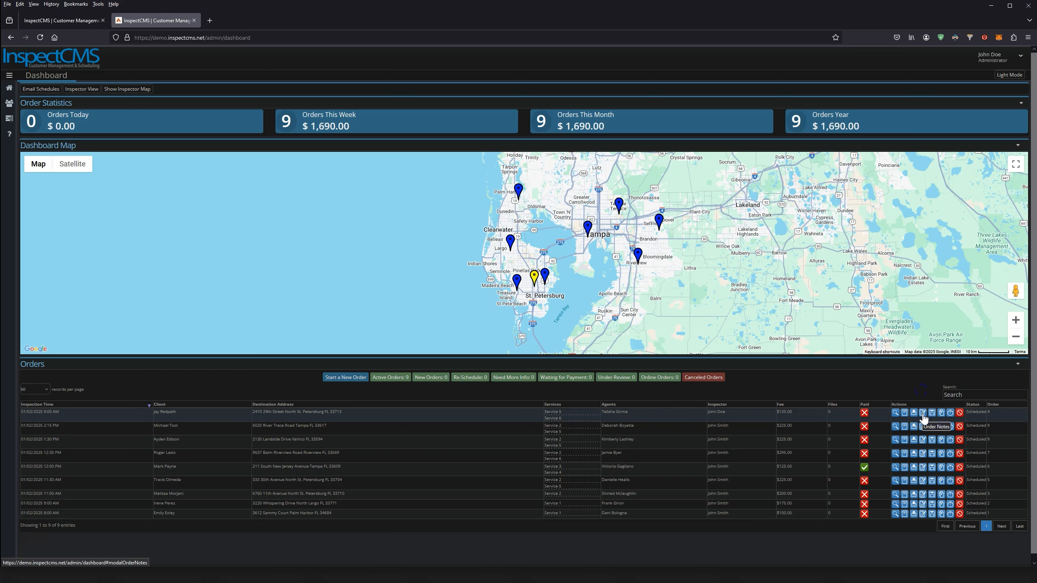
click(923, 414)
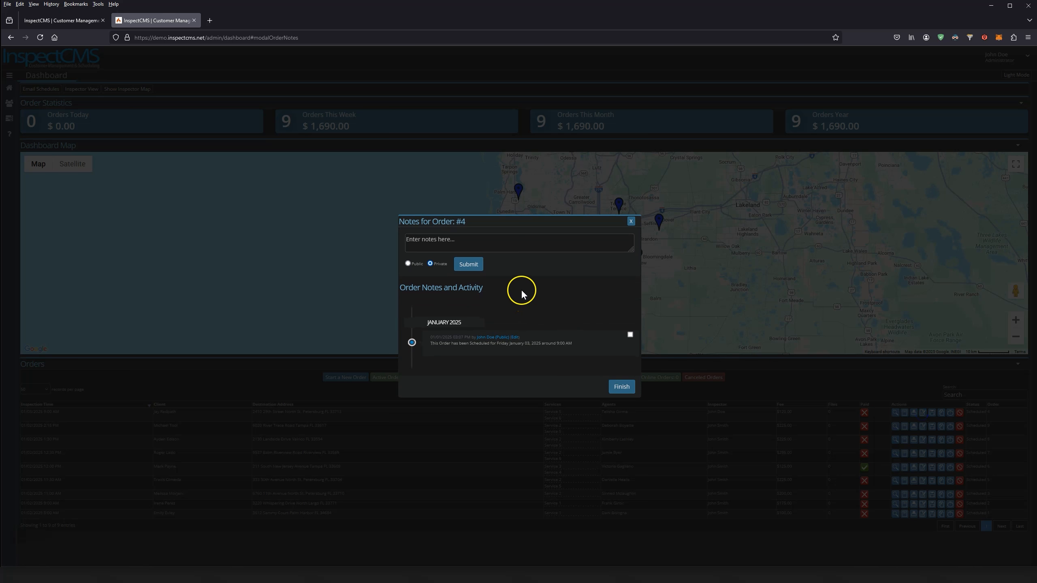
click(480, 242)
click(620, 387)
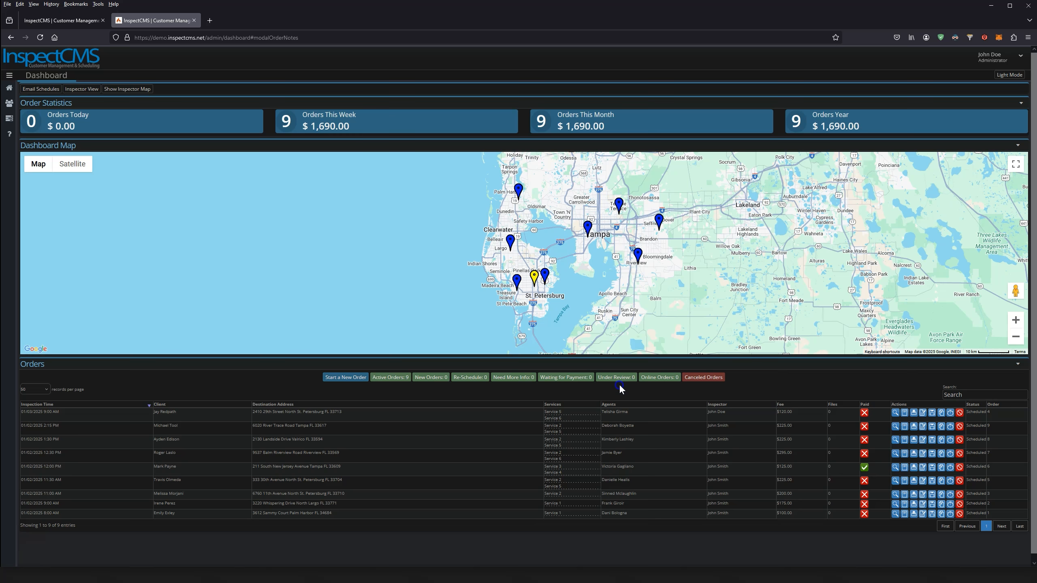
click(933, 414)
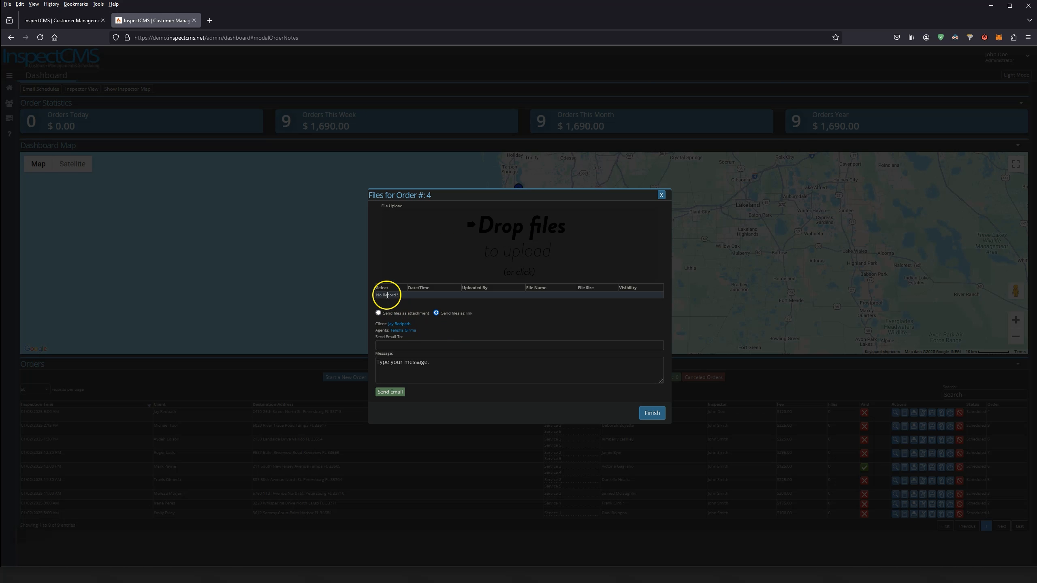
click(650, 413)
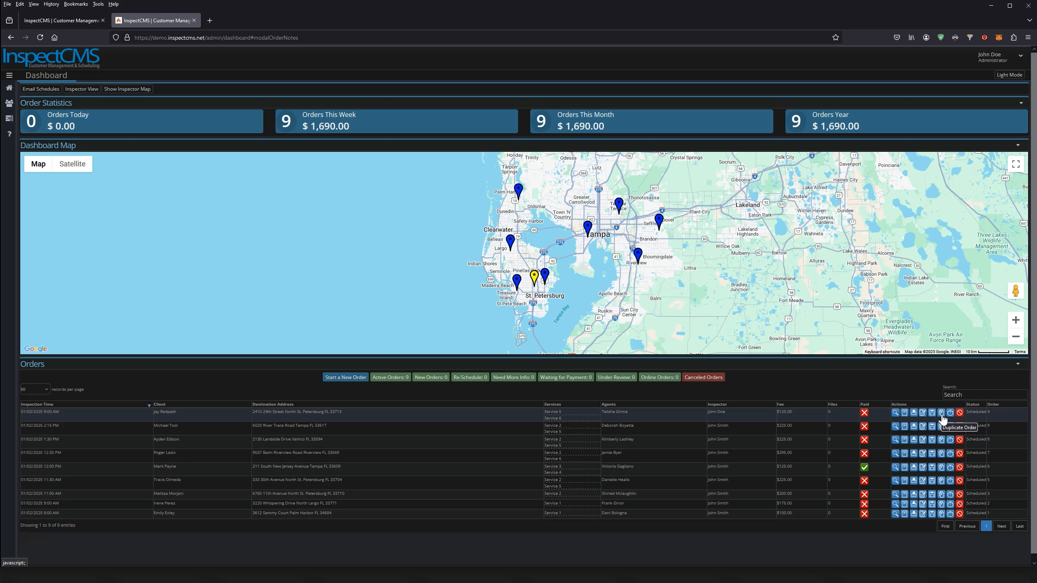
Duplicate order #4, then discard the duplicated order
click(941, 413)
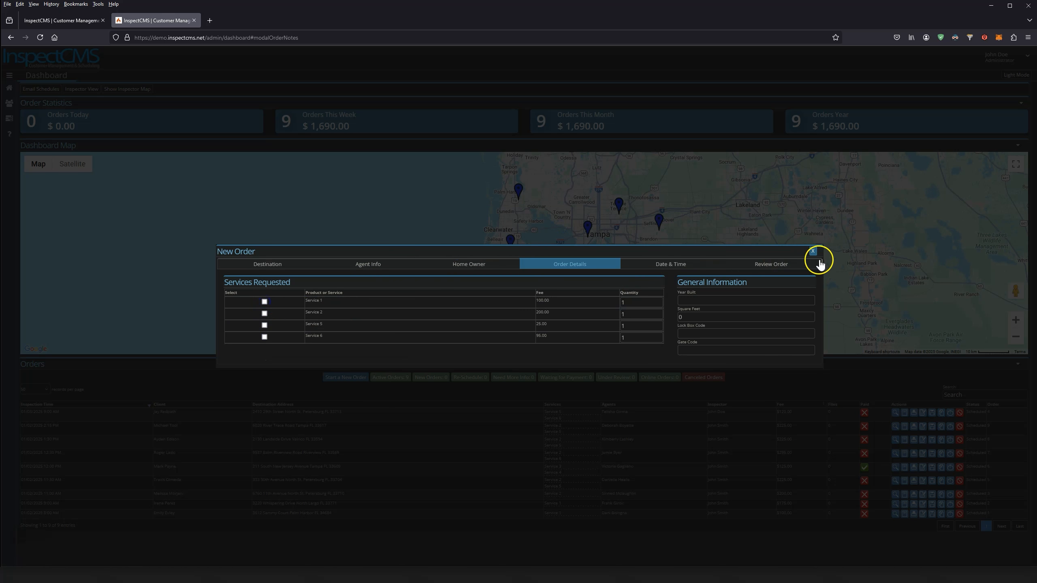
click(781, 265)
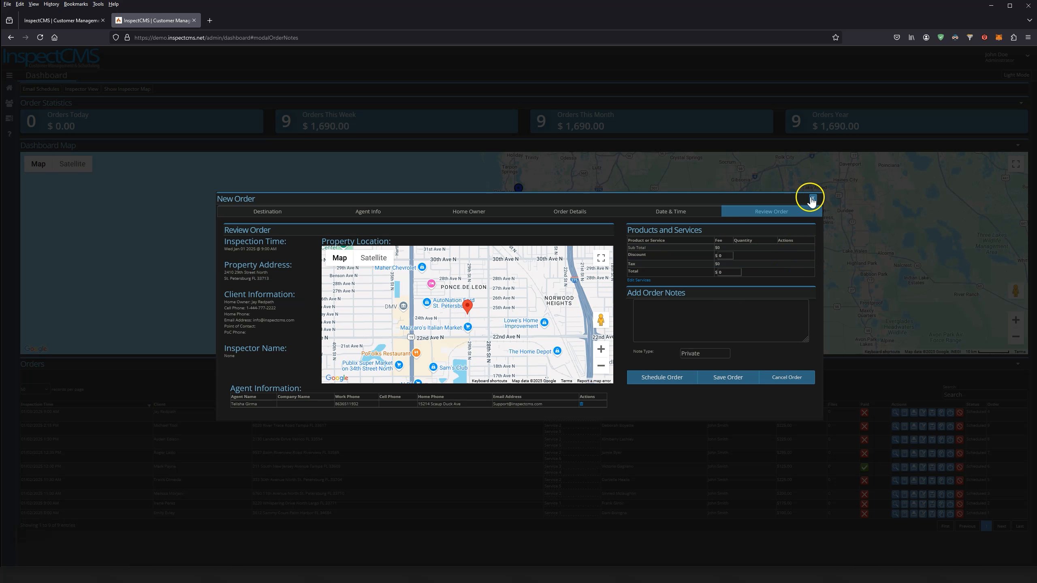
click(843, 459)
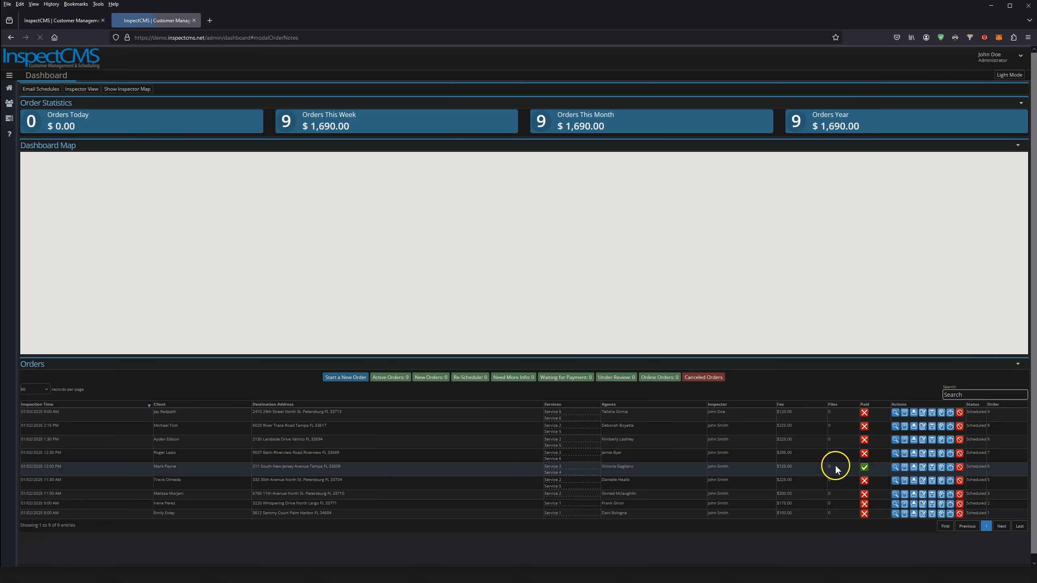
Change order #4's status to Complete so it shows Waiting for Payment
click(949, 414)
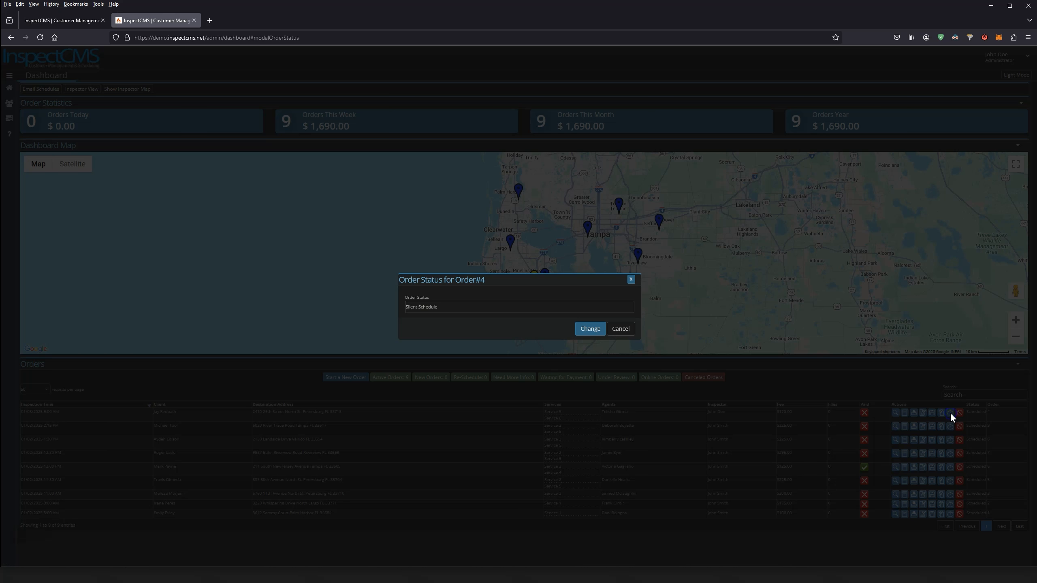
click(451, 307)
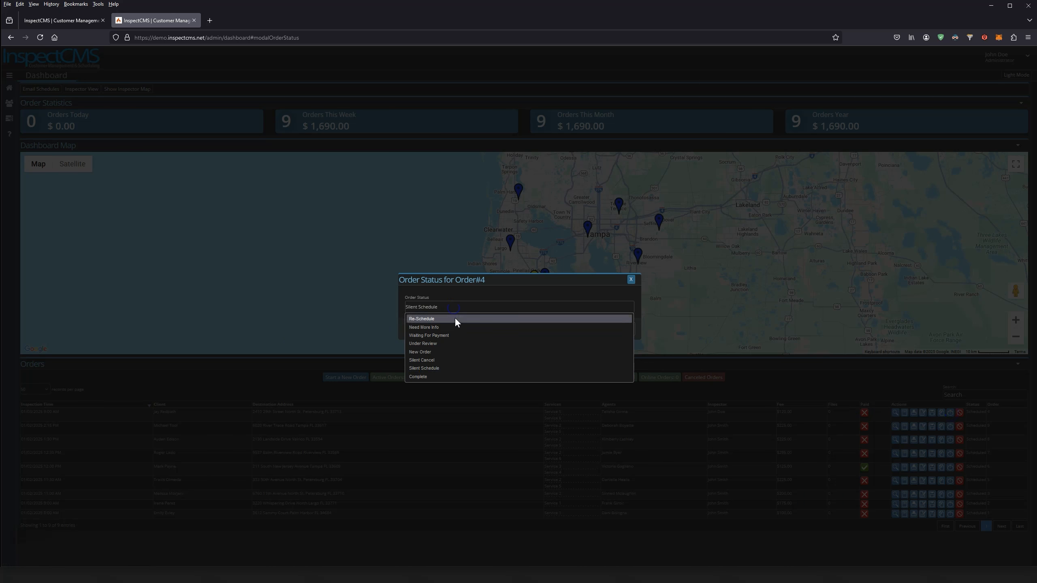
click(434, 376)
click(588, 329)
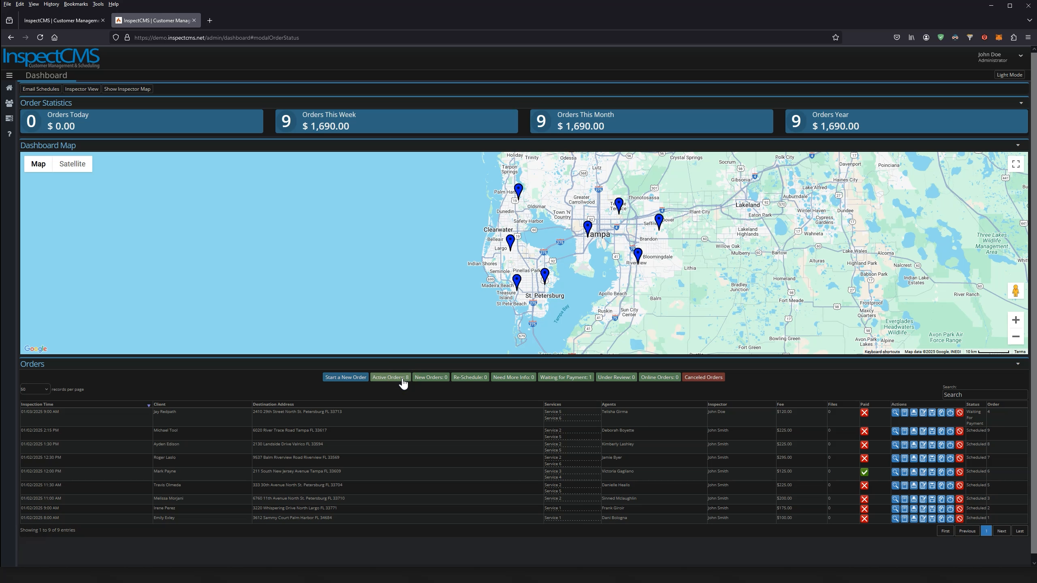
click(576, 381)
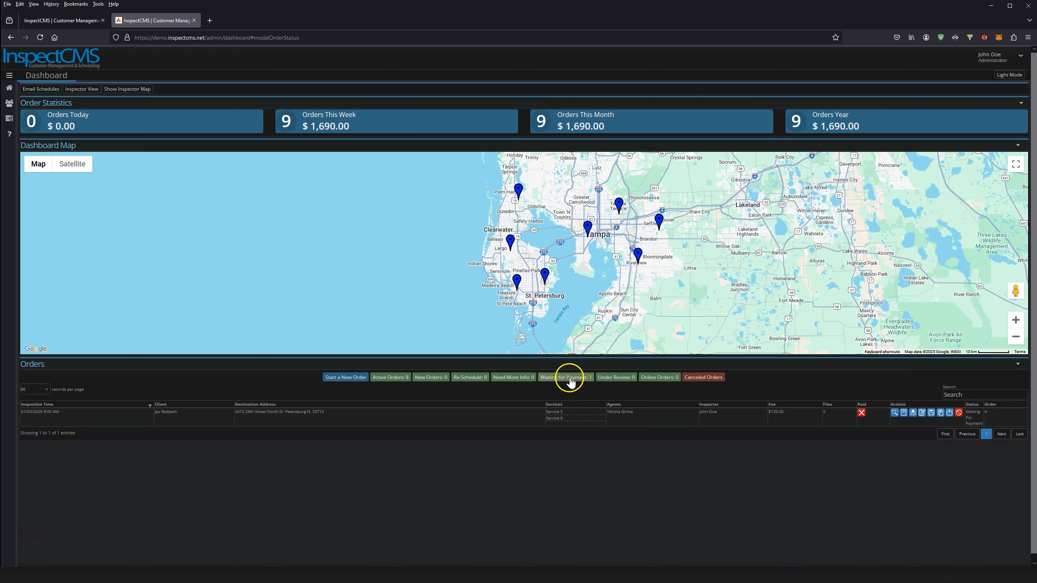
click(390, 378)
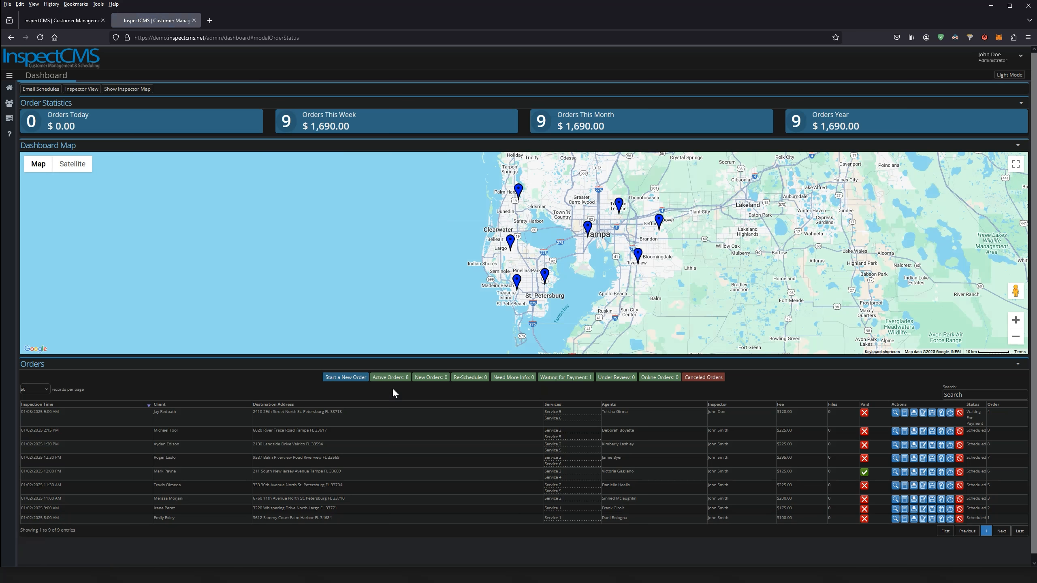
click(950, 413)
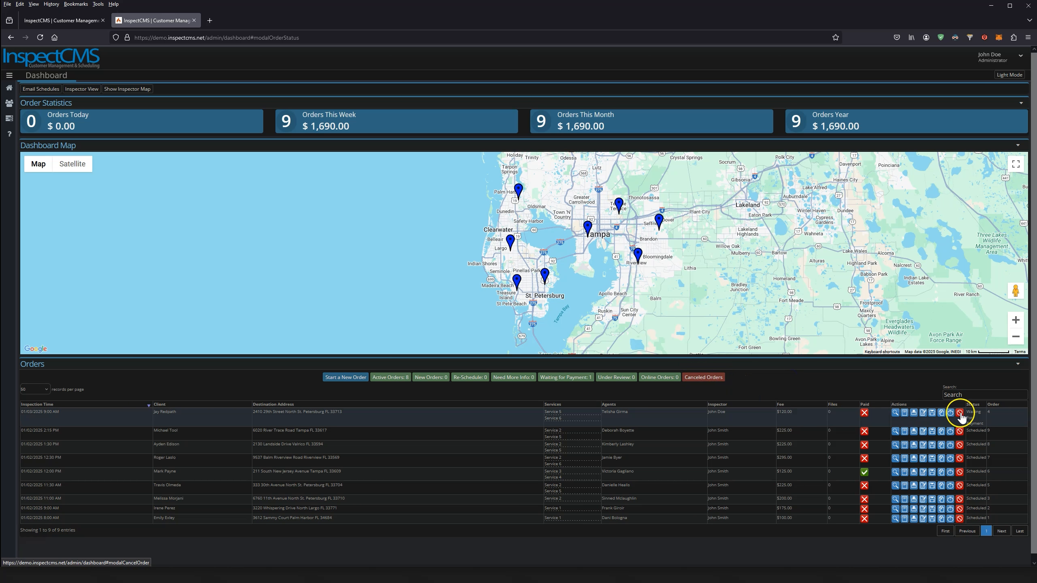
click(959, 413)
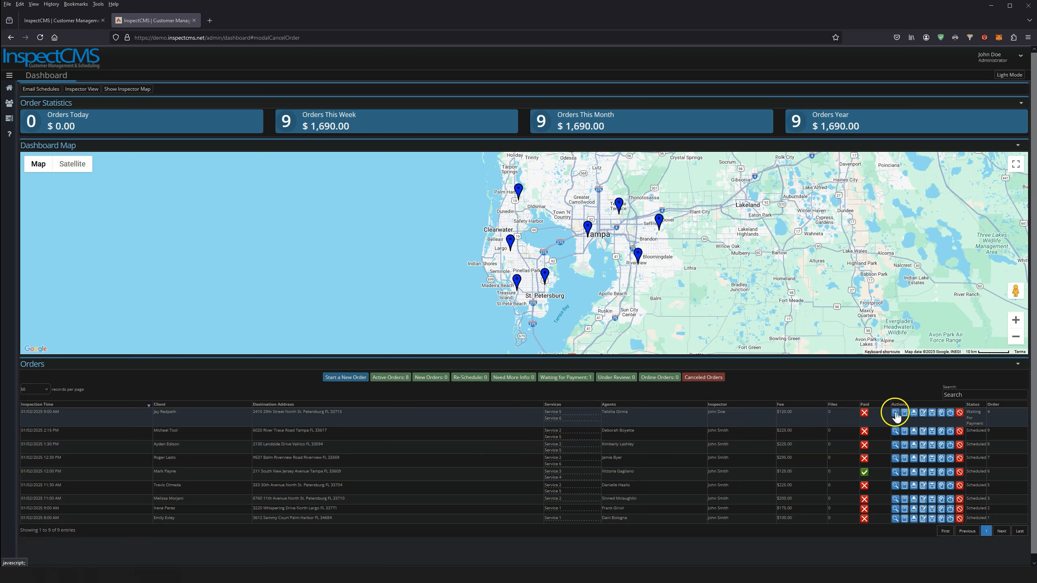
Look through order #4's full order details
click(895, 413)
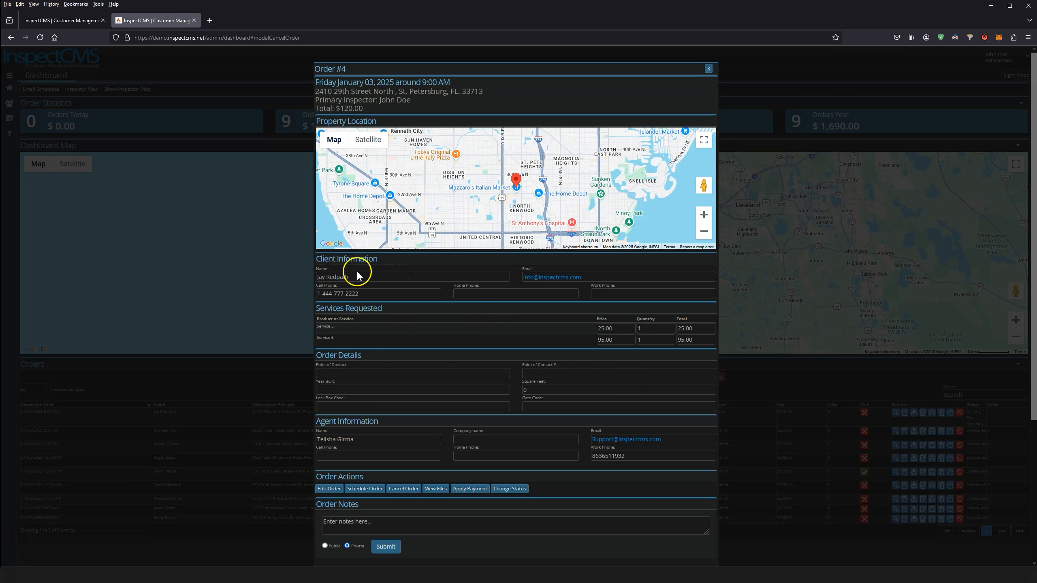
scroll(488, 359, down, 5)
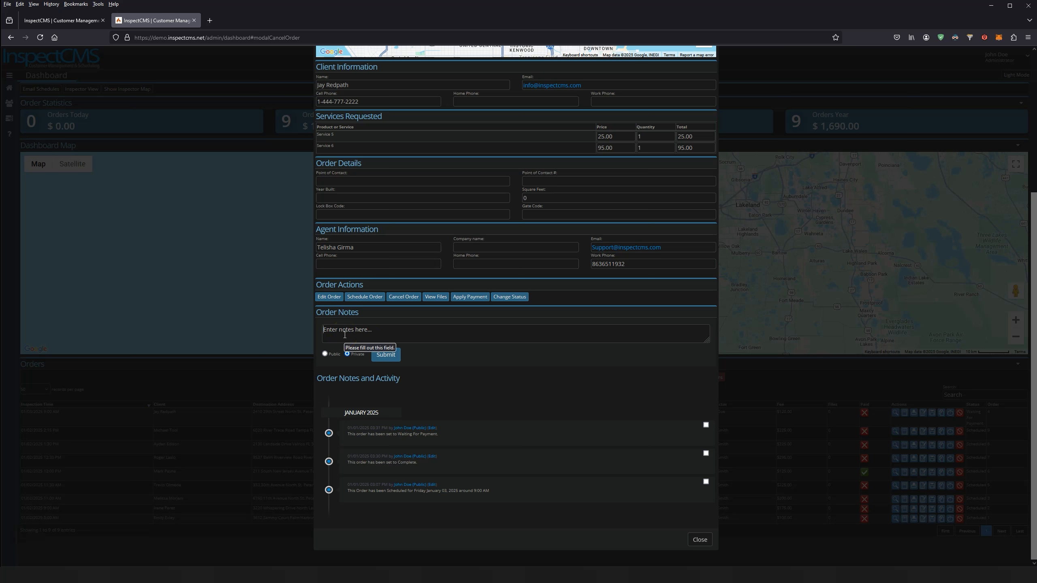
scroll(423, 354, up, 5)
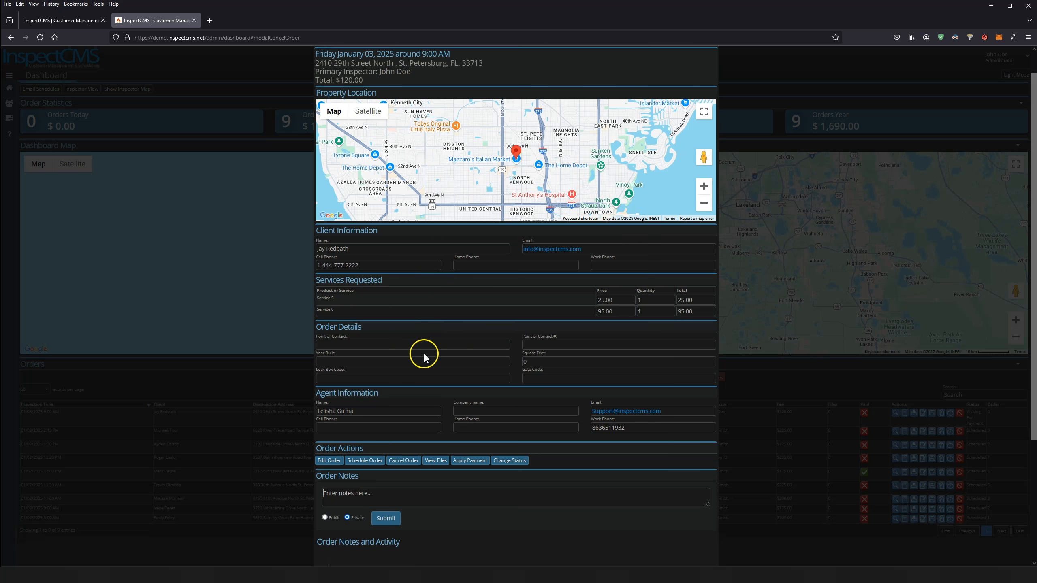
scroll(458, 382, down, 5)
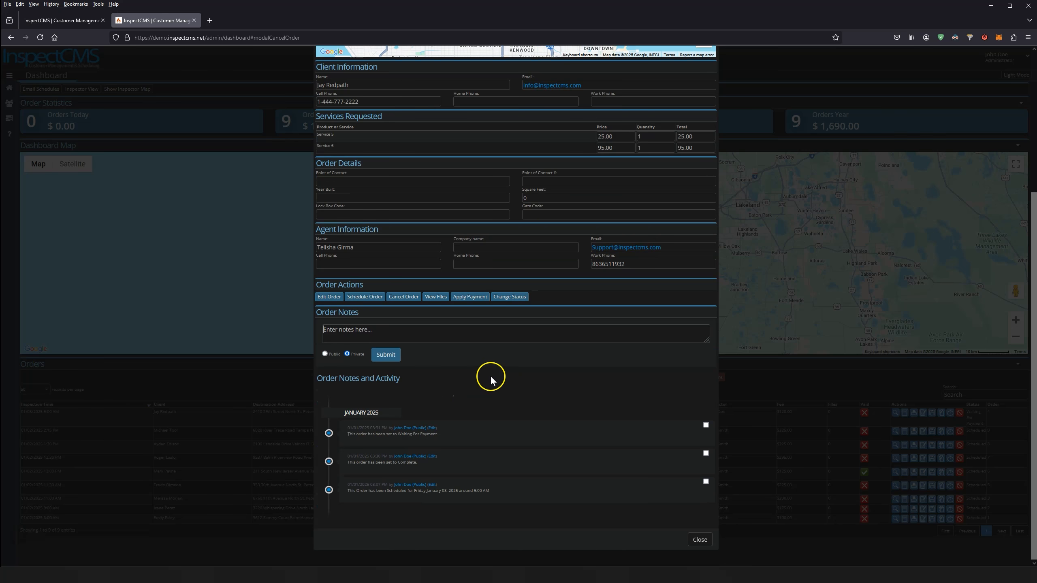
scroll(456, 412, up, 5)
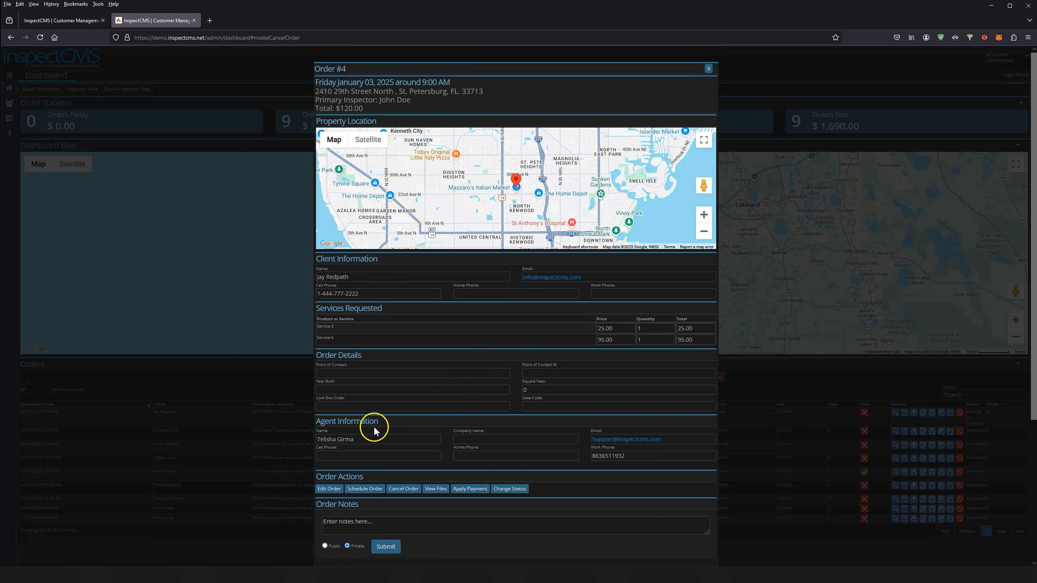
scroll(347, 447, down, 2)
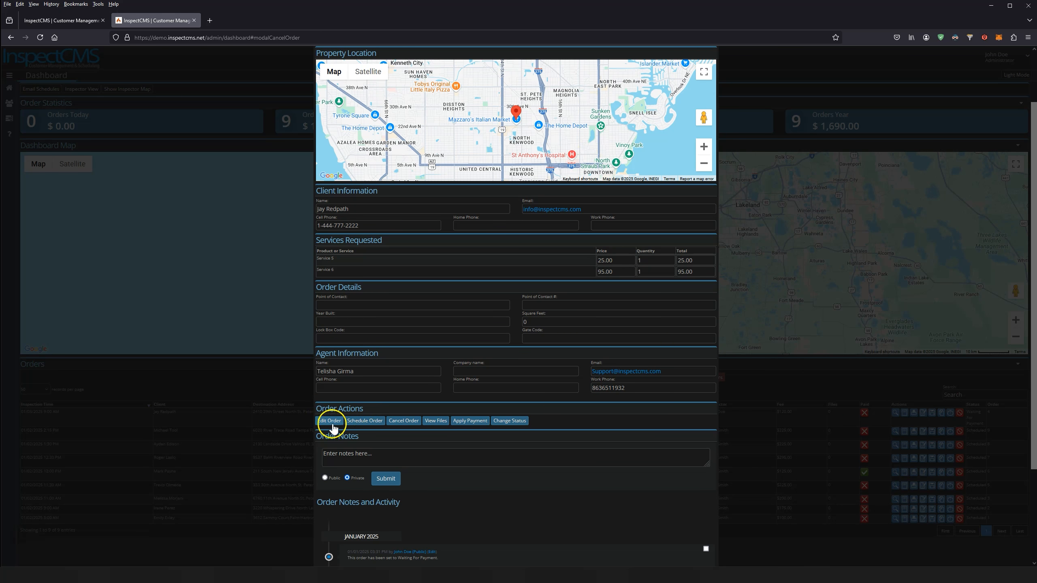
click(367, 423)
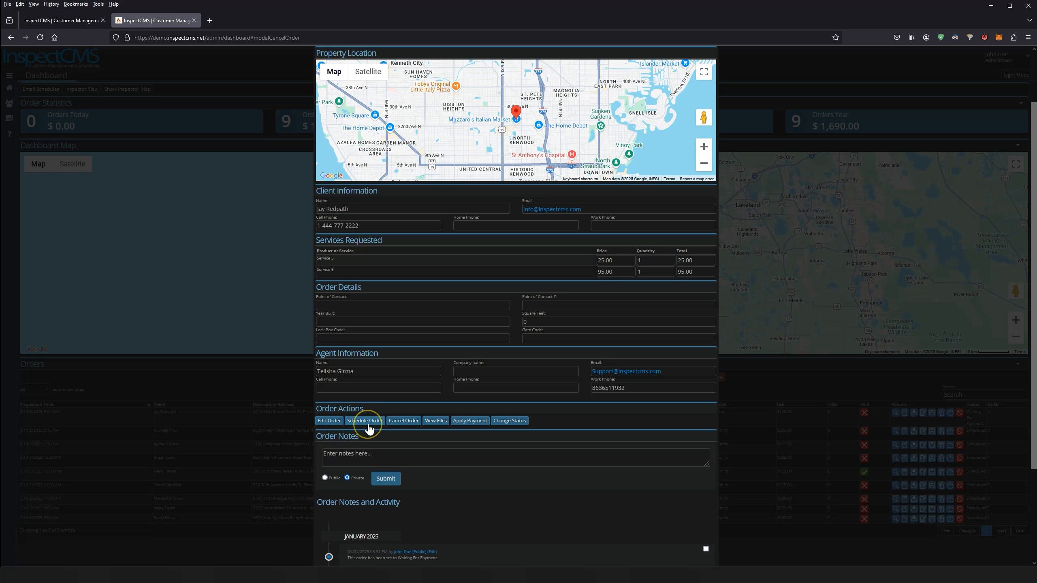
click(404, 423)
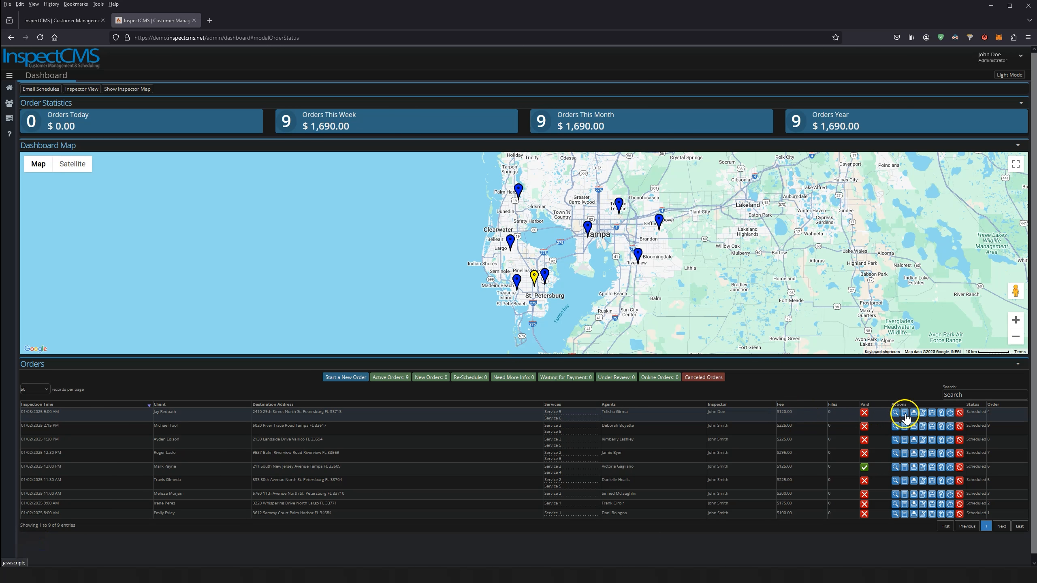
Enter 'Unit 2' as order #4's Apt/Unit/Building Number and save the order
click(904, 414)
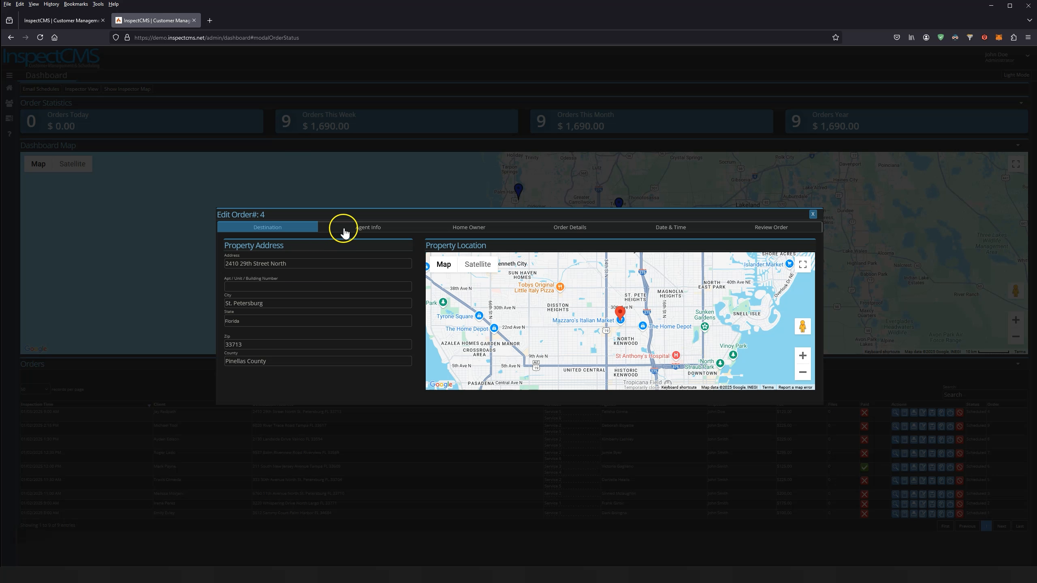
click(360, 231)
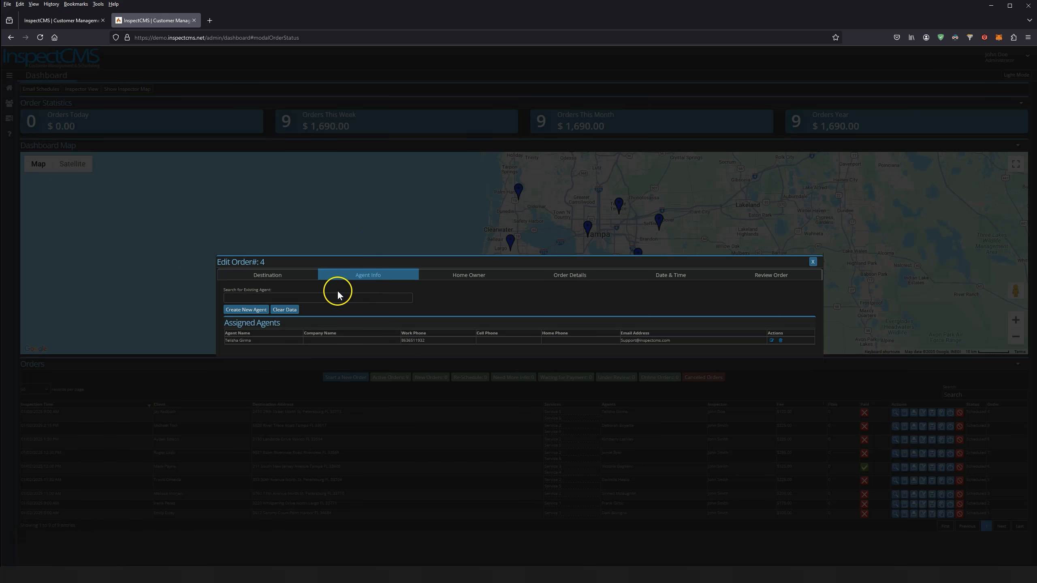
click(262, 274)
click(281, 287)
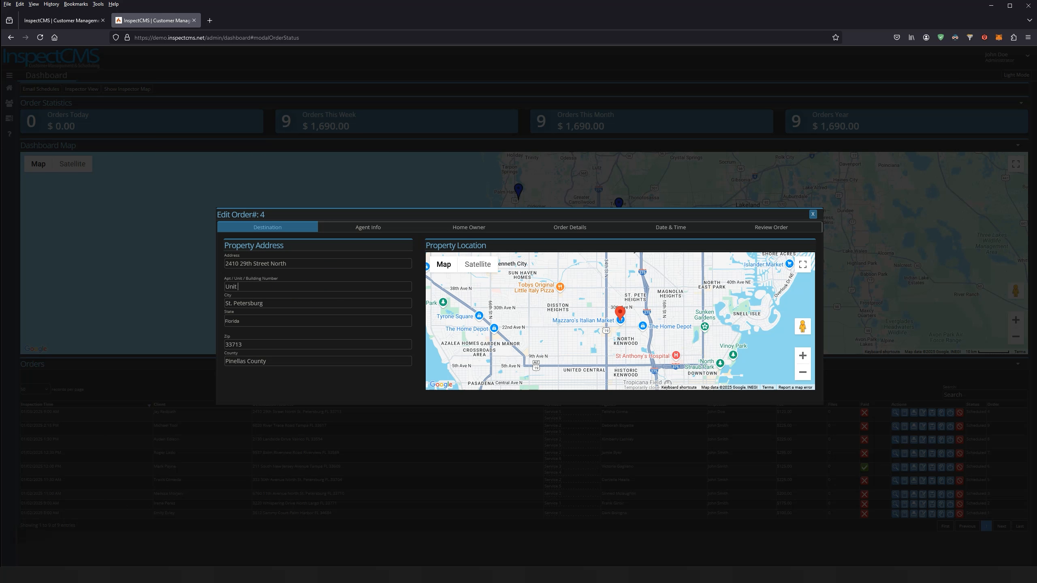
click(472, 226)
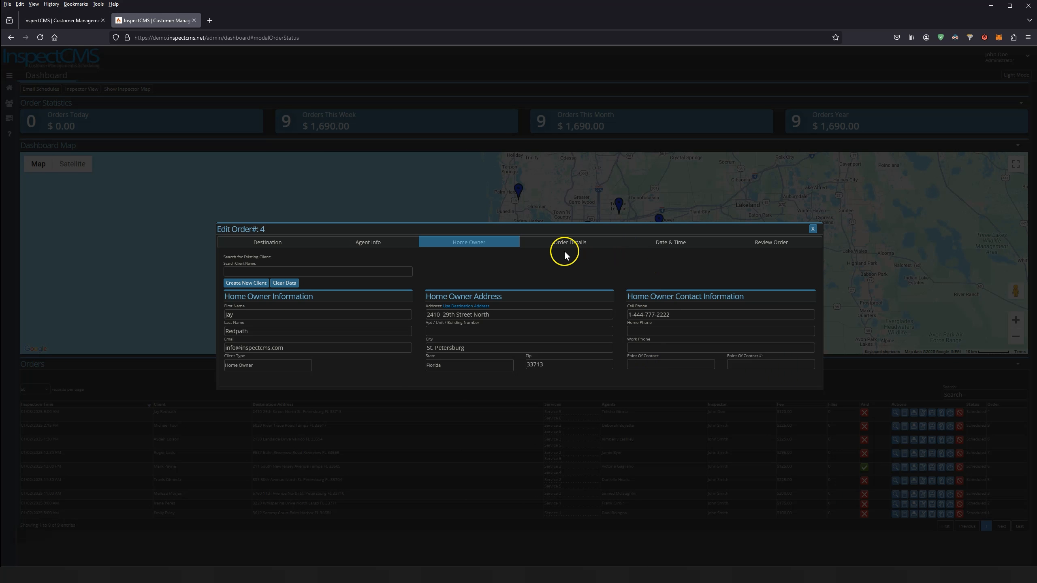
click(771, 243)
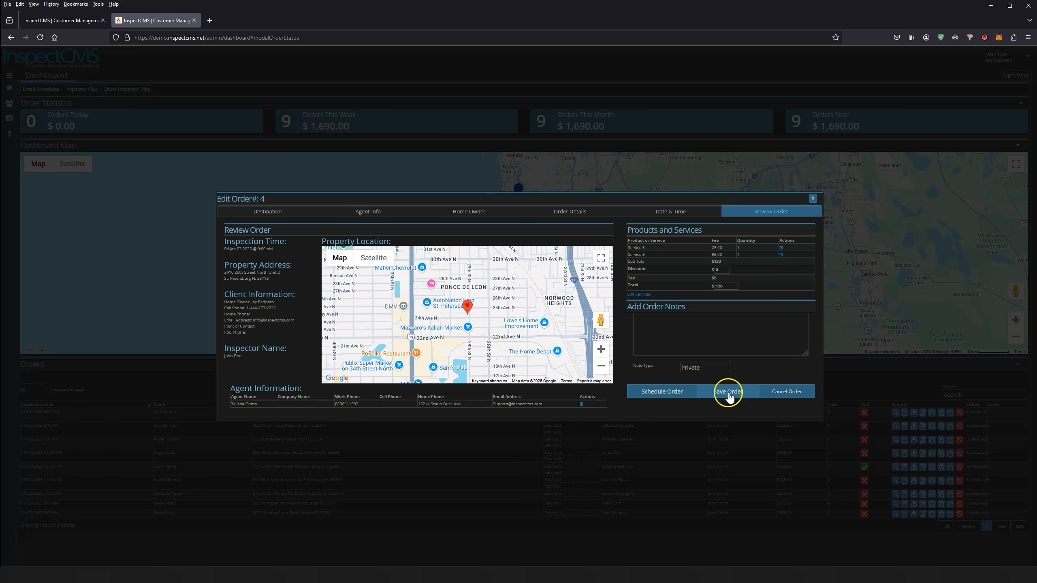
click(727, 392)
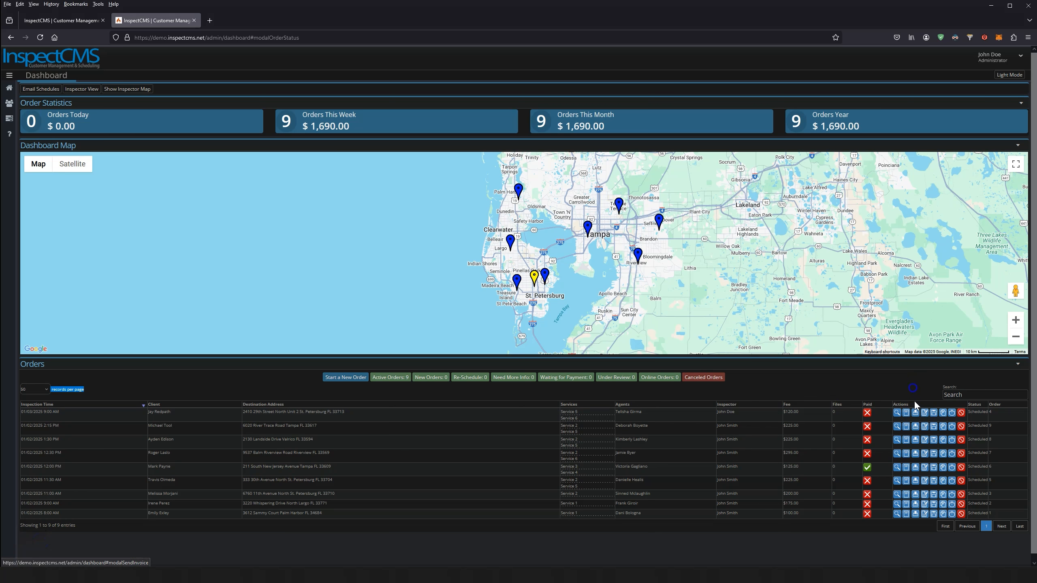
click(915, 414)
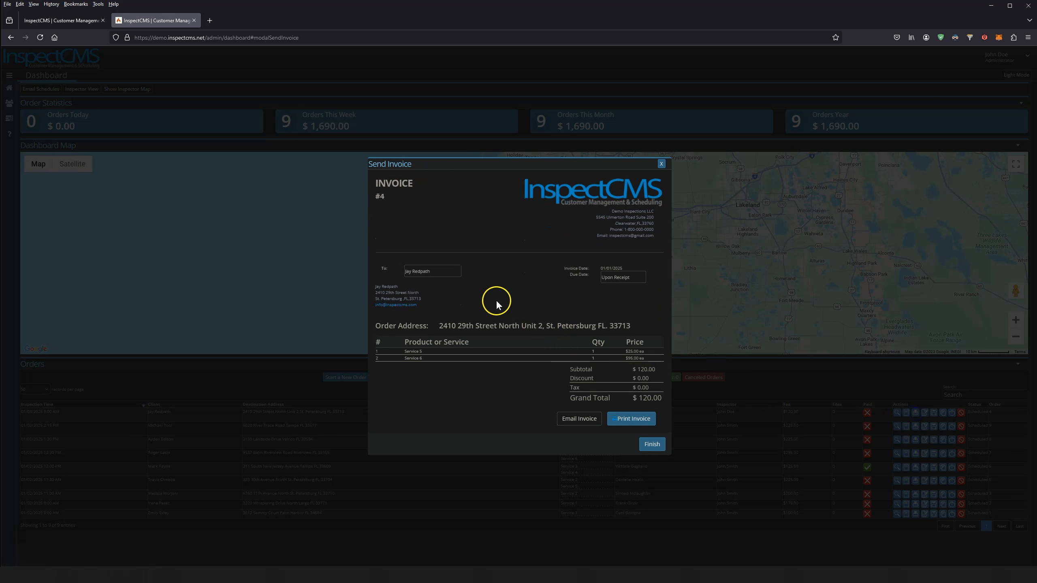
Email order #4's invoice to the client with Upon Receipt due date, then finish
click(435, 273)
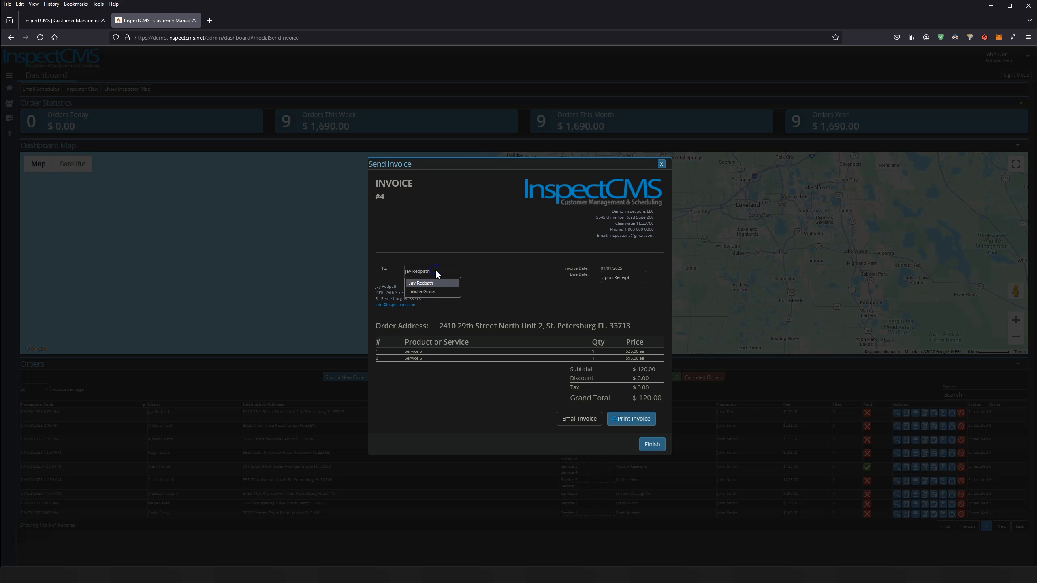
click(434, 292)
click(435, 272)
click(436, 284)
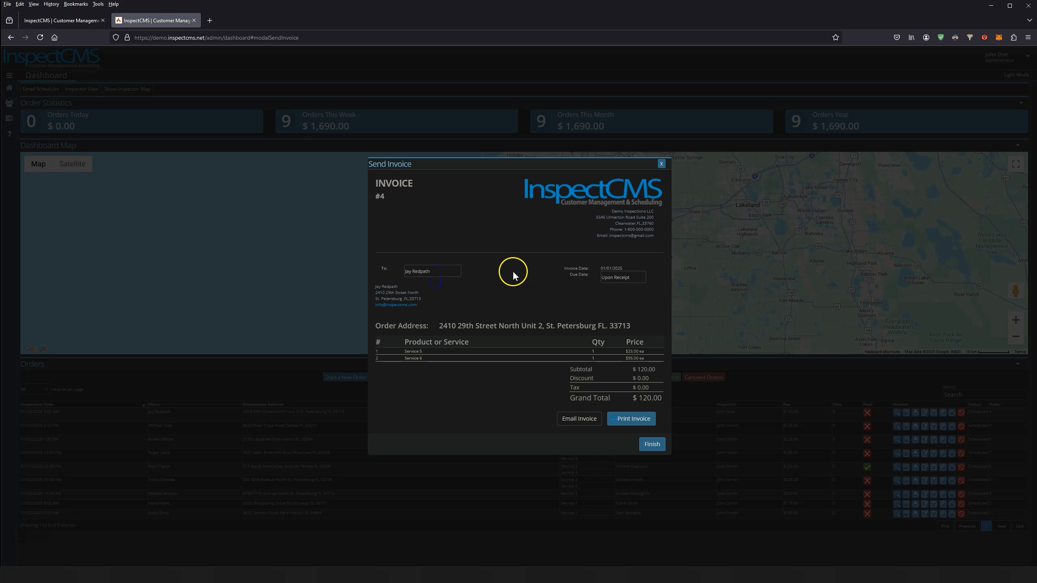
click(636, 279)
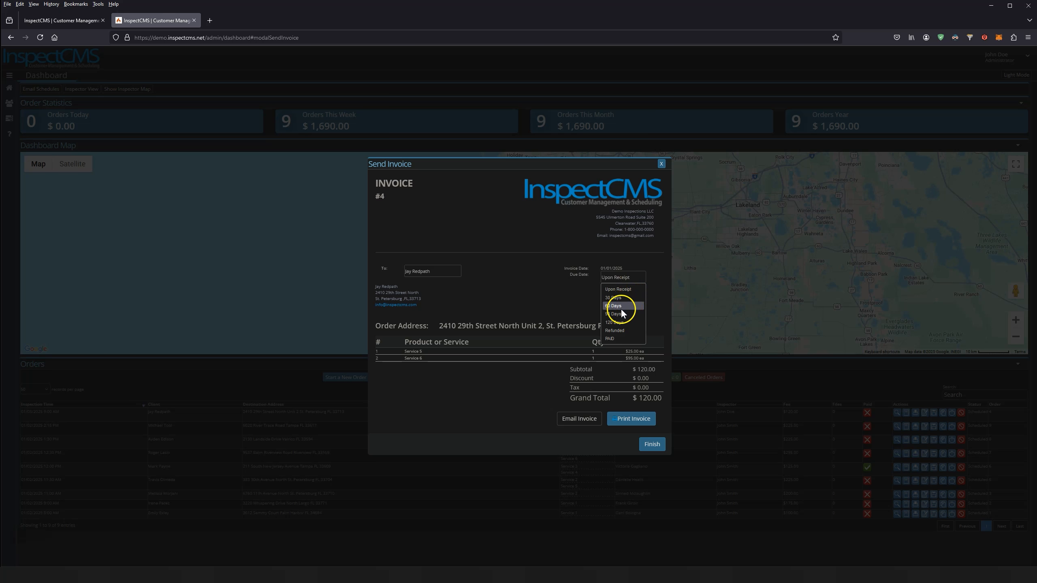
click(549, 312)
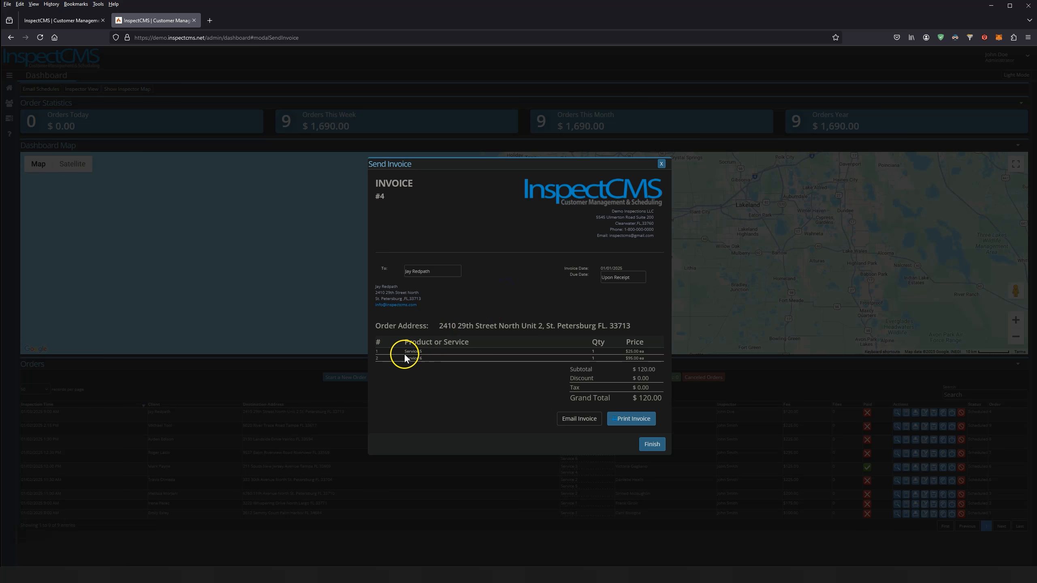
click(572, 423)
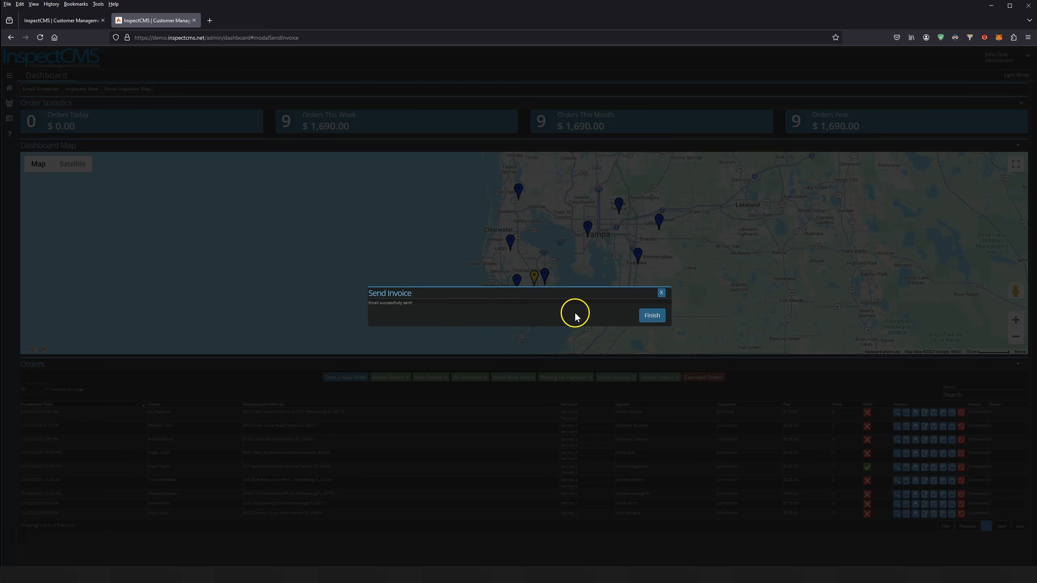
click(650, 316)
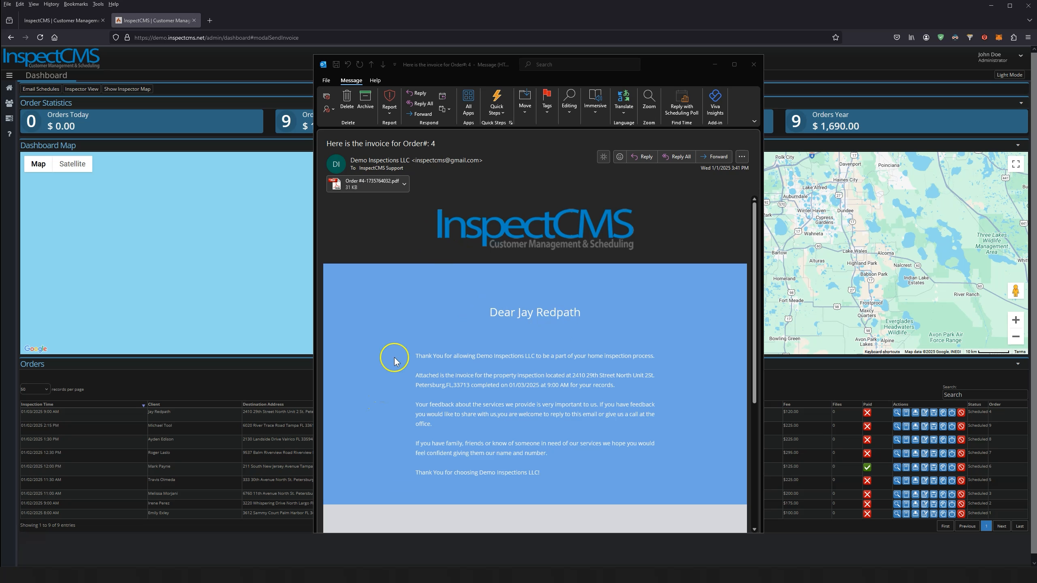
Open the PDF attached to the 'Here is the invoice for Order#: 4' email and centre Acrobat
click(370, 185)
double_click(369, 185)
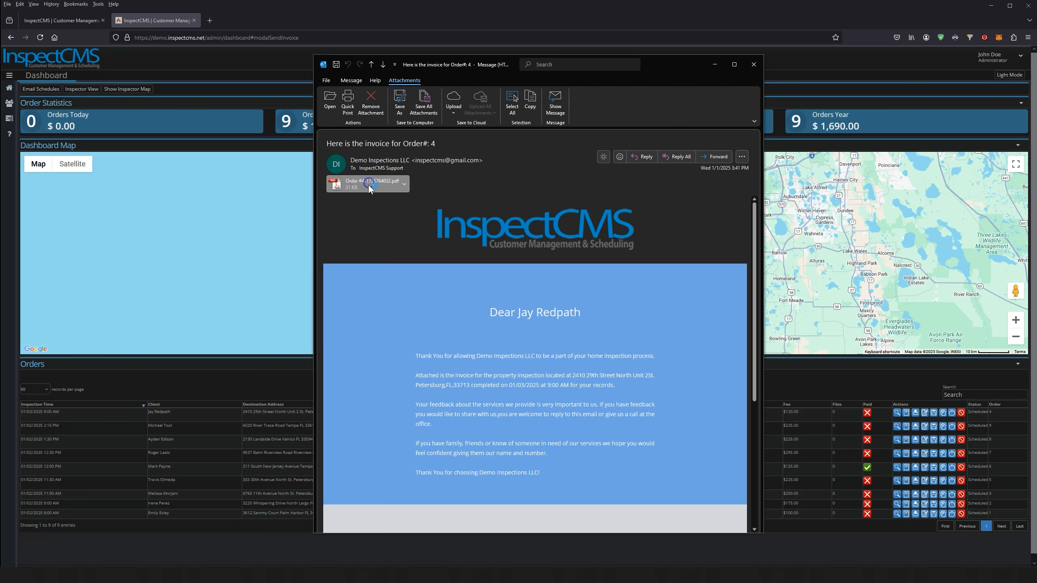
drag(89, 5, 751, 9)
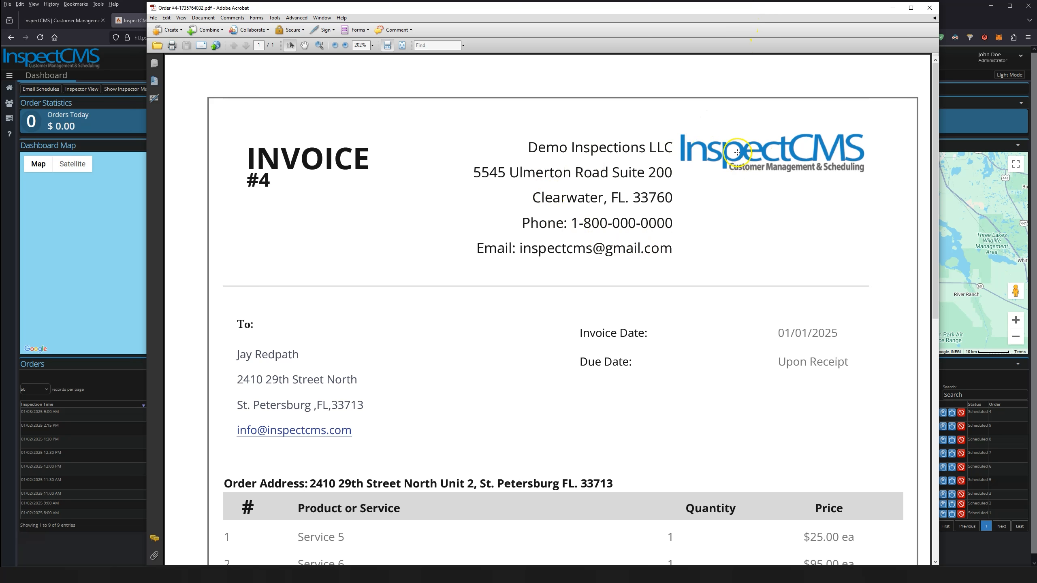
Scroll down invoice #4 to its $120.00 grand total
scroll(504, 319, down, 5)
scroll(504, 321, down, 5)
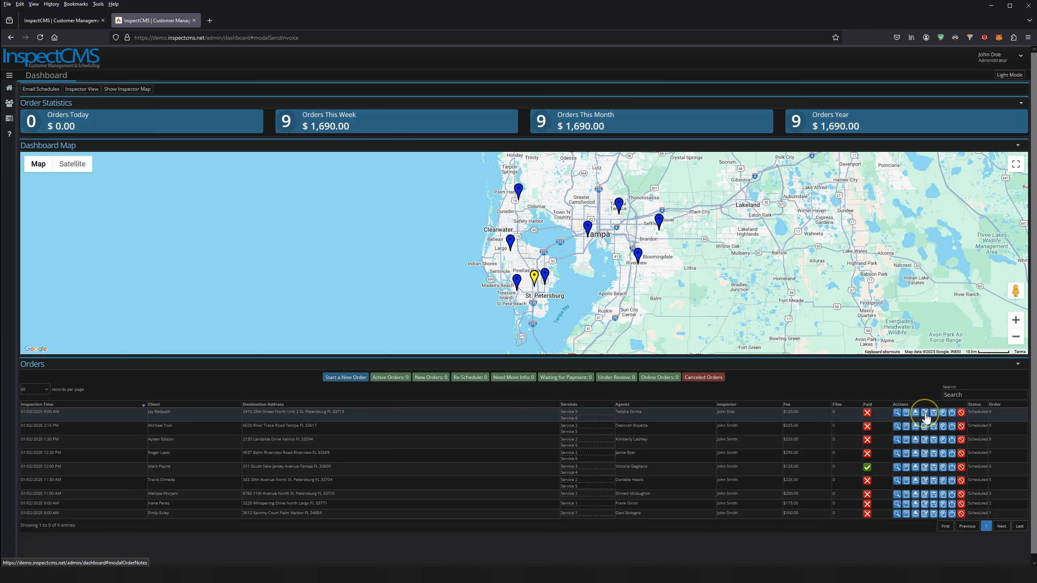
Write the Private note 'This is a new order note' in order #4's notes and submit it
click(925, 414)
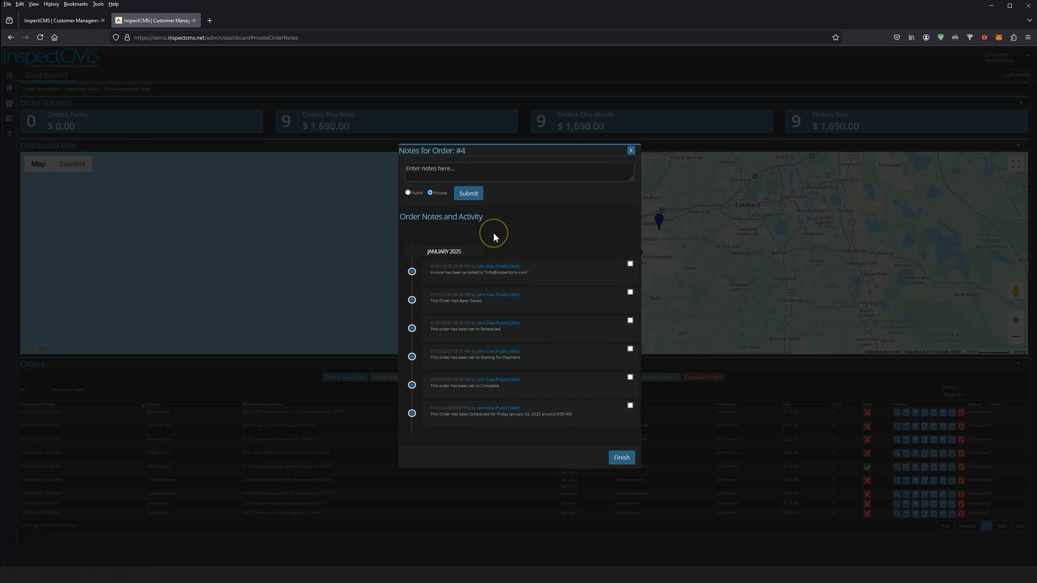
click(474, 171)
click(468, 193)
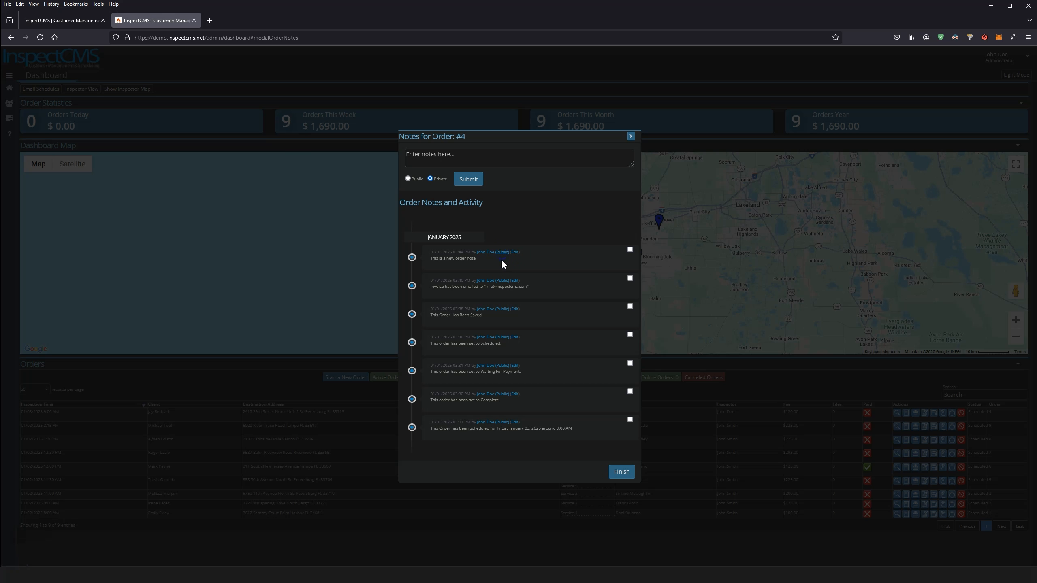
Edit the note to read 'This is a new order note edited' and save it
click(502, 252)
drag(431, 252, 487, 258)
click(517, 253)
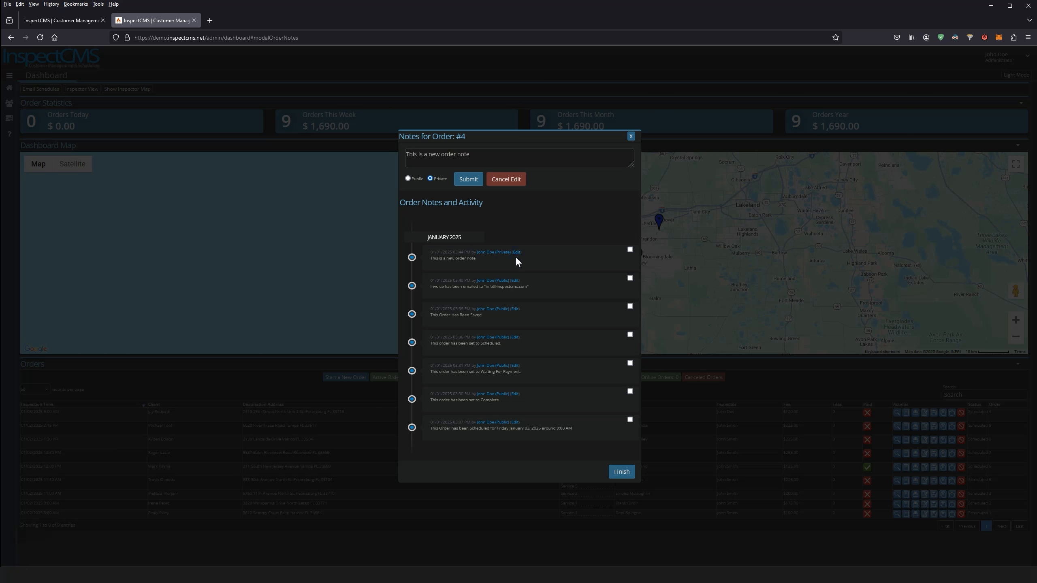
click(488, 155)
click(469, 179)
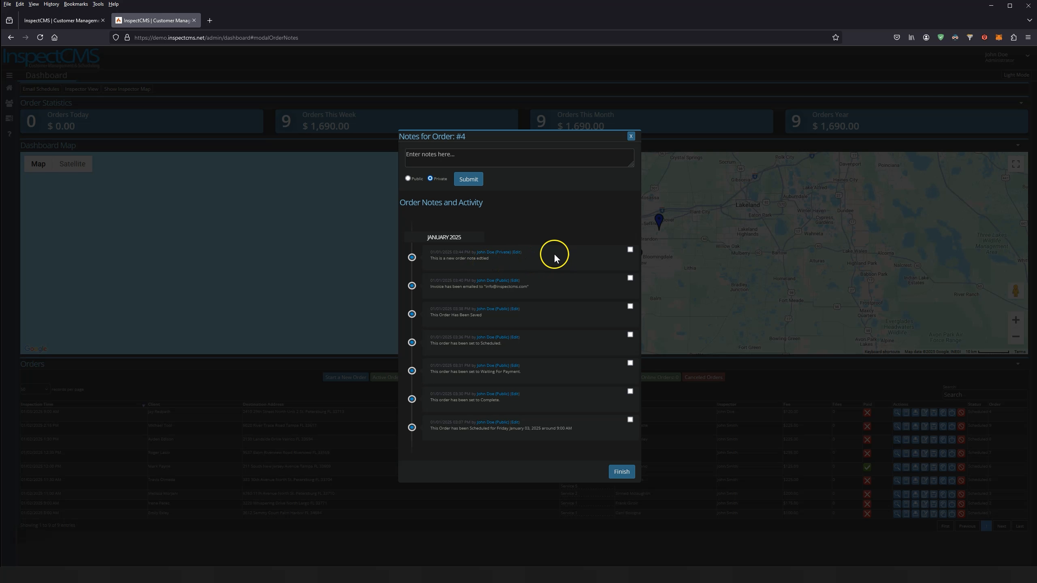
Delete the edited note and close order #4's notes window
click(629, 249)
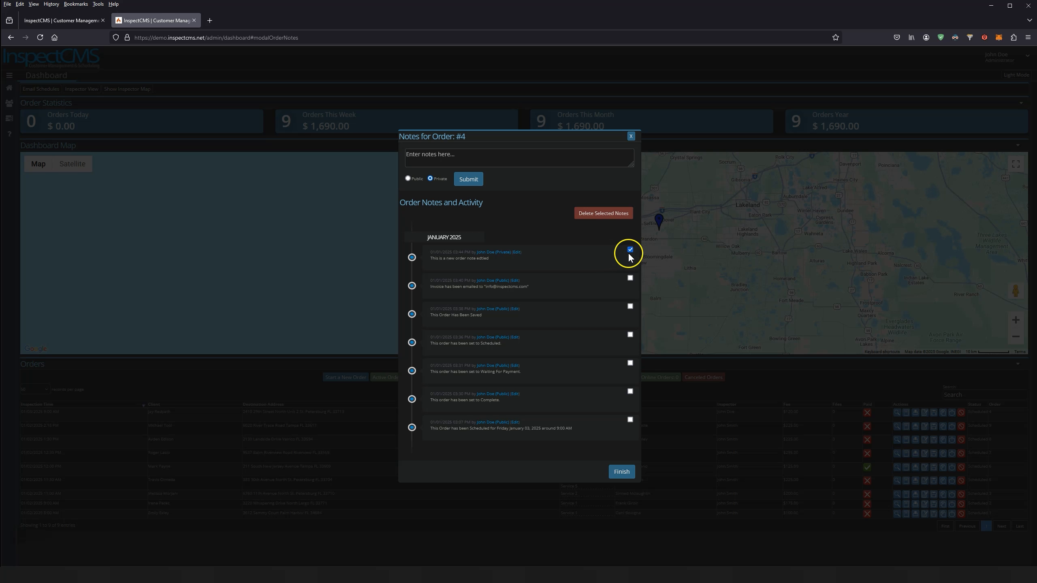
click(594, 212)
click(559, 320)
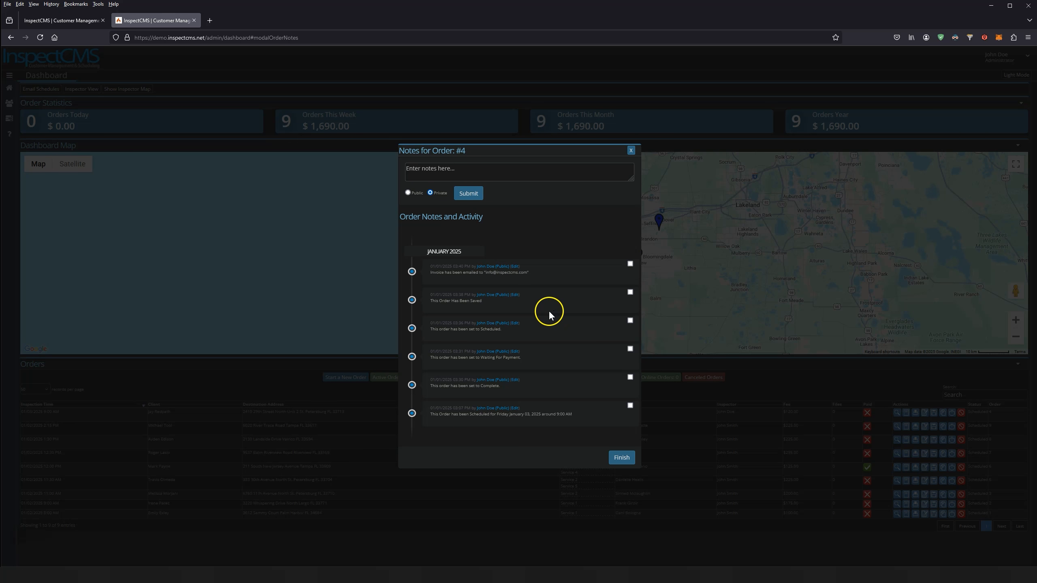
click(622, 457)
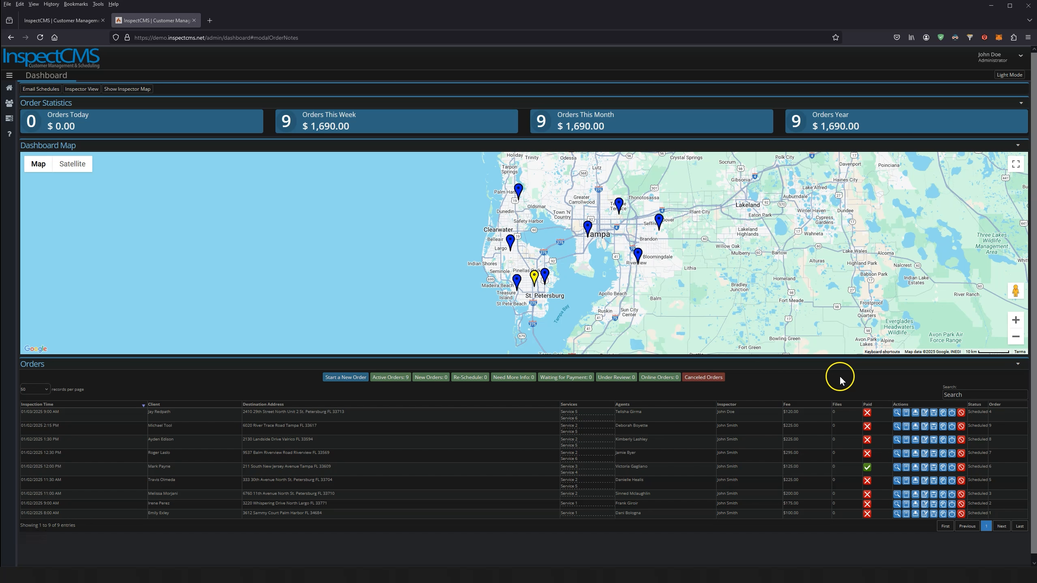
Upload the inspection form PDF to order 4's files and select it for sending
click(934, 413)
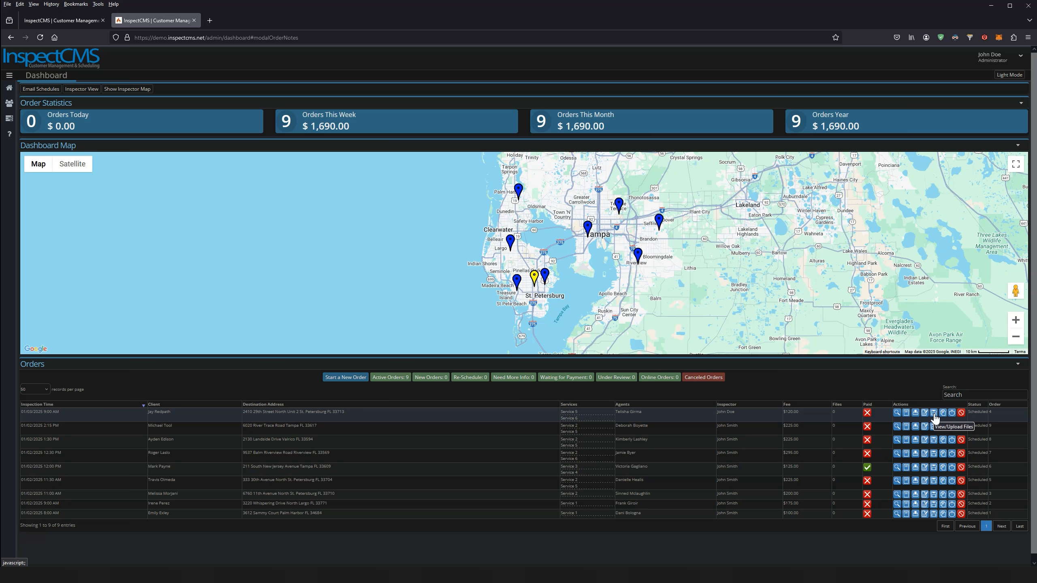
click(934, 415)
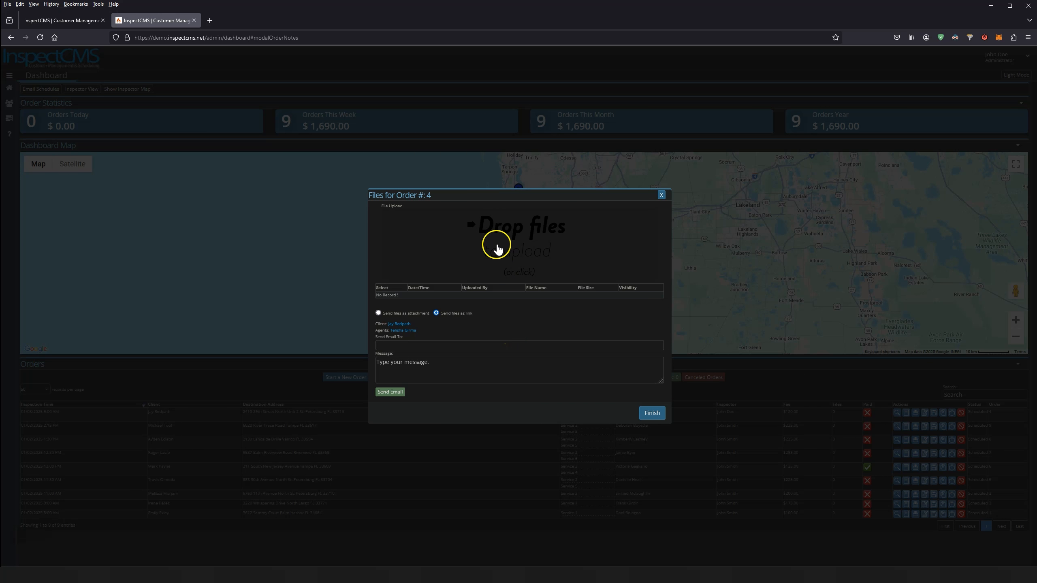
drag(450, 93, 516, 264)
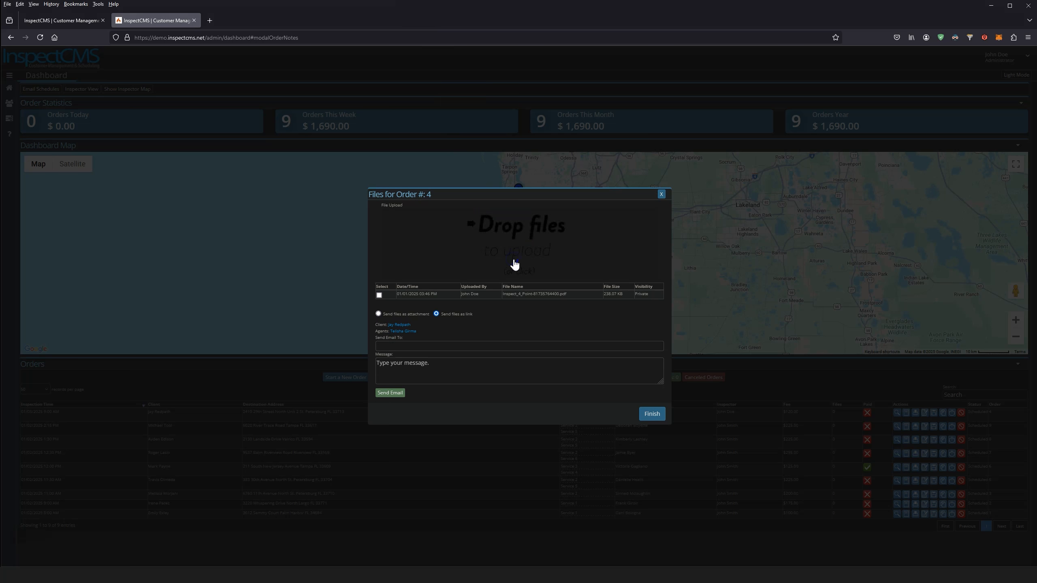
click(577, 251)
click(378, 294)
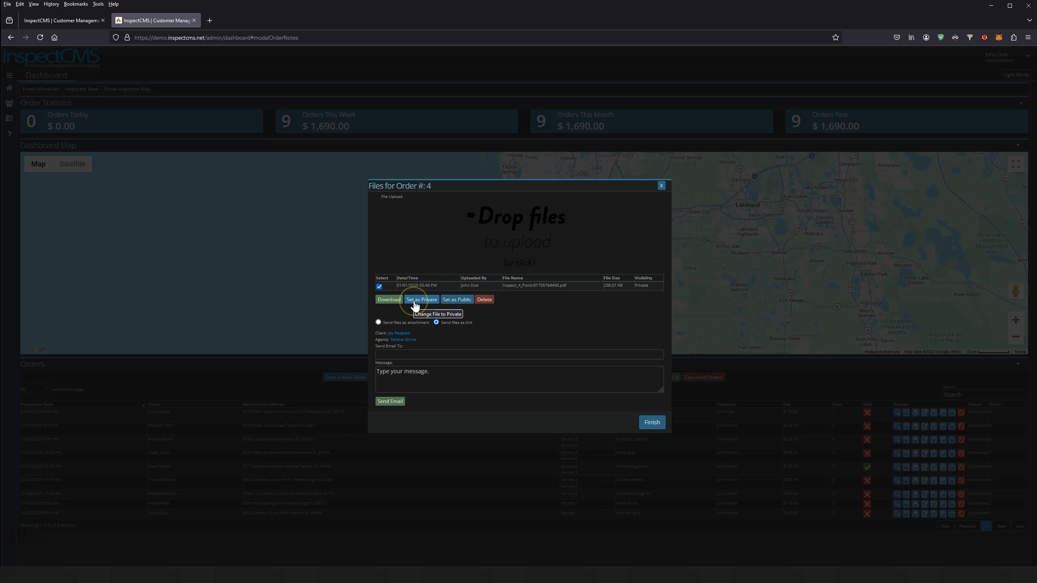
click(398, 285)
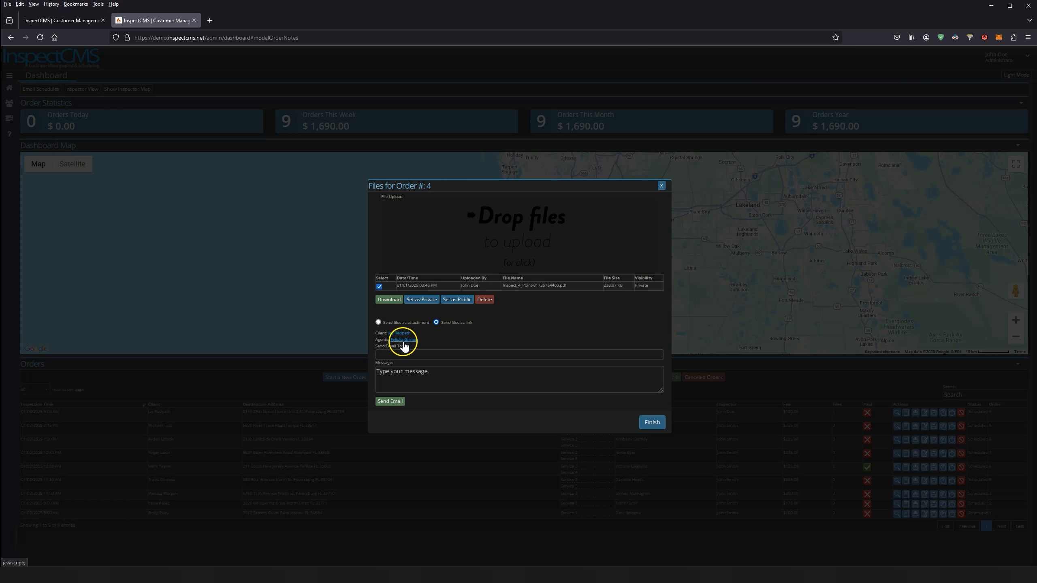
Email the Inspect_4_Point PDF link to the recipient with a short message
click(410, 353)
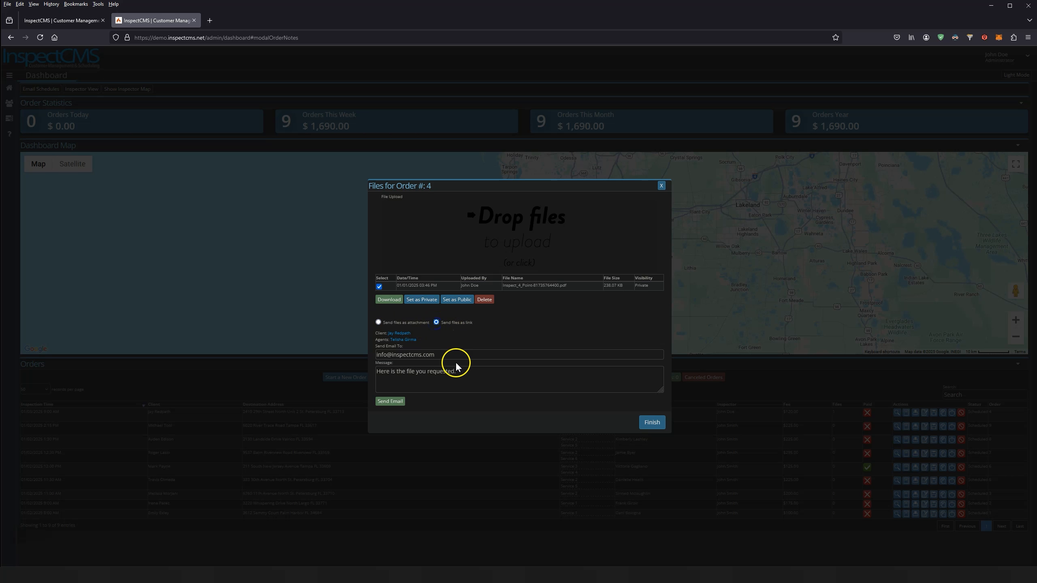
click(385, 402)
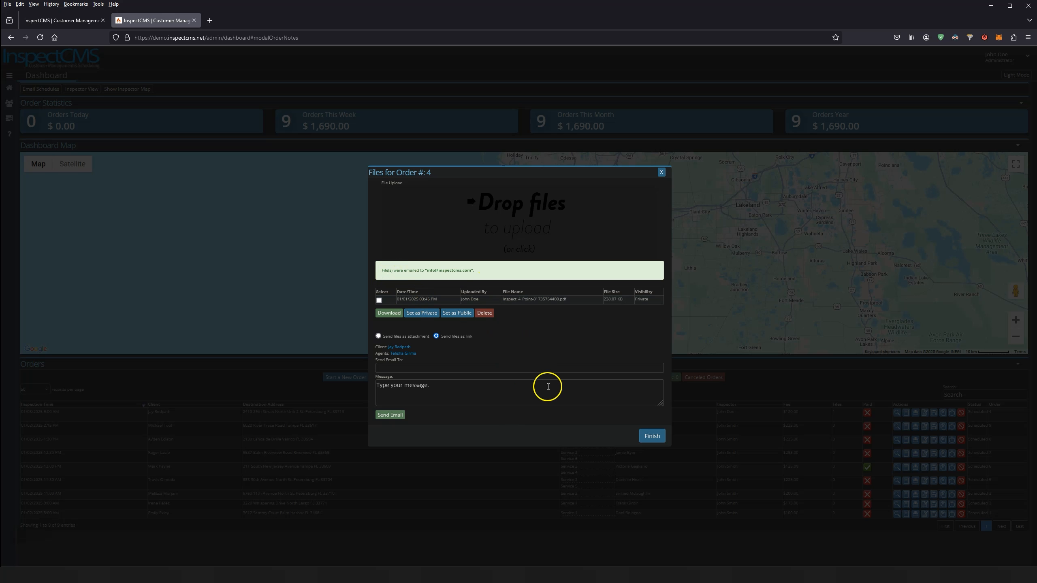
click(652, 436)
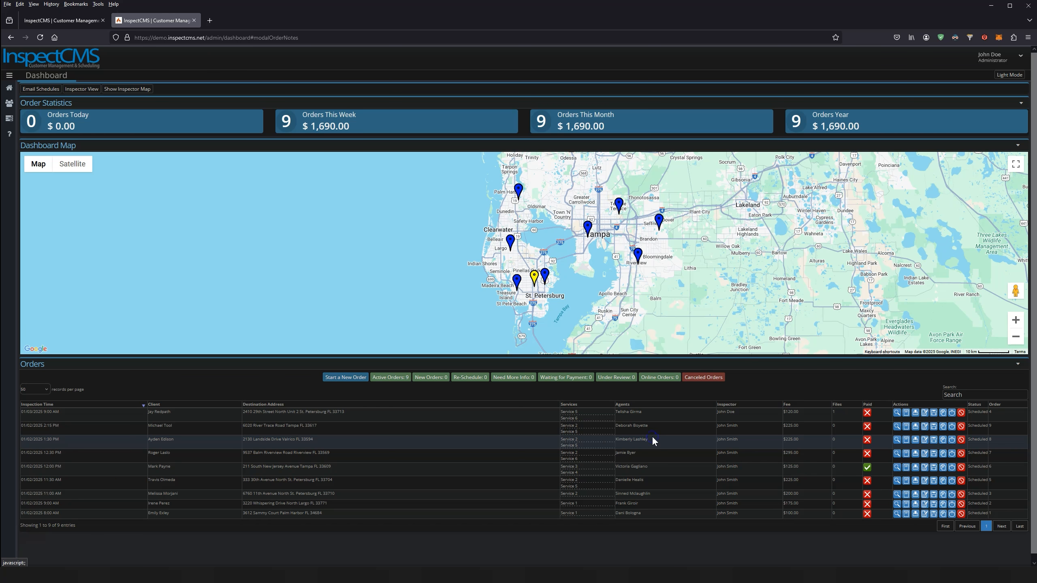
Check order 4's notes for the logged emailed-files entry, then bring up the received email
click(925, 414)
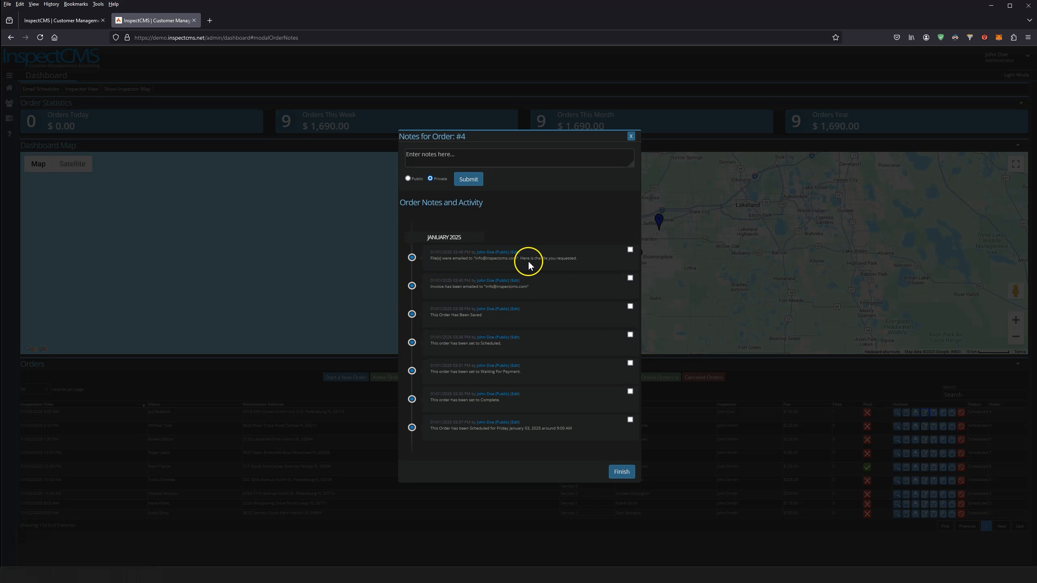
drag(531, 260, 582, 261)
click(582, 262)
click(454, 575)
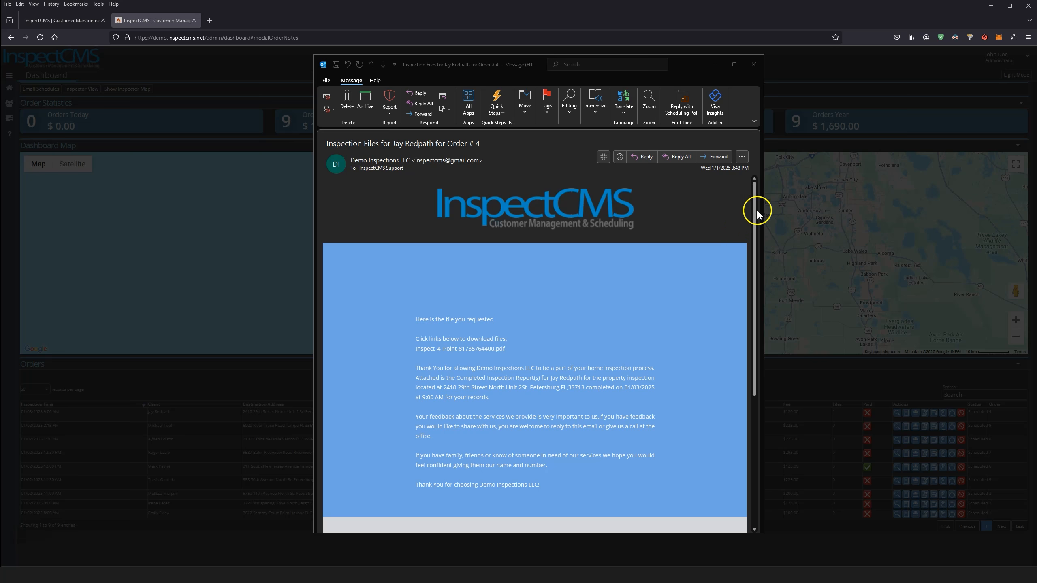
Follow the Inspect_4_Point PDF download link in the order 4 inspection-files email
drag(754, 215, 755, 214)
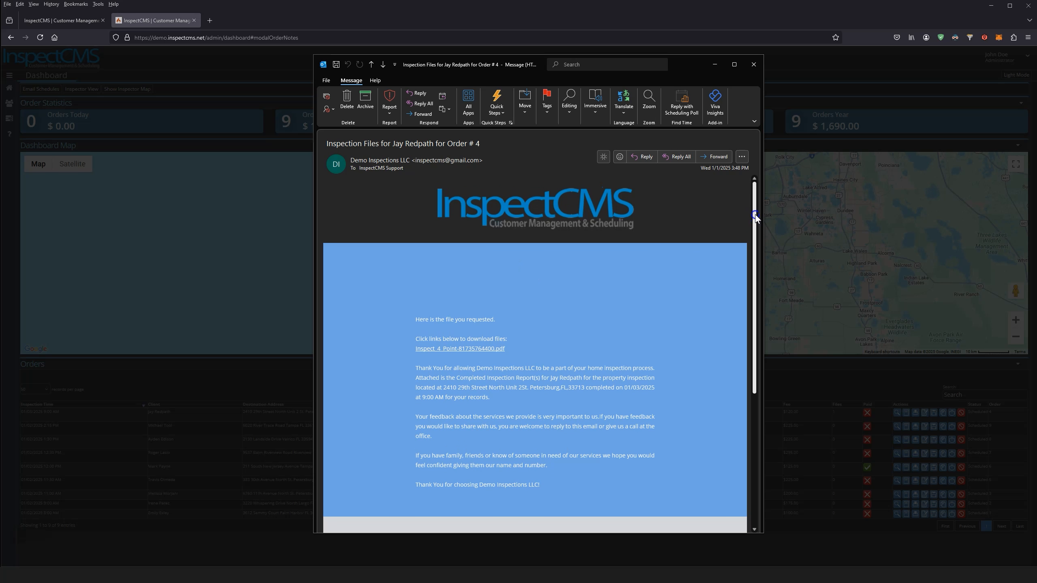
scroll(388, 262, down, 3)
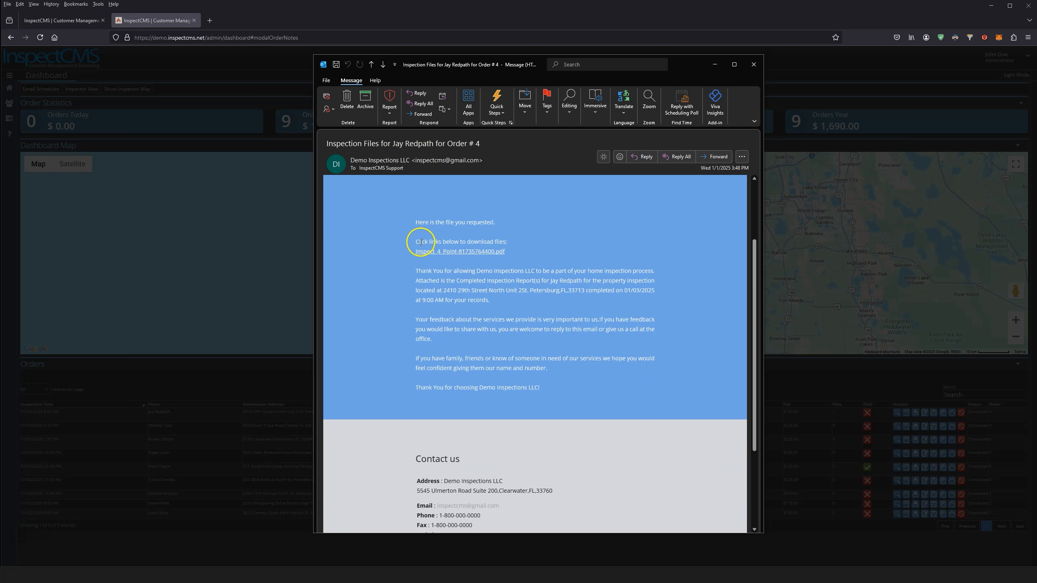
click(448, 252)
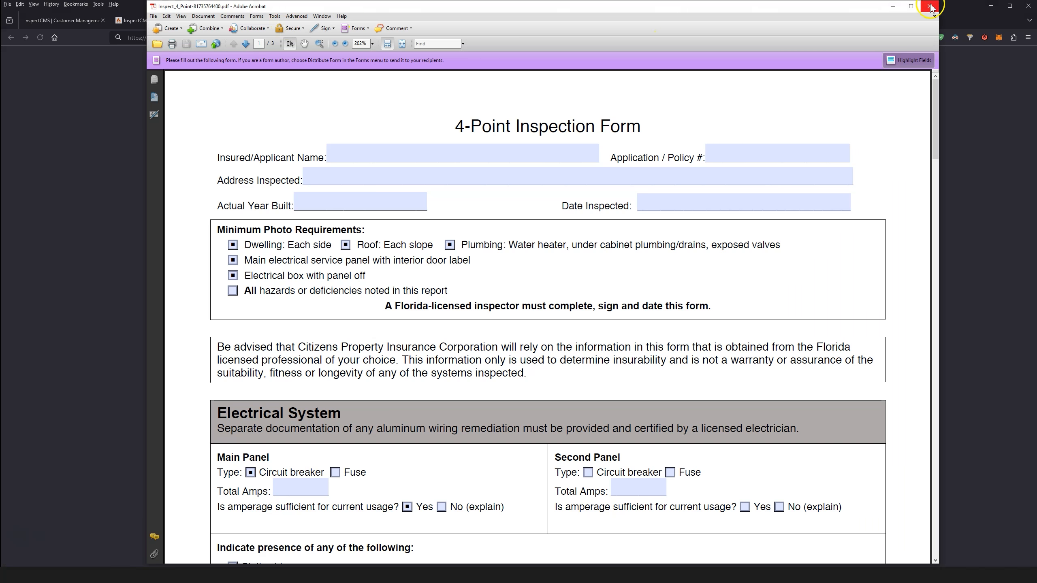
Close the downloaded 4-Point Inspection PDF viewer to get back to the dashboard
click(931, 8)
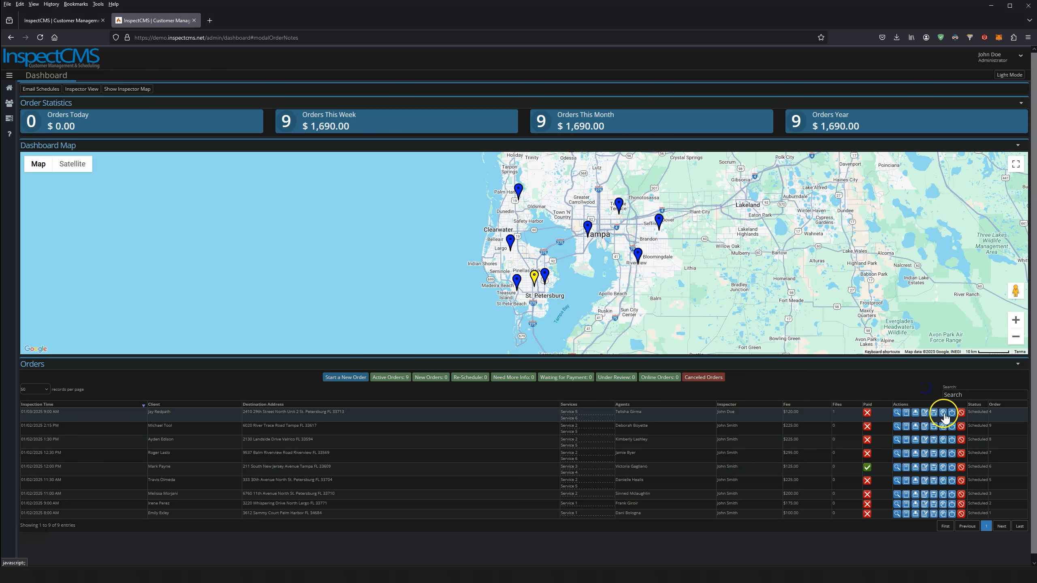
Duplicate the first order, check its Agent Info, Home Owner, Order Details and Review tabs, and save
click(944, 415)
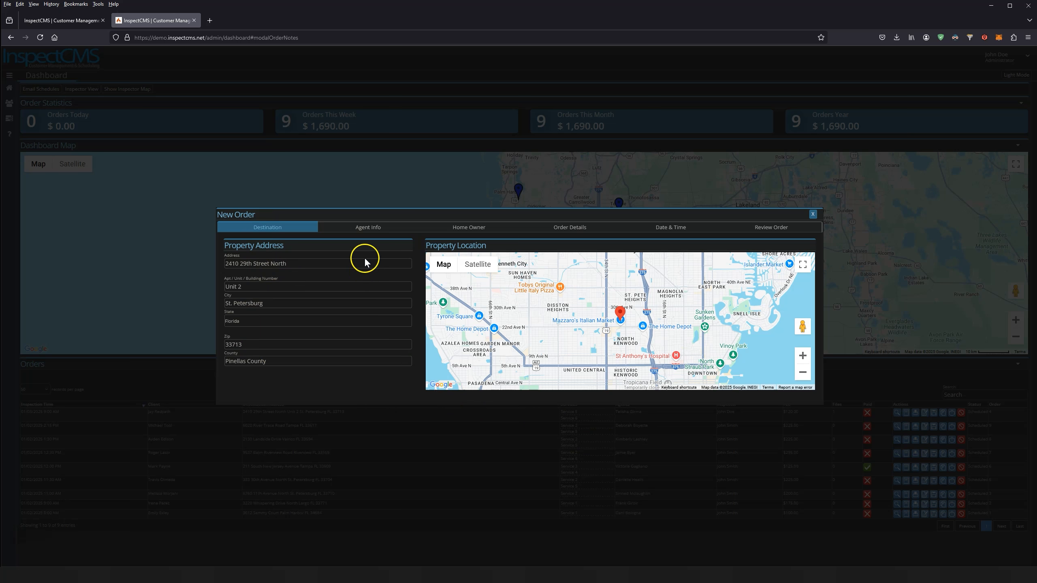
click(366, 232)
click(451, 276)
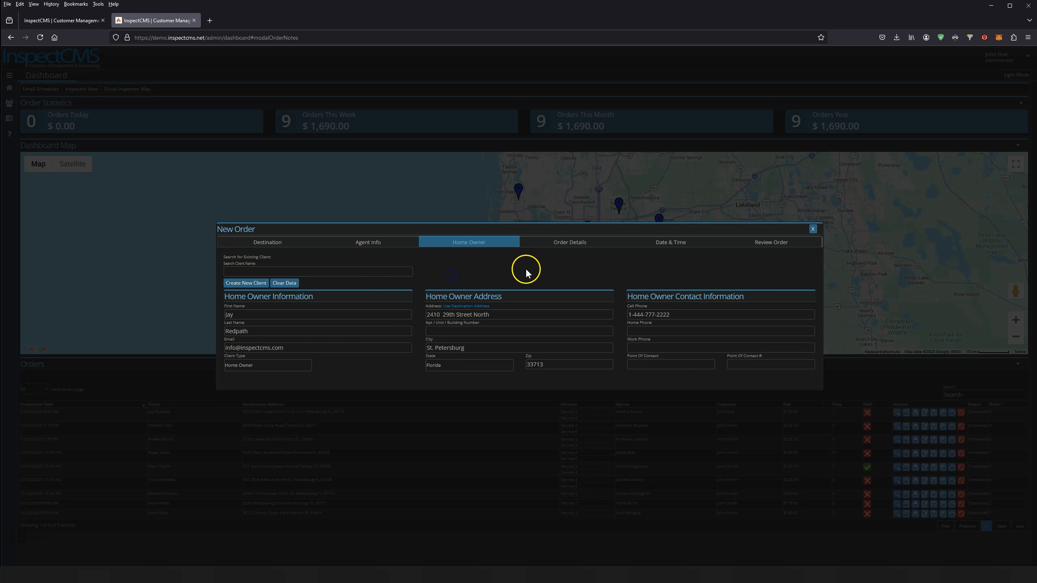
click(563, 244)
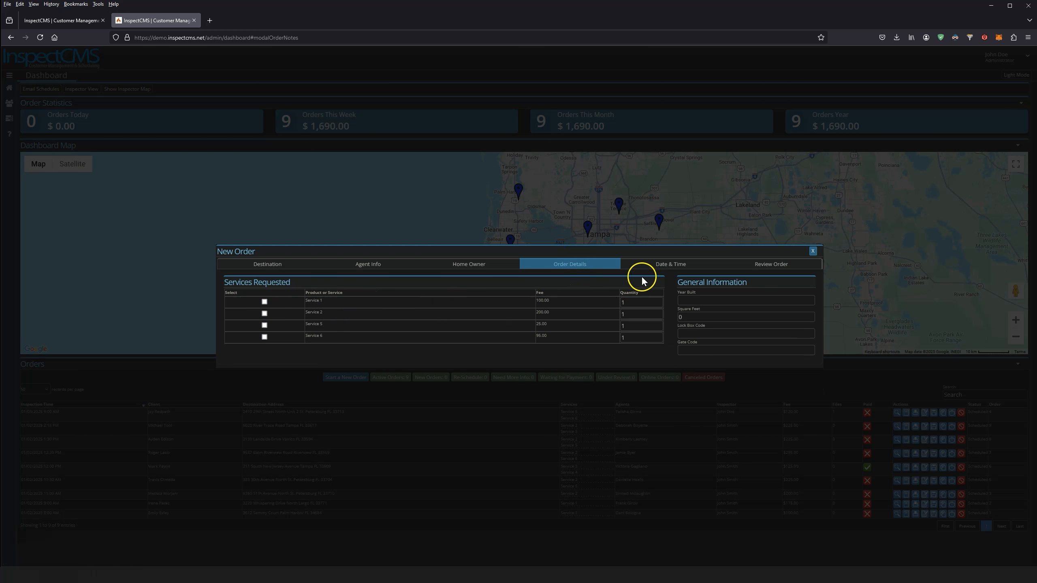
click(756, 265)
click(712, 380)
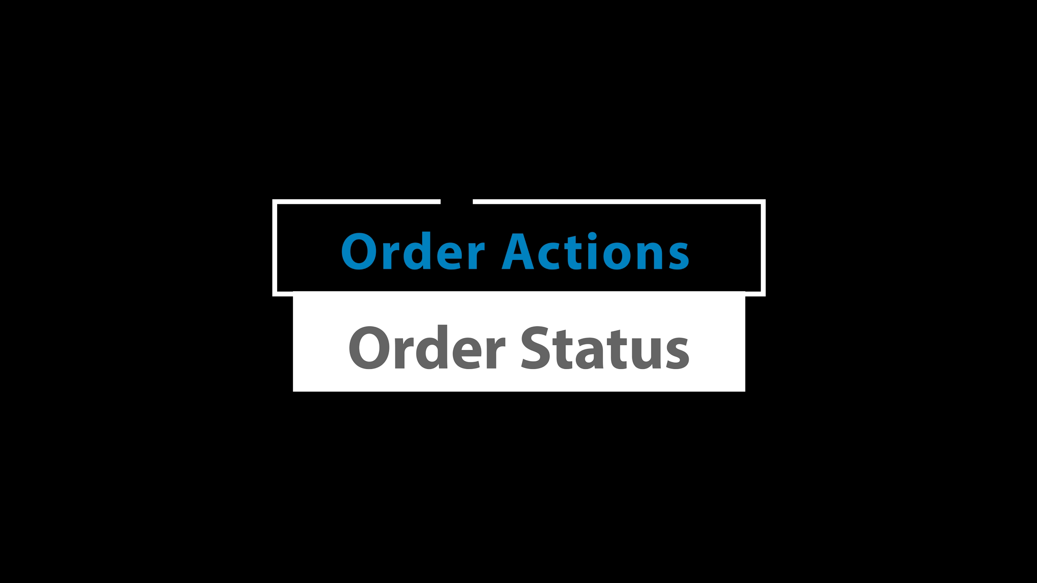
Change order 4's status to Silent Cancel
click(900, 413)
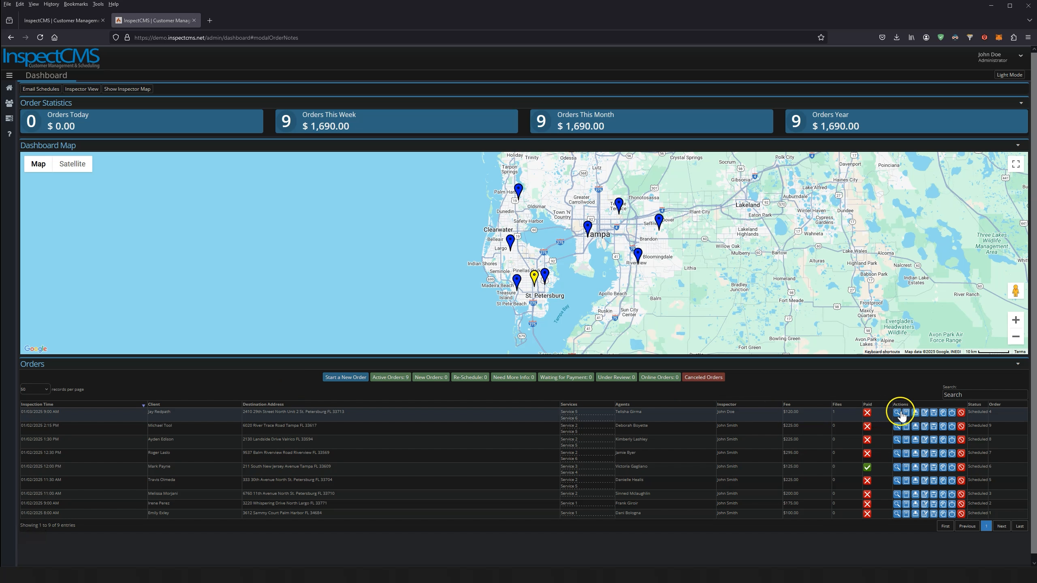
click(952, 414)
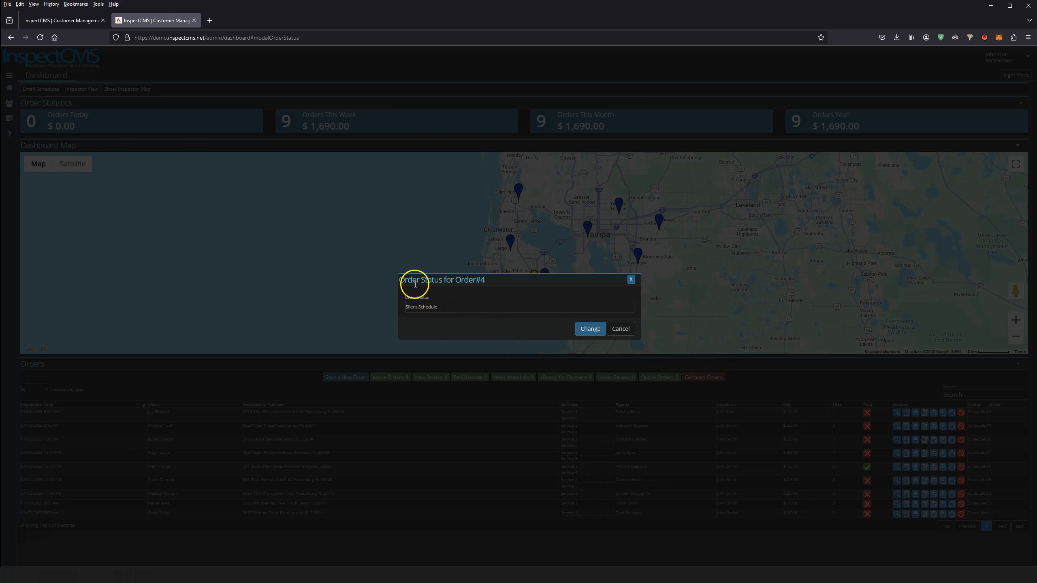
click(445, 307)
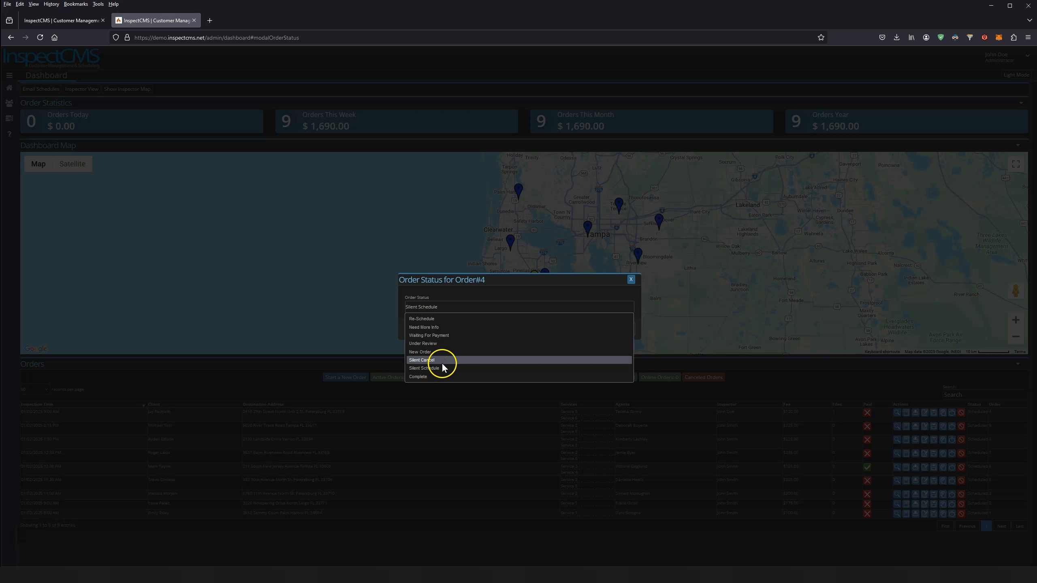
click(431, 361)
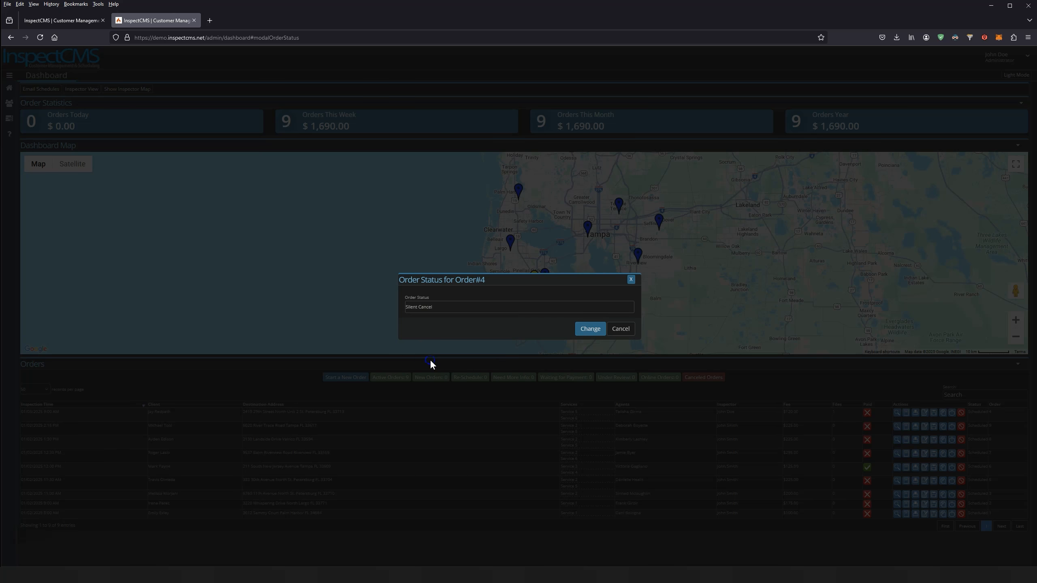
click(597, 329)
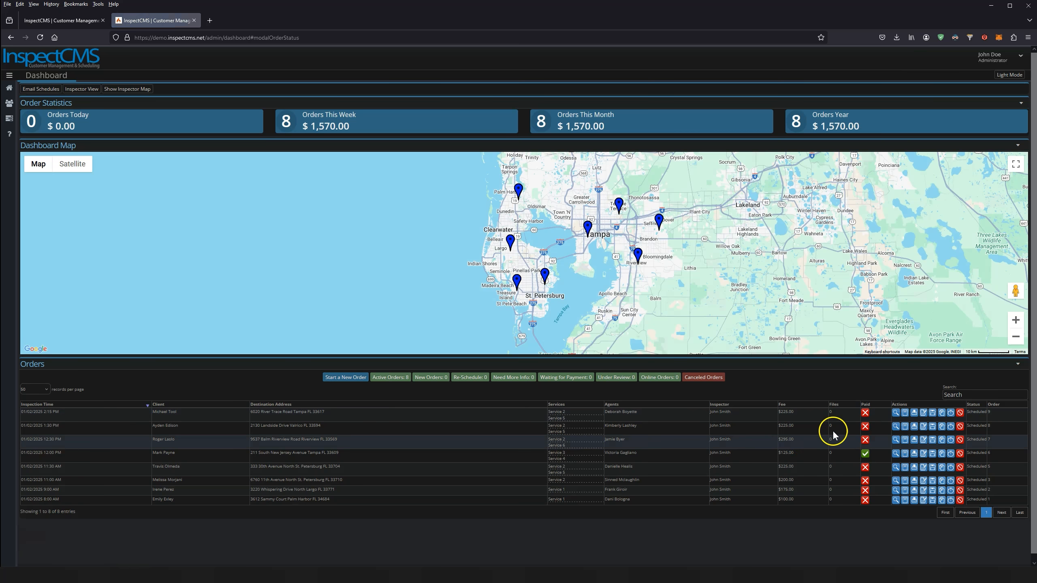
Set order 9's status to Need More Info and filter the list to orders needing more info
click(951, 412)
click(437, 307)
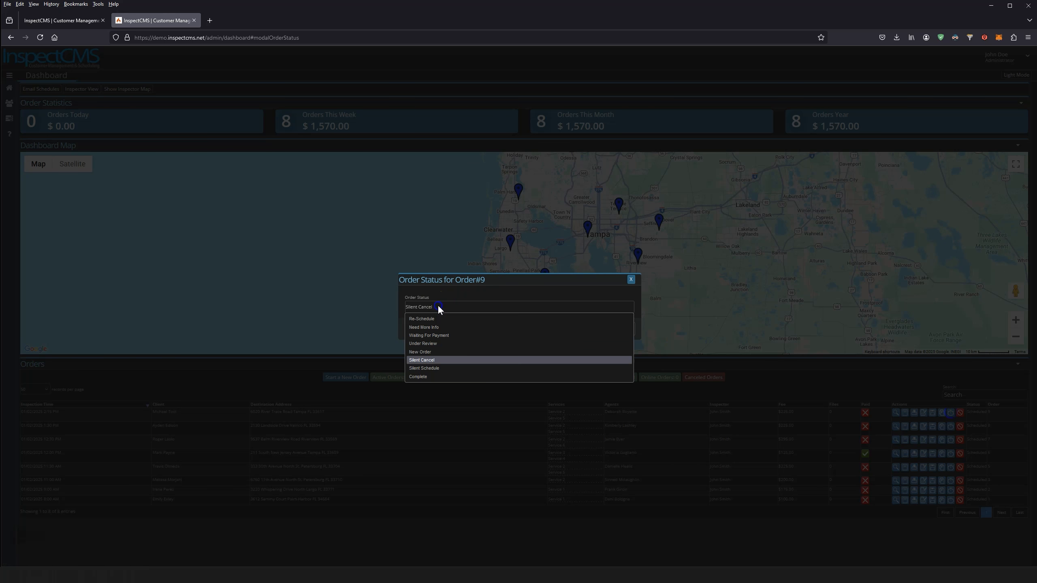
click(443, 328)
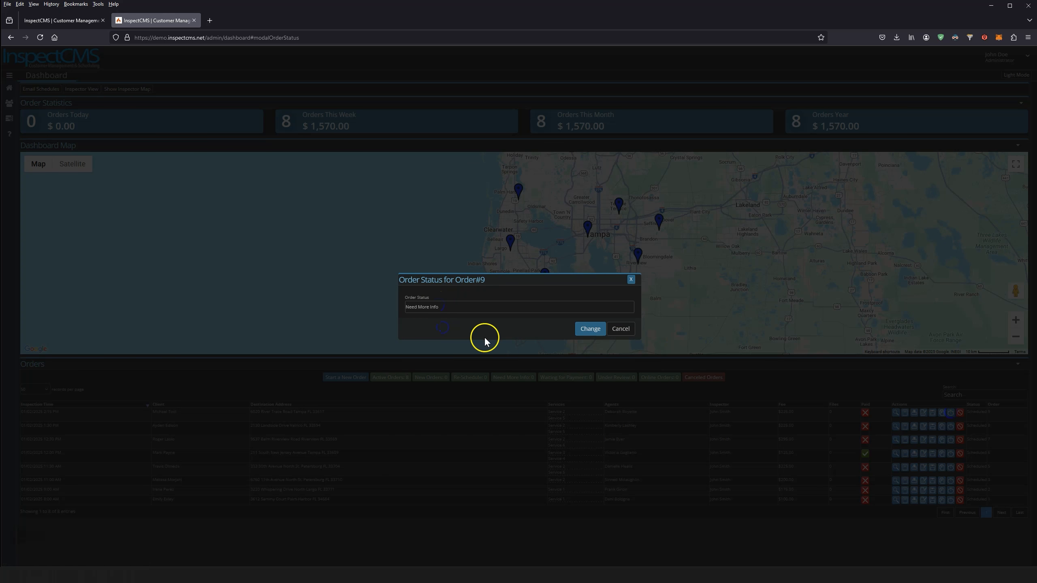
click(590, 329)
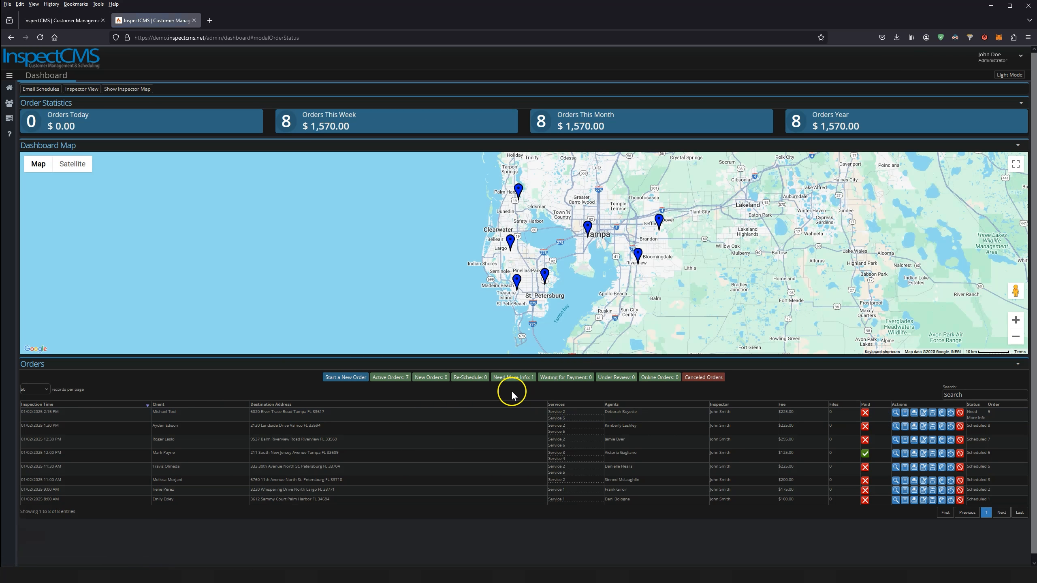
click(507, 382)
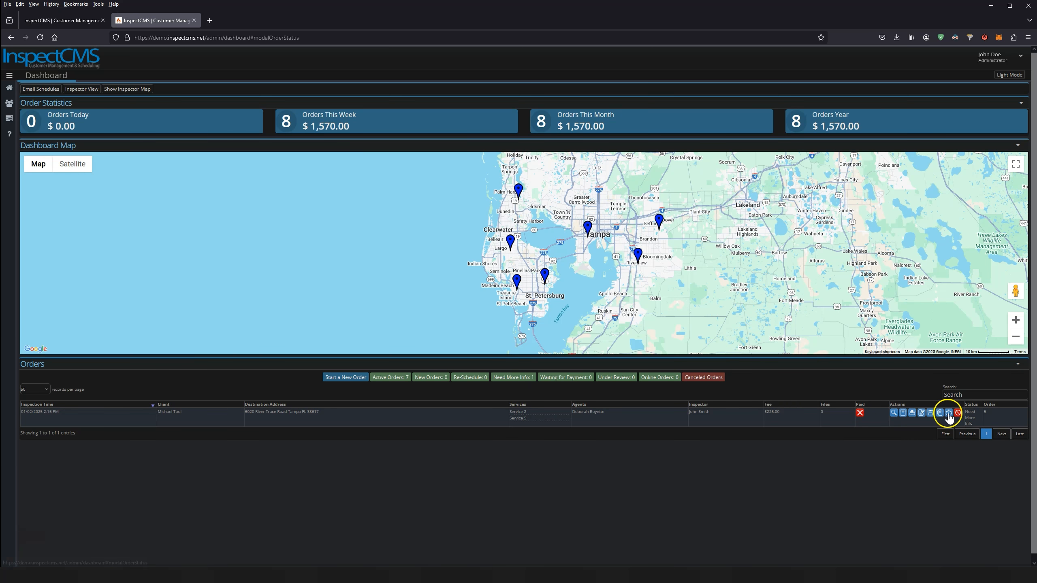
click(948, 413)
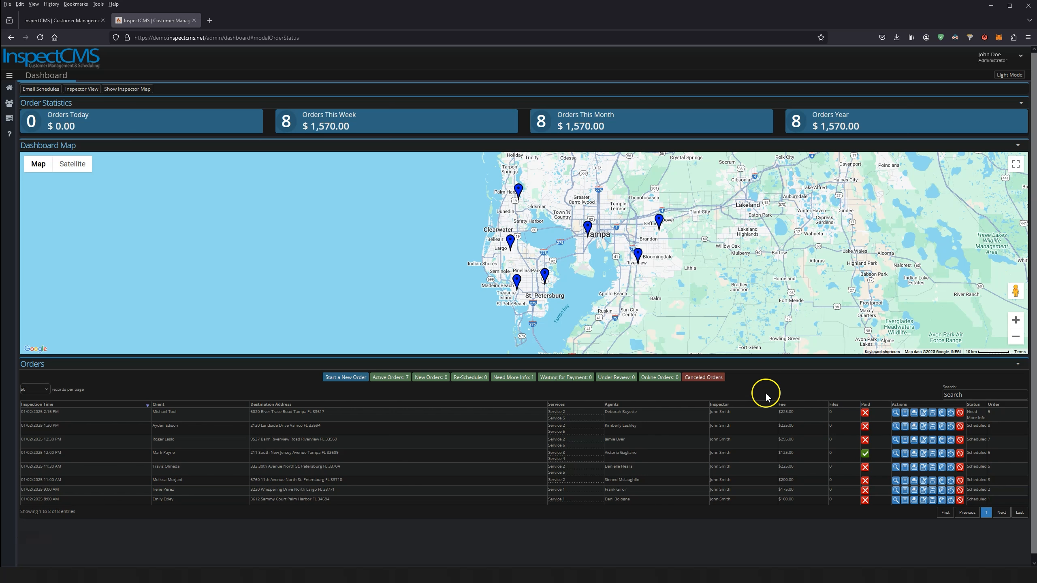
Cancel the first order, noting the customer can't make the appointment and will call to reschedule
click(961, 414)
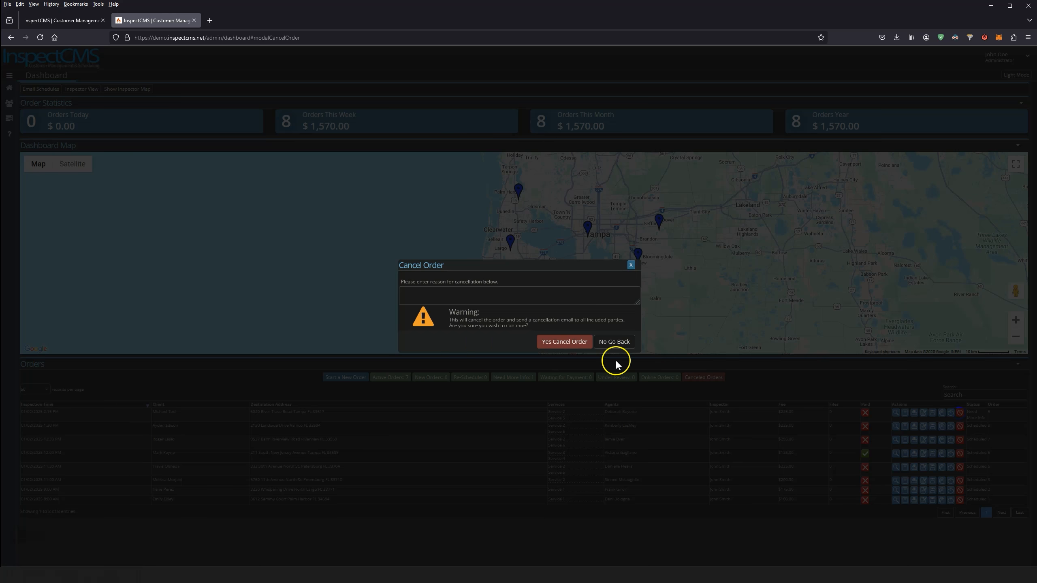
click(442, 294)
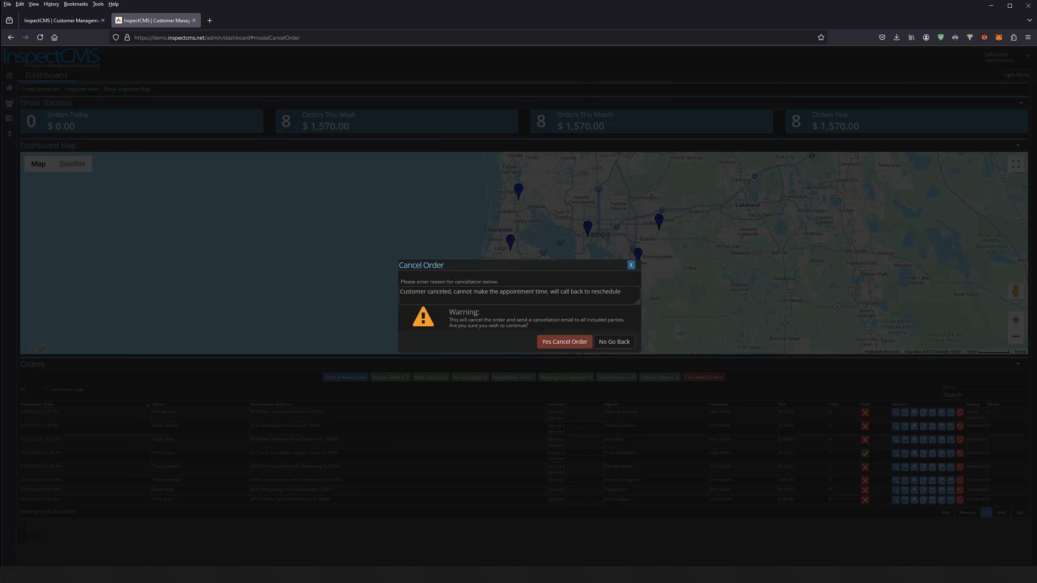
click(559, 347)
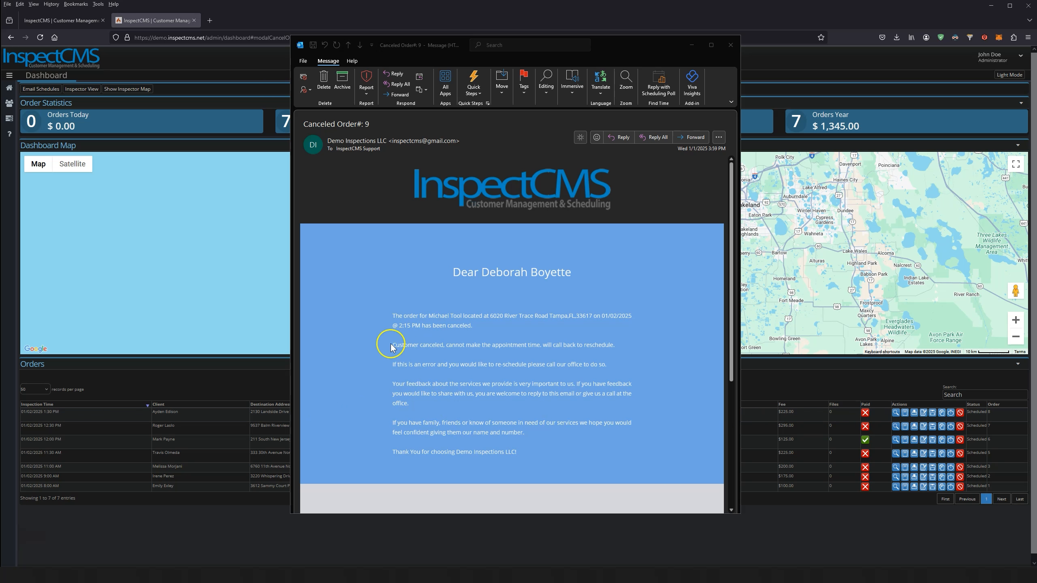
Select the cancellation email's body and reason line to confirm the customer's reason appears
triple_click(442, 345)
drag(392, 345, 595, 351)
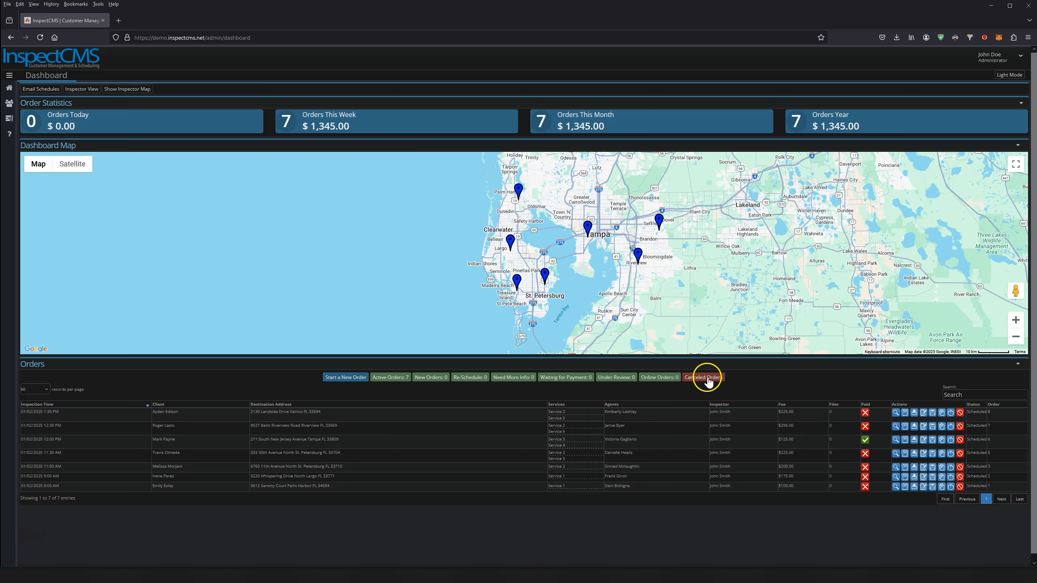
From Canceled Orders, set the order's status to Silent Schedule, then return to Active Orders
click(709, 379)
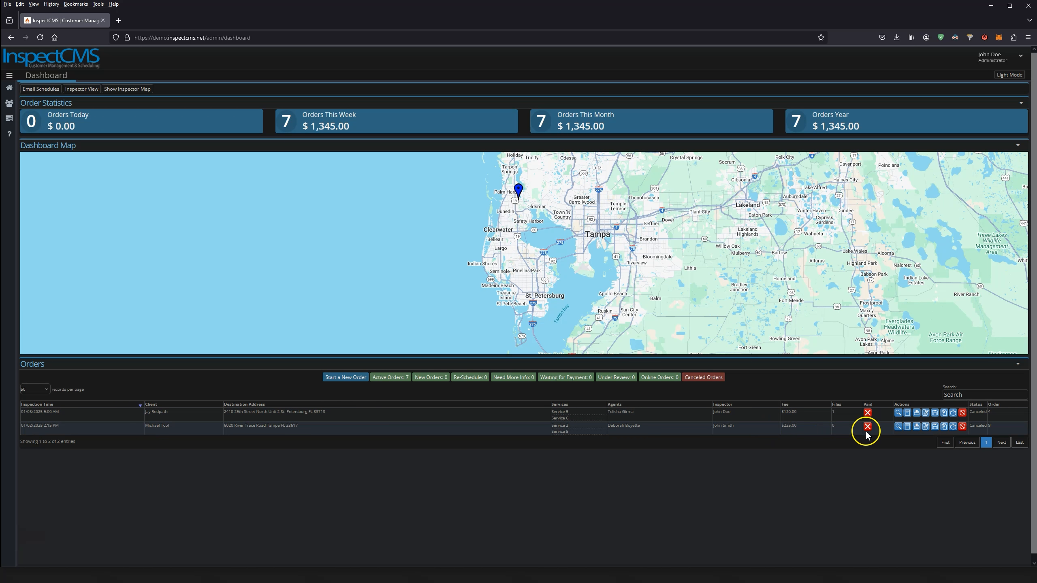
click(953, 426)
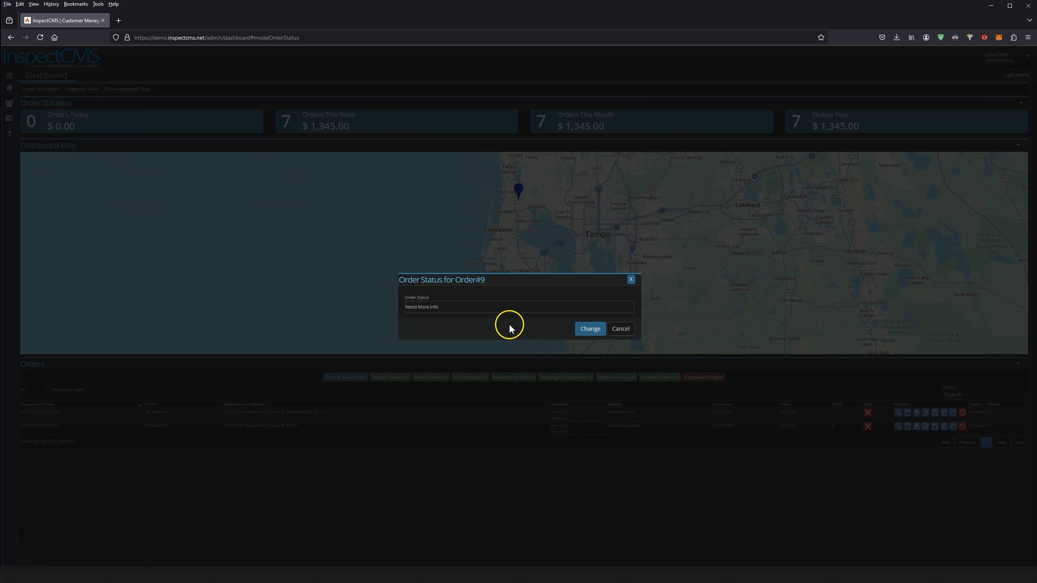
click(467, 307)
click(461, 326)
click(577, 329)
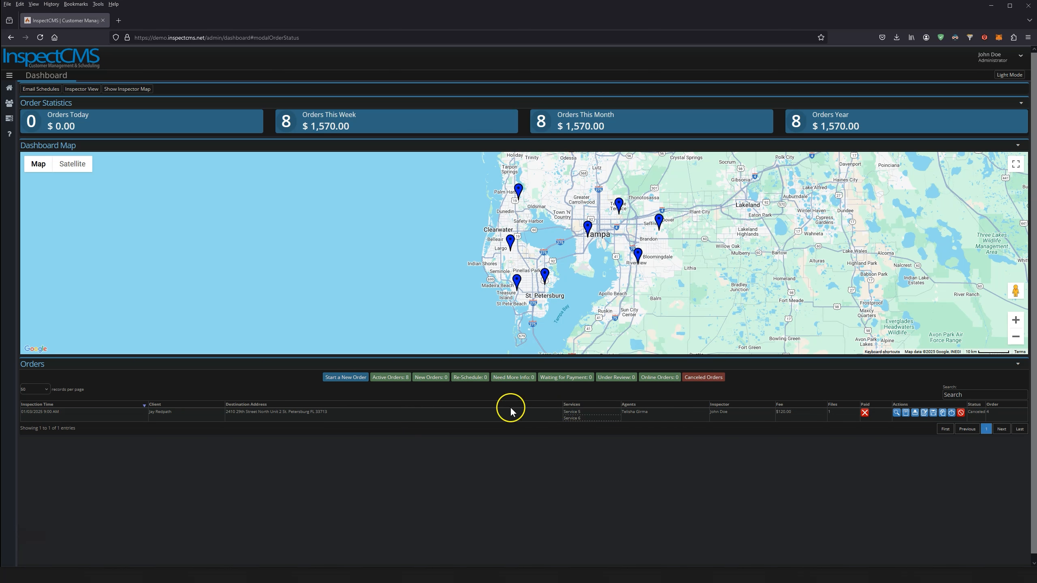
click(395, 377)
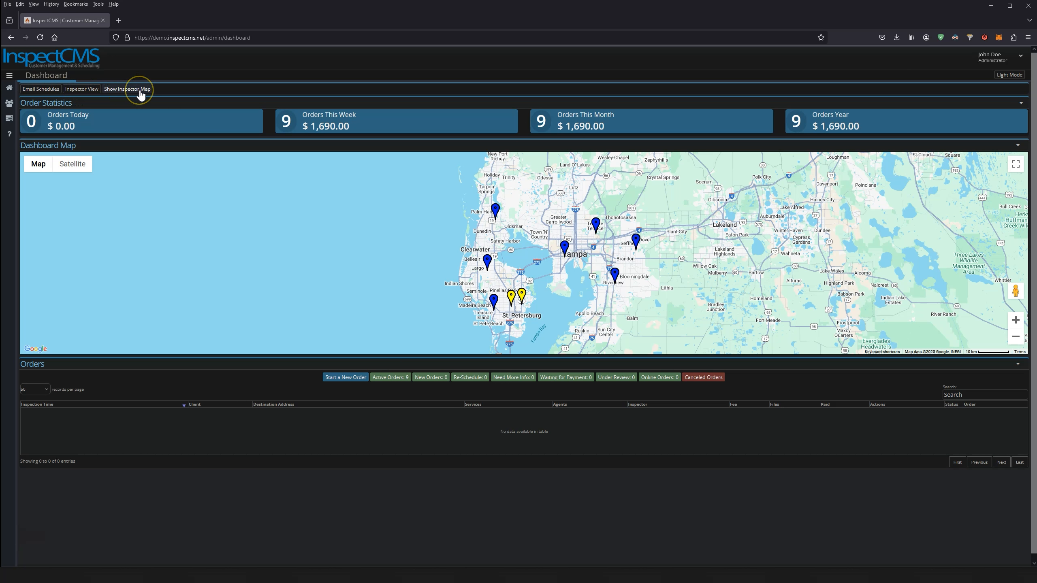
Send the second inspector's daily schedule for January 2, 2025 and close the schedule dialog
click(37, 90)
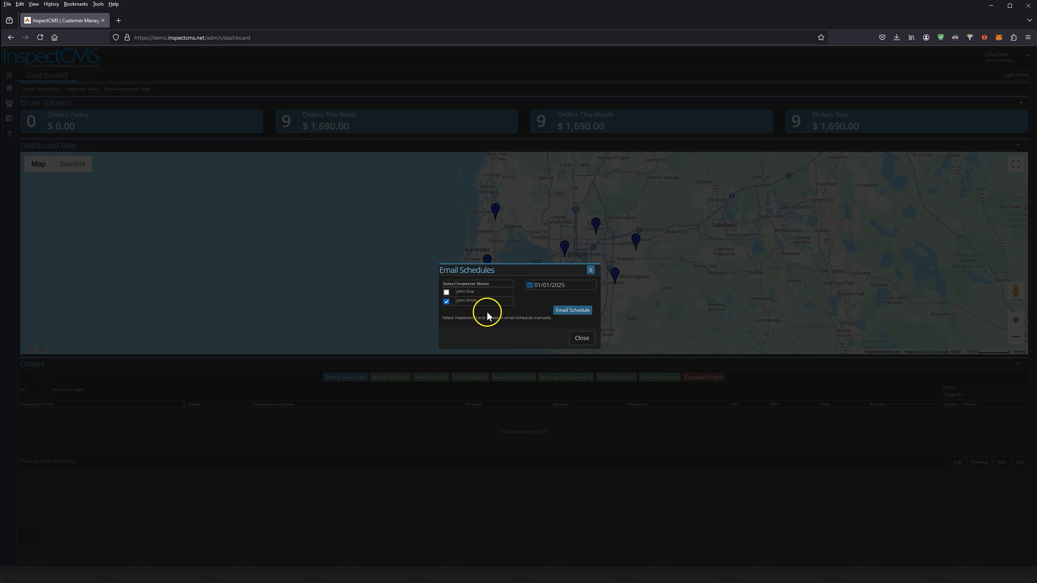
click(556, 285)
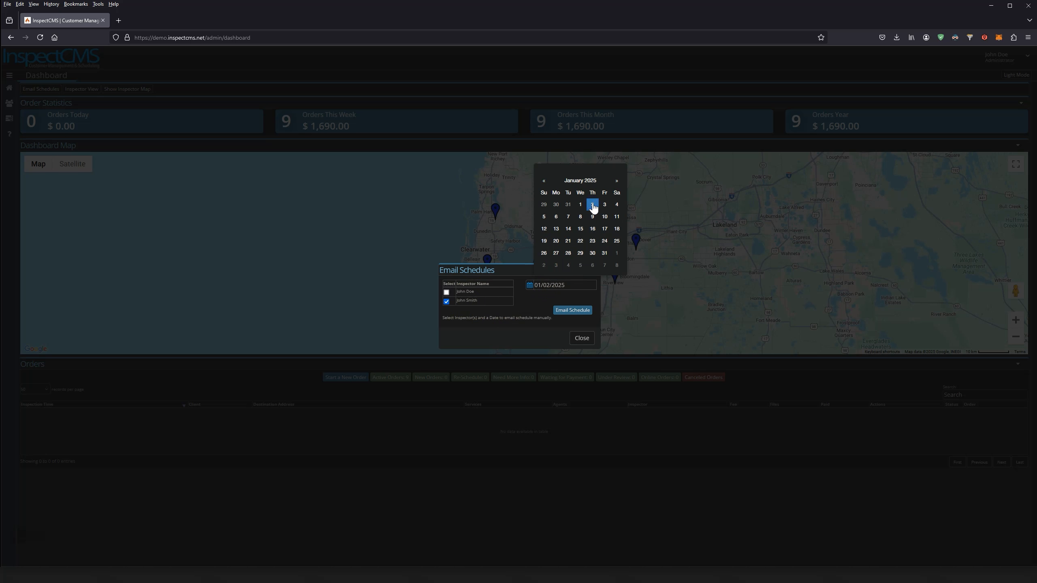
click(517, 277)
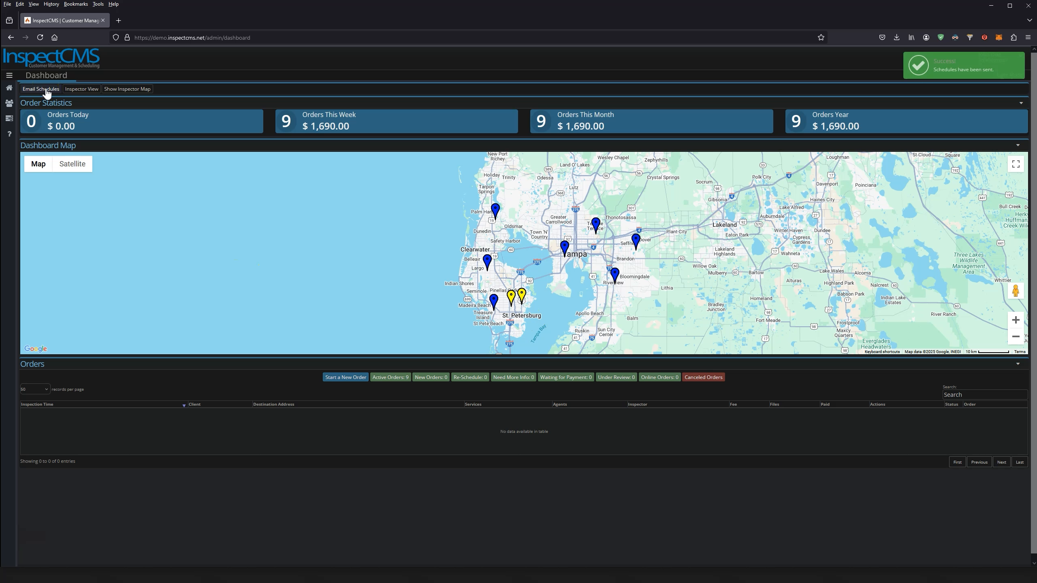
click(46, 92)
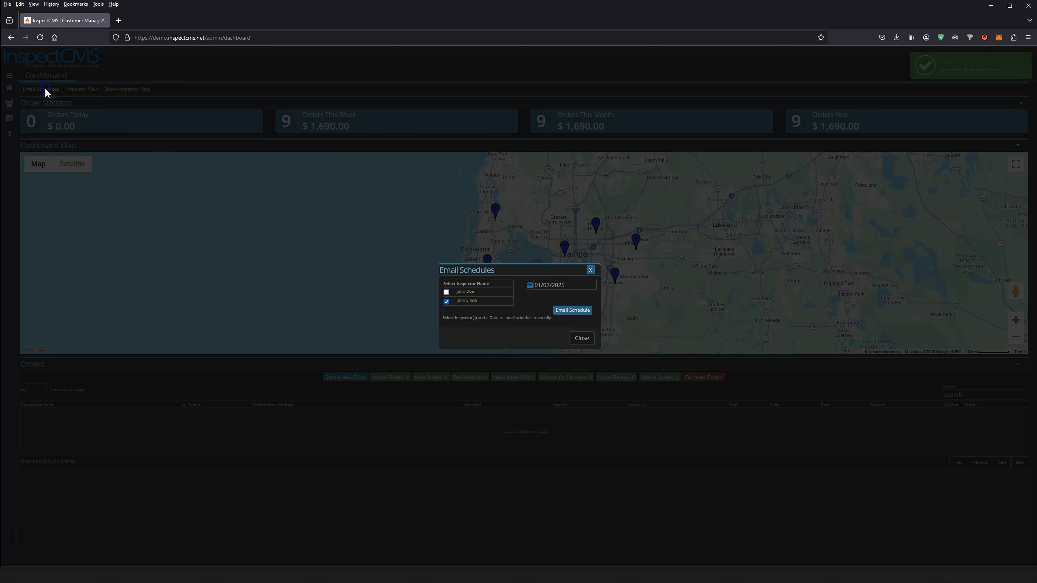
click(590, 271)
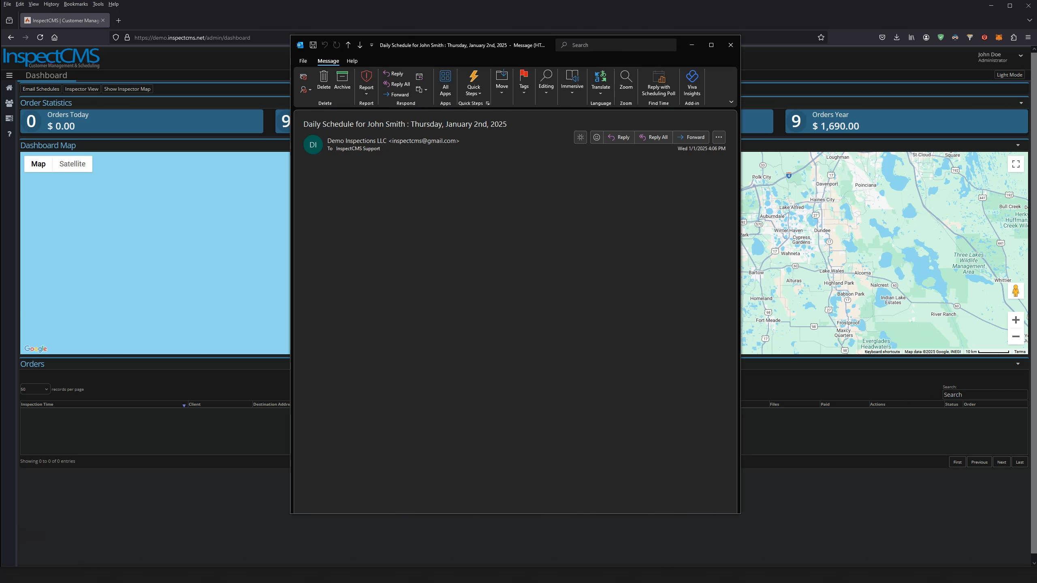
mouse_move(503, 47)
mouse_down()
mouse_move(499, 90)
mouse_move(495, 65)
mouse_up()
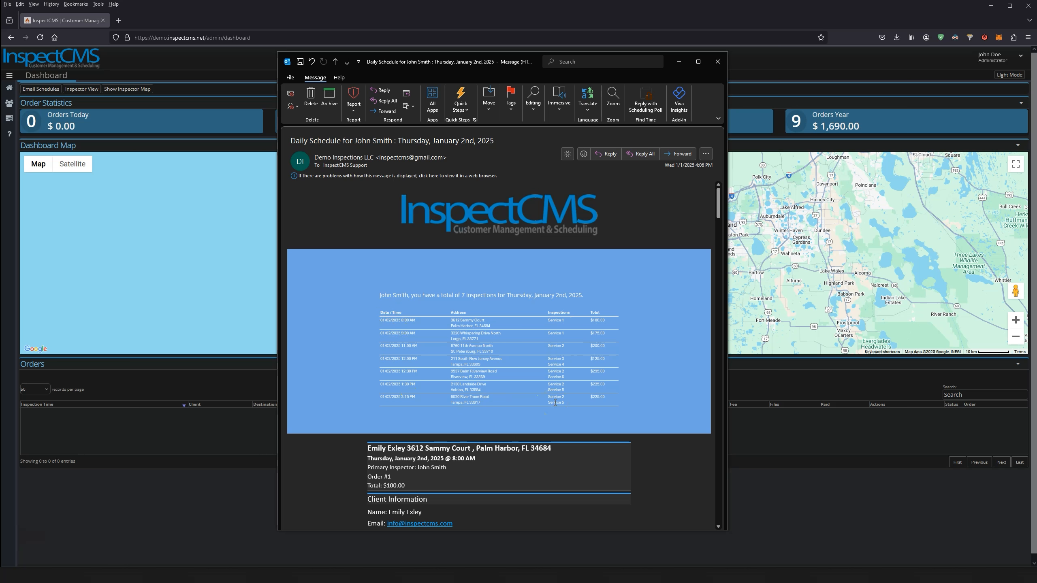
scroll(610, 387, down, 5)
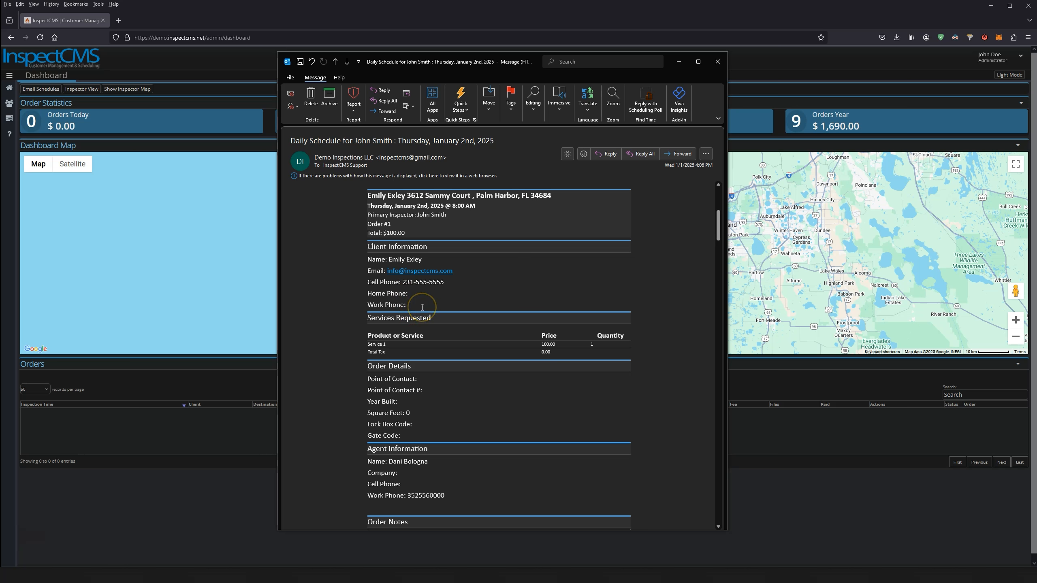
scroll(423, 307, down, 1)
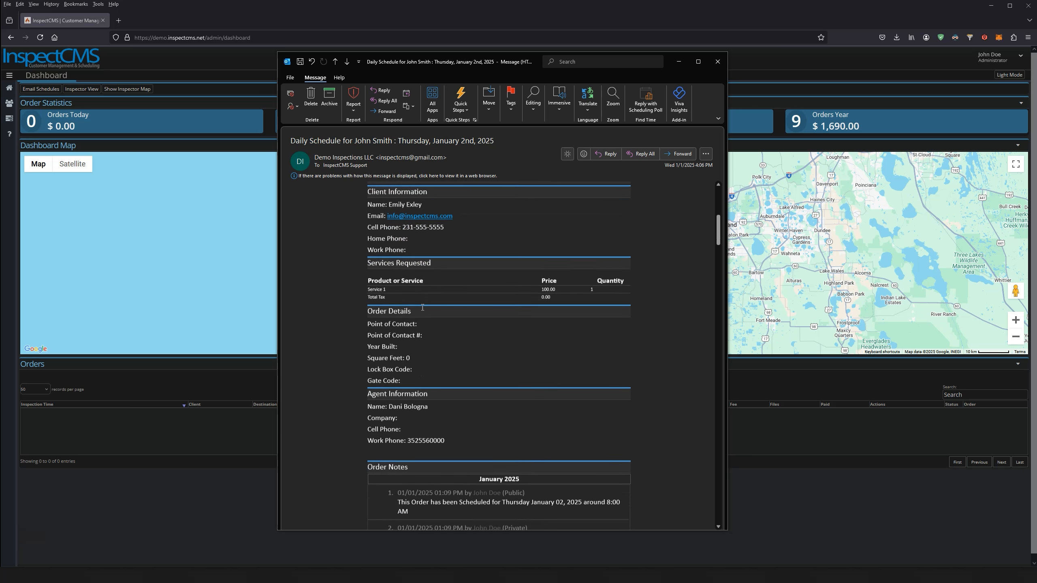
scroll(421, 323, down, 3)
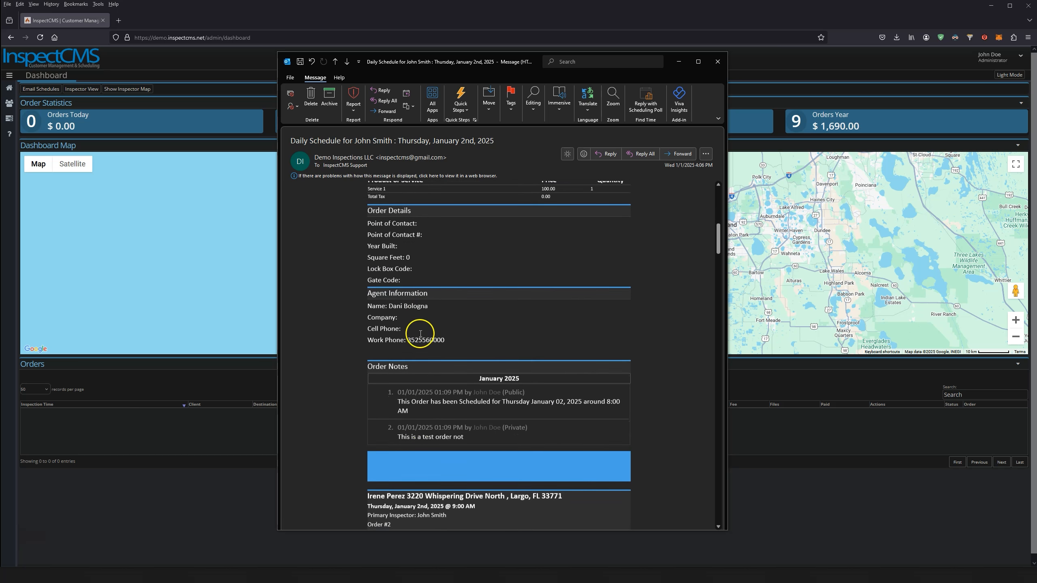
scroll(426, 403, down, 5)
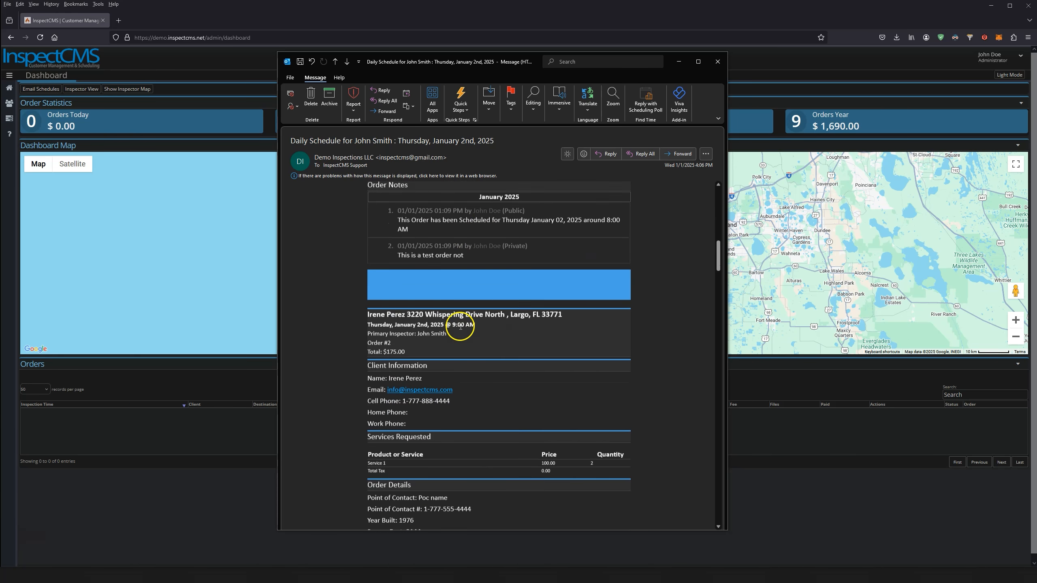
scroll(460, 327, down, 4)
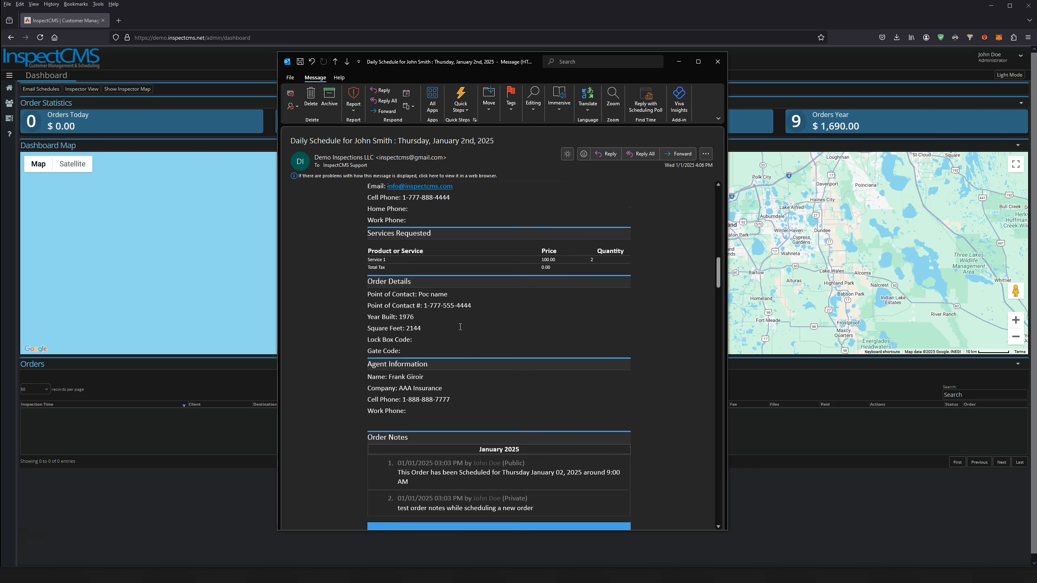
scroll(460, 327, down, 4)
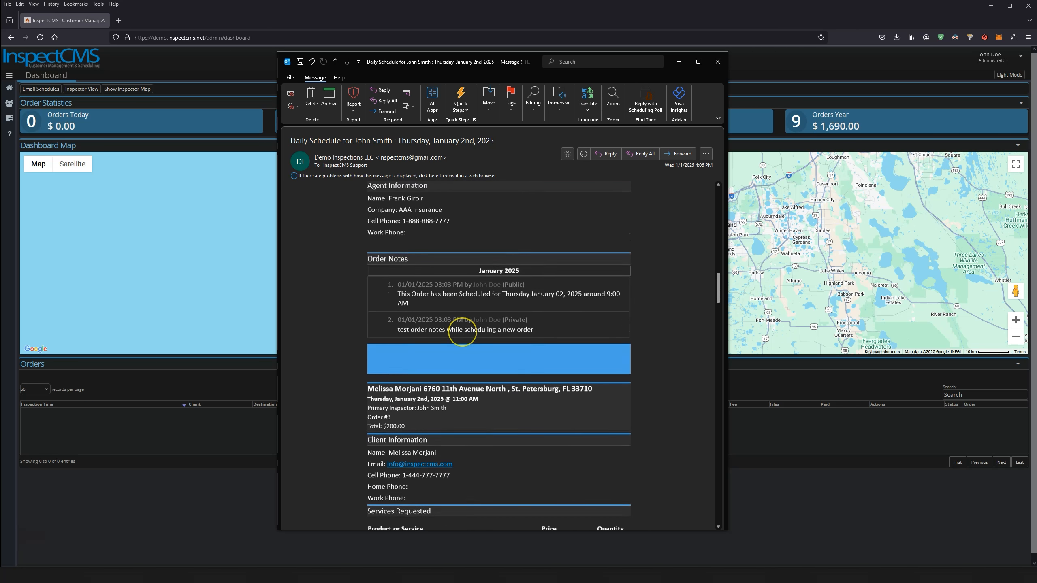
scroll(463, 332, down, 7)
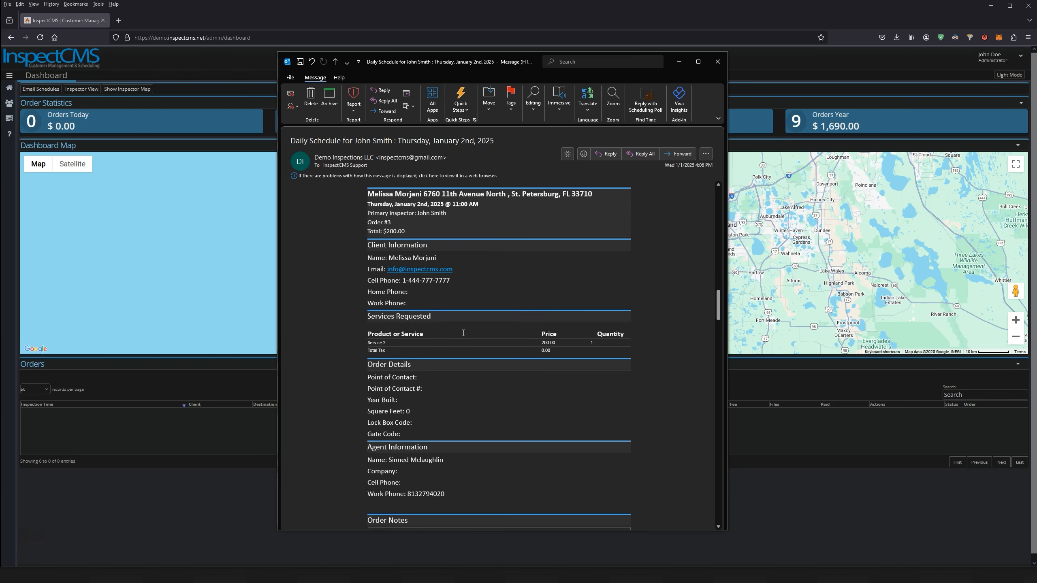
scroll(463, 332, down, 8)
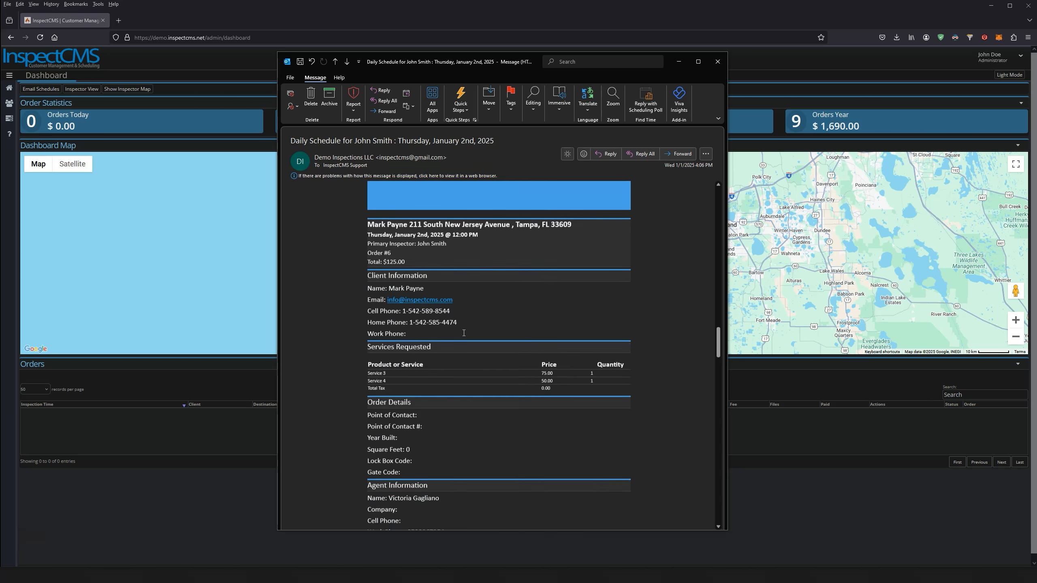
scroll(465, 334, down, 7)
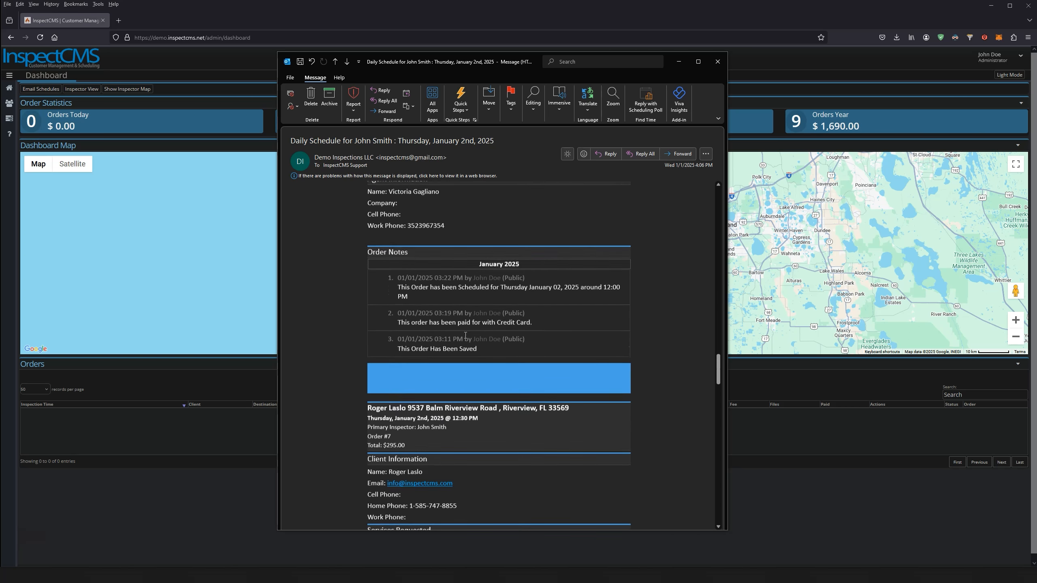
scroll(465, 335, down, 3)
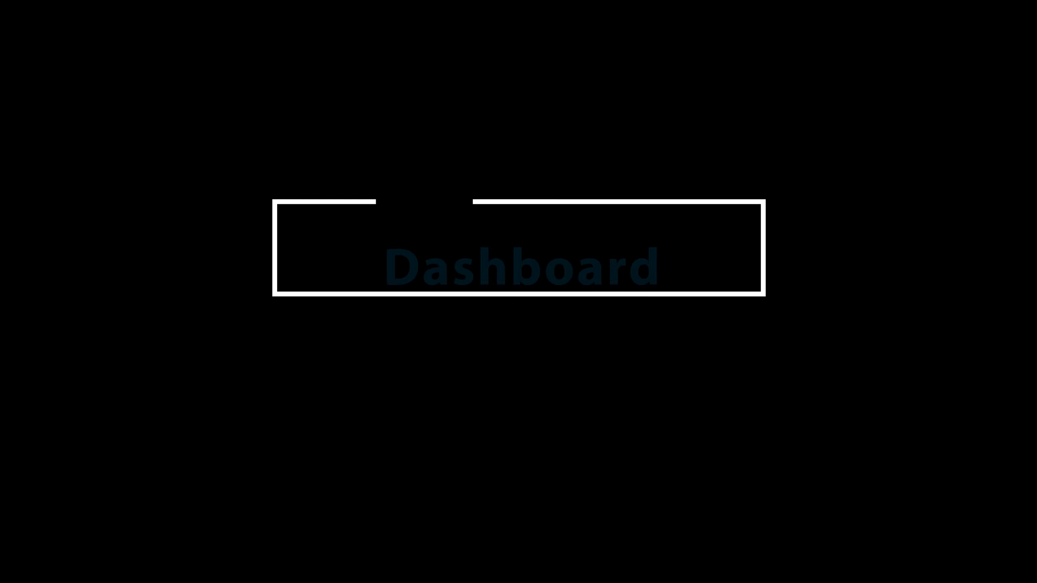
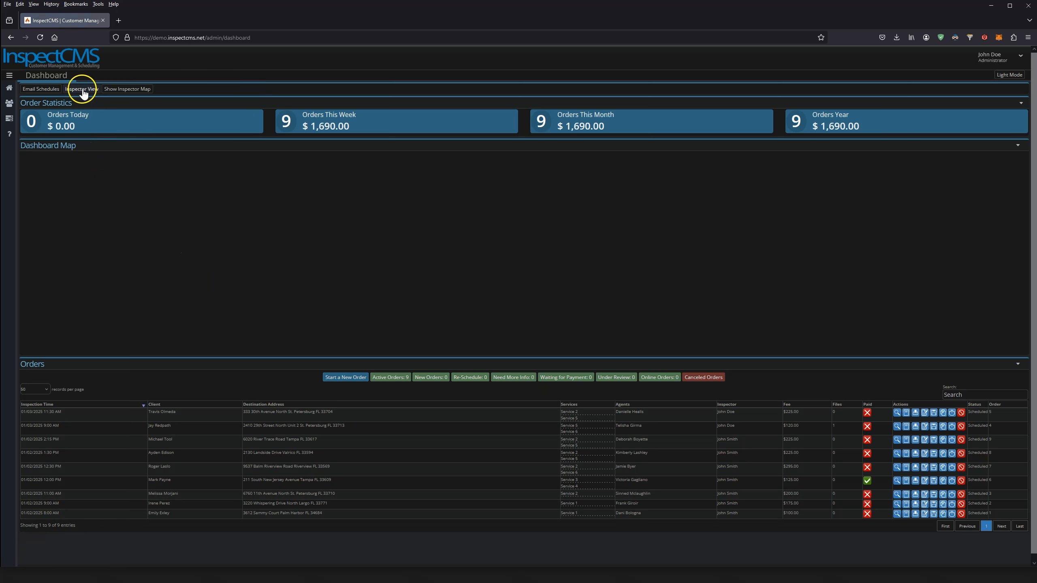
Switch to Inspector View and show the inspector route map for 01/01/2025
click(83, 92)
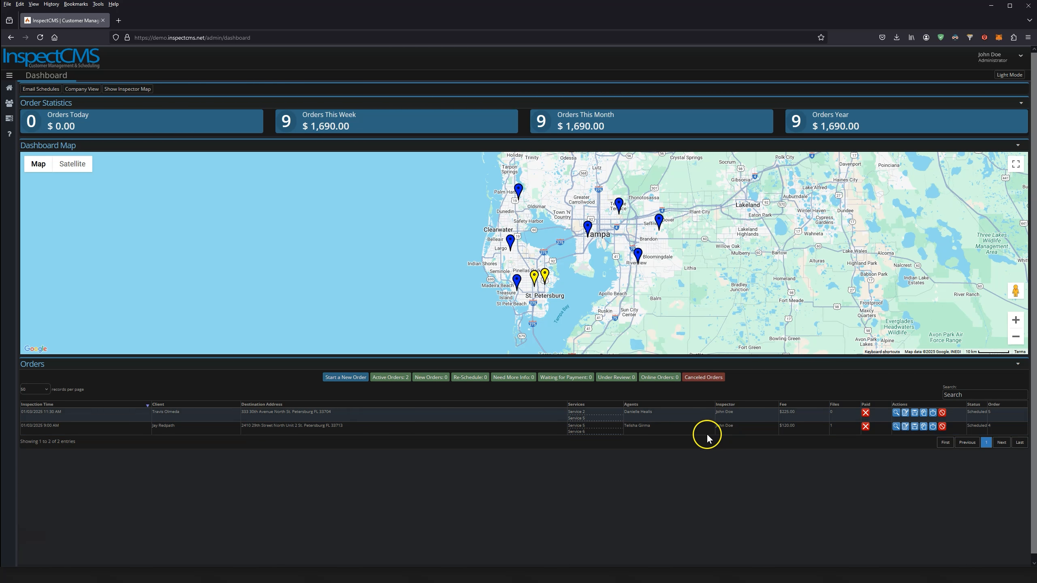
click(131, 91)
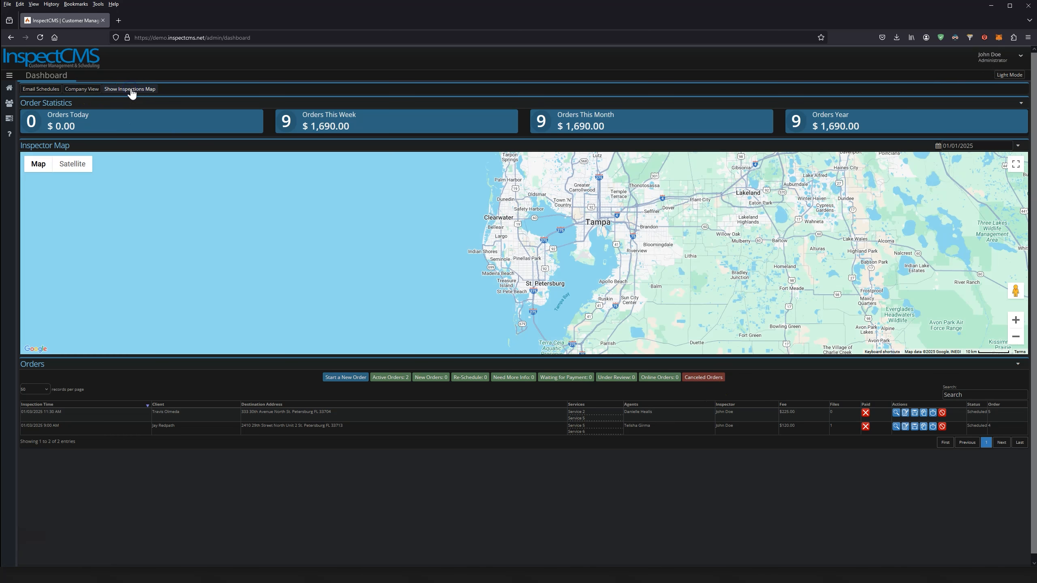
drag(564, 242, 532, 232)
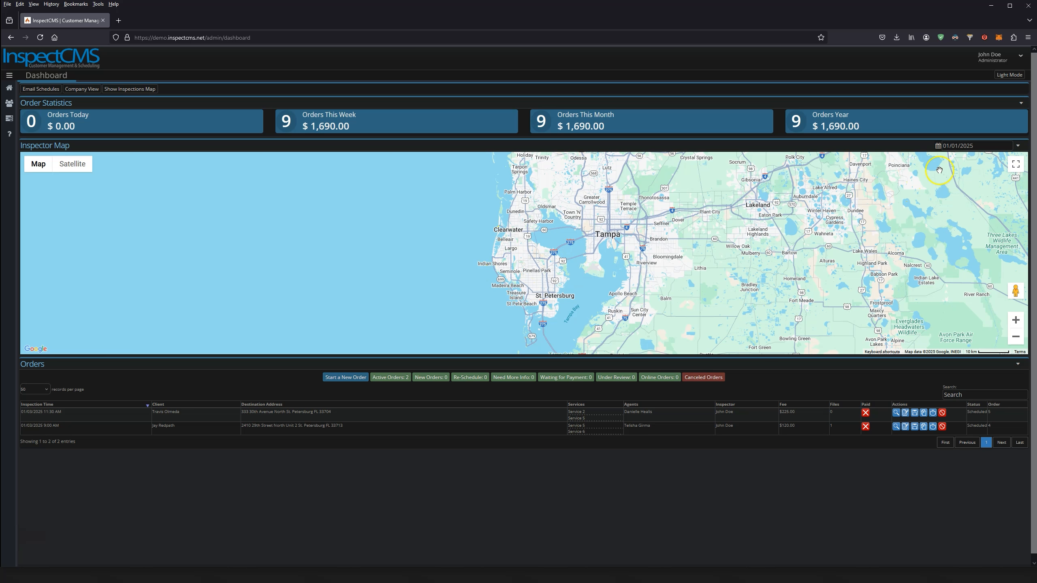
View the inspector's route for 01/03/2025, then go back to the Dashboard Map of order pins
click(961, 148)
click(990, 192)
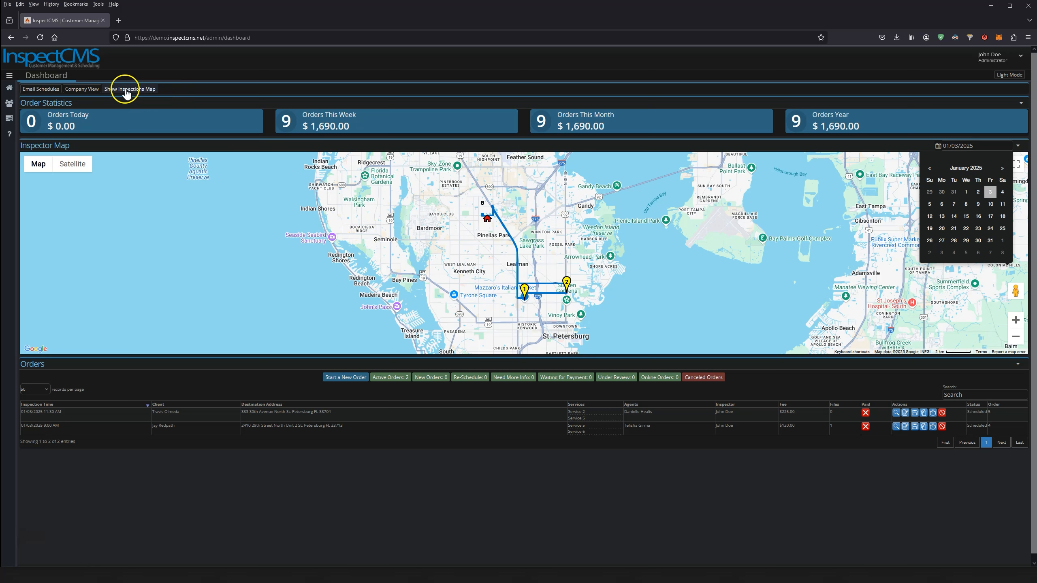
click(113, 96)
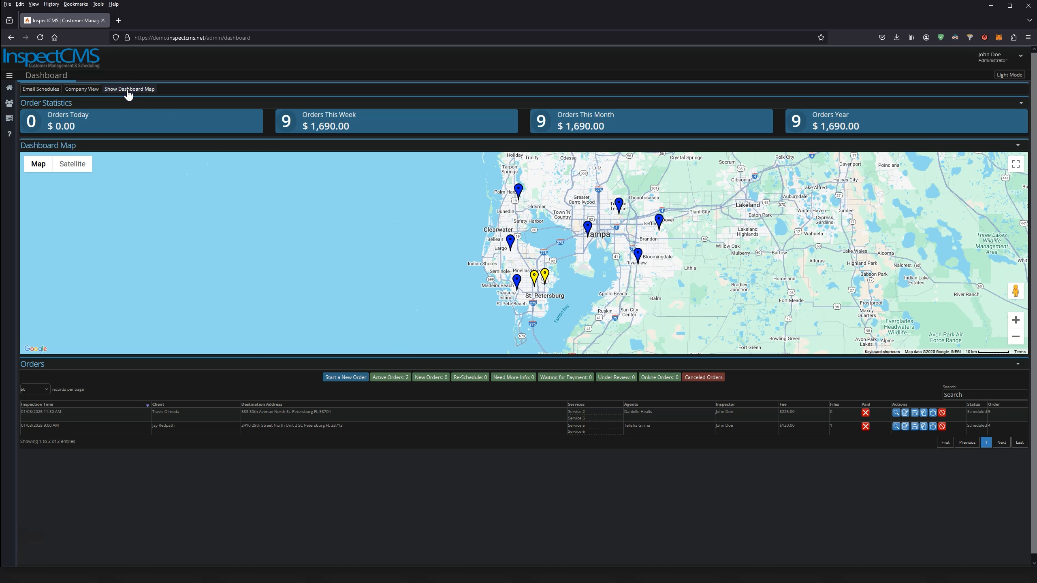
Switch to Company View and sign in with the home inspector's credentials
click(82, 90)
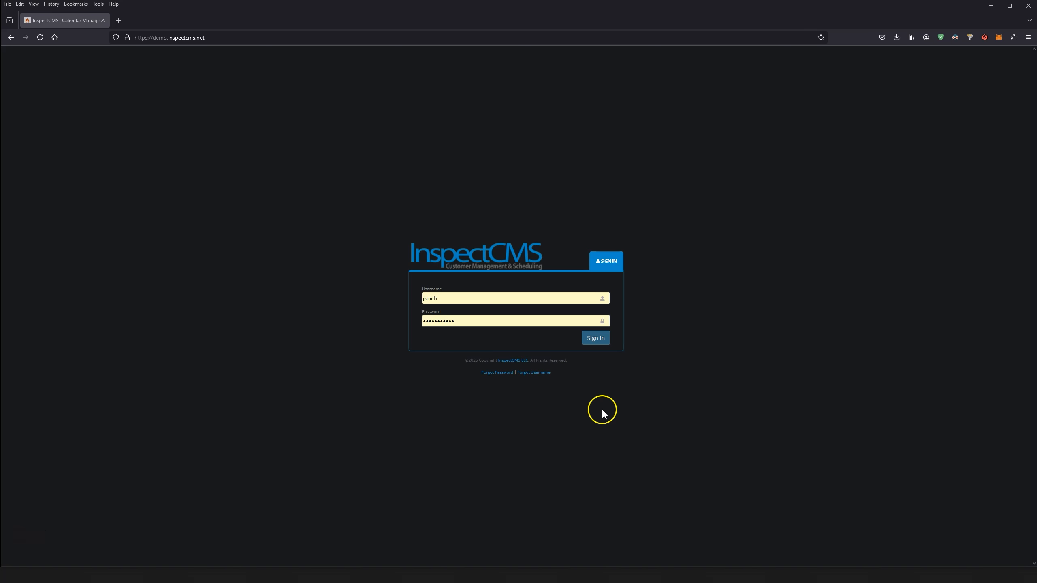
click(595, 339)
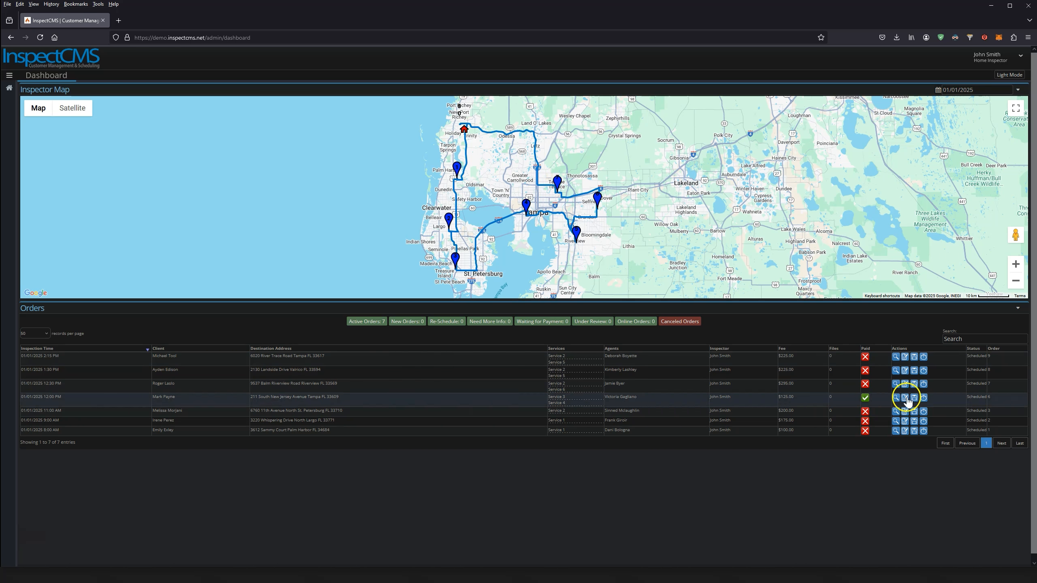
mouse_move(8, 88)
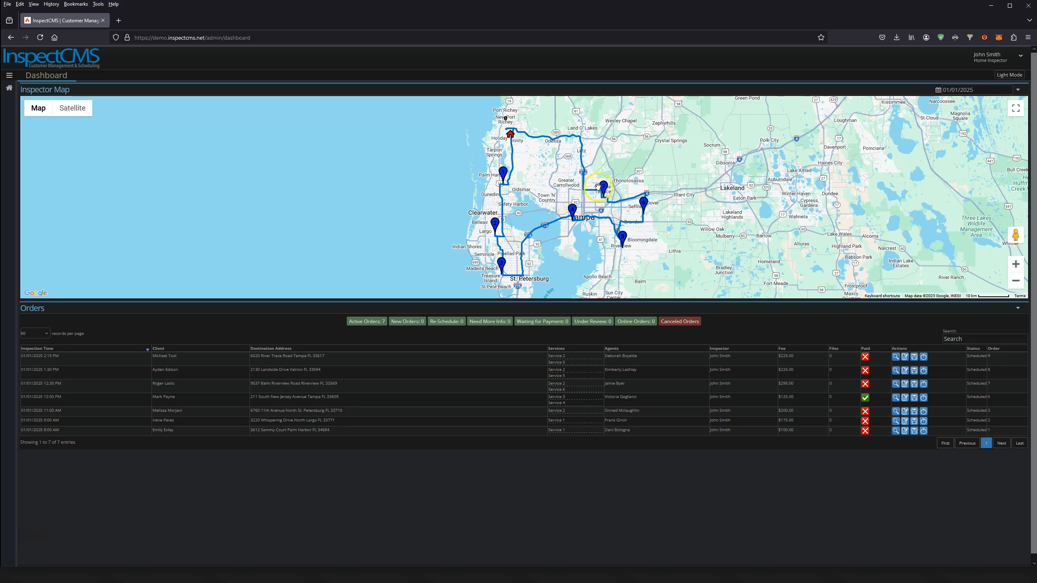
click(511, 139)
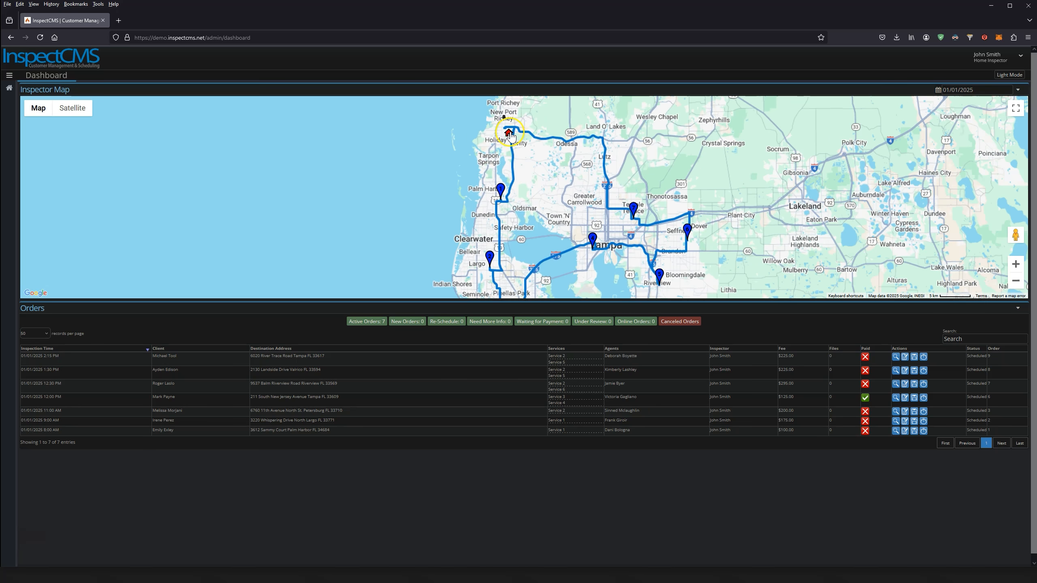
click(984, 57)
click(988, 75)
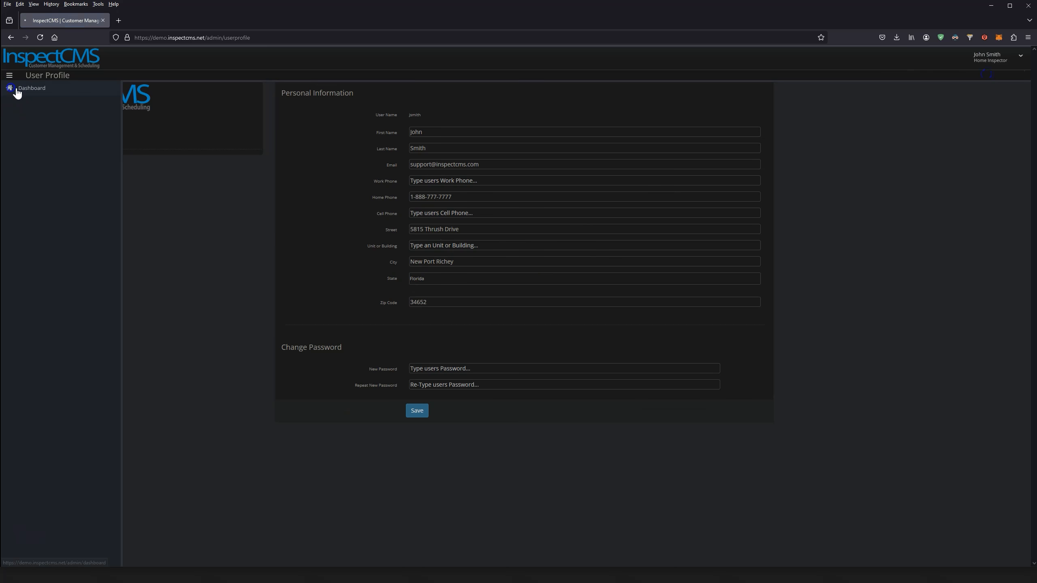
click(16, 93)
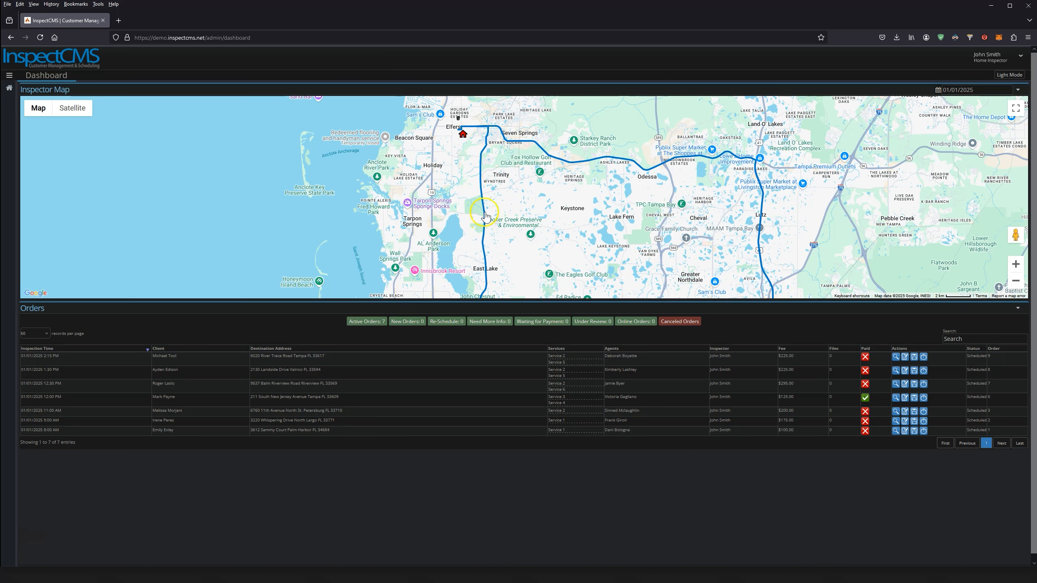
click(485, 211)
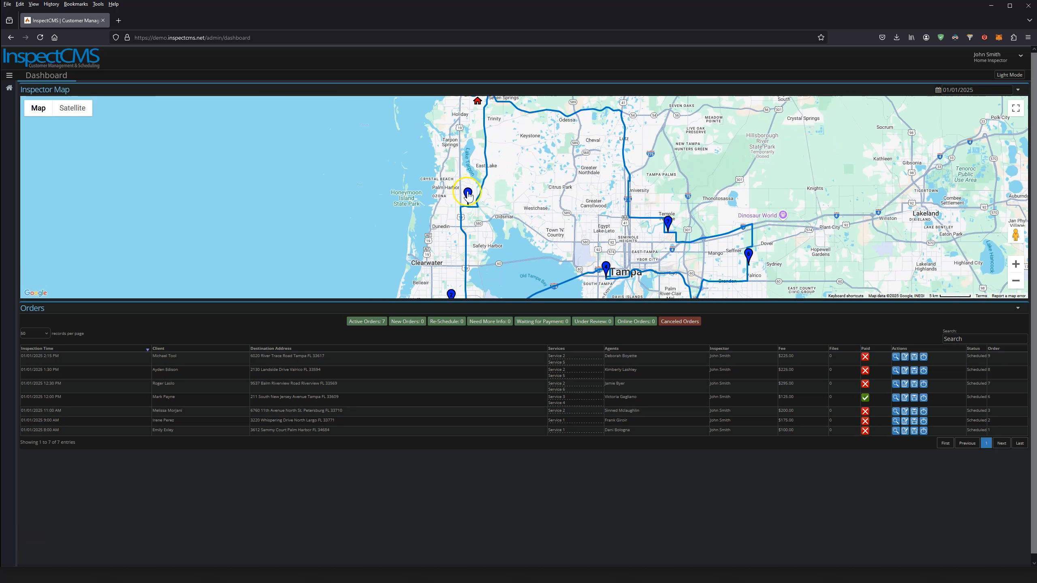
click(467, 196)
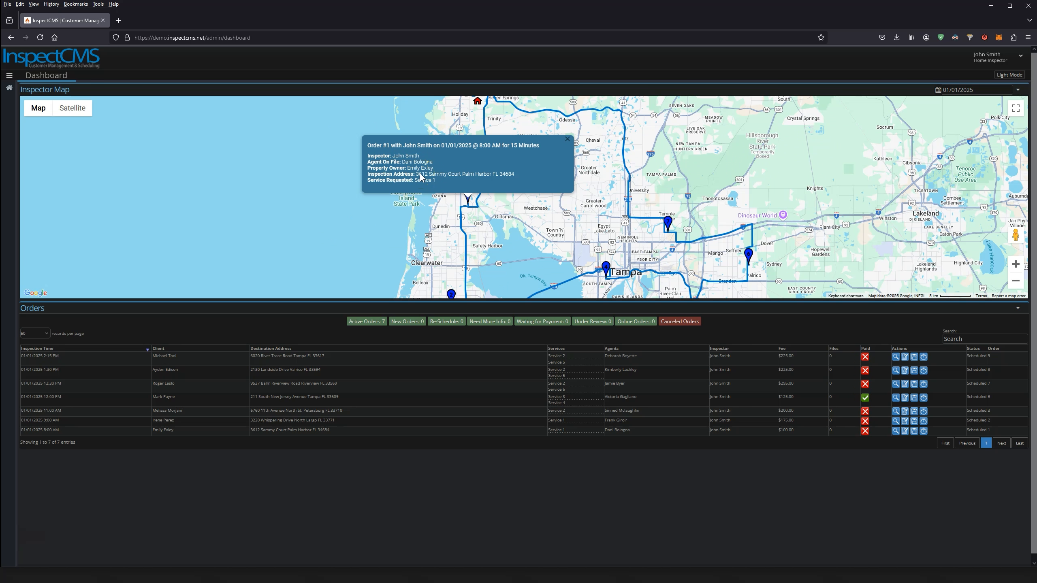
click(567, 139)
drag(477, 229, 481, 186)
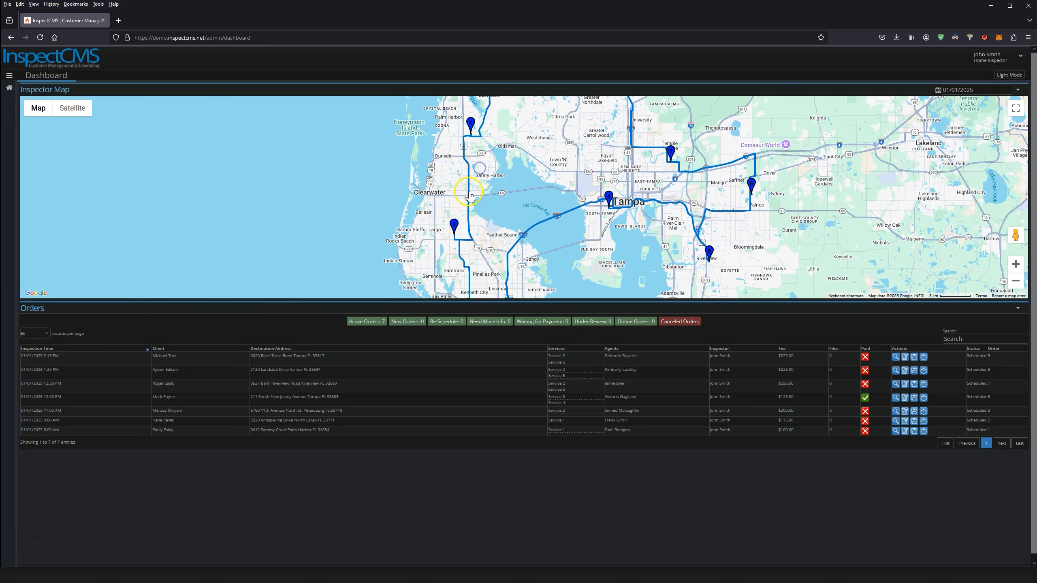
click(469, 182)
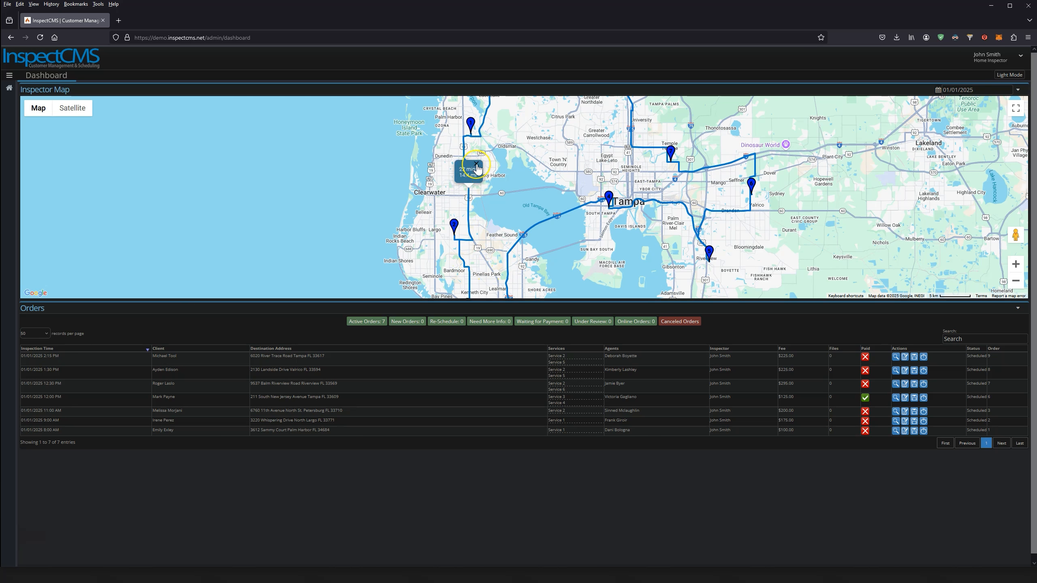
click(476, 165)
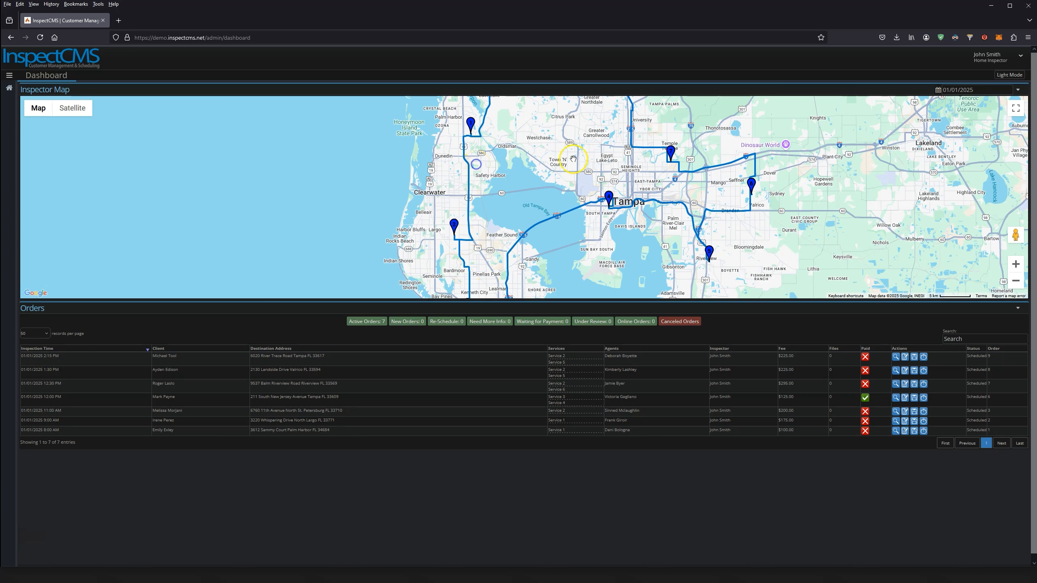
Drag a route leg's waypoint through St. Petersburg so it takes 35 mins over 25 mi
click(961, 89)
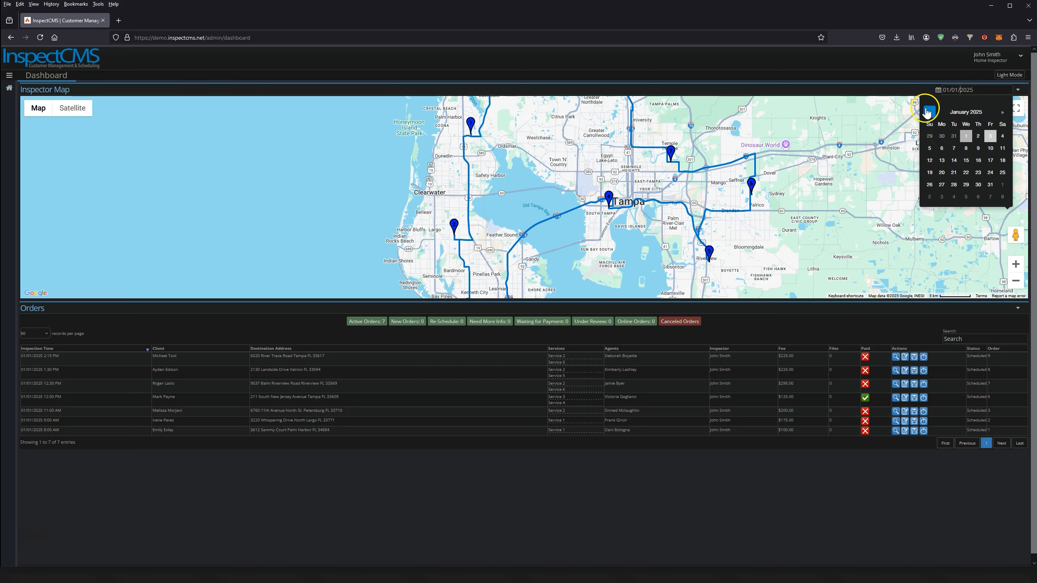
click(869, 92)
drag(514, 209, 530, 158)
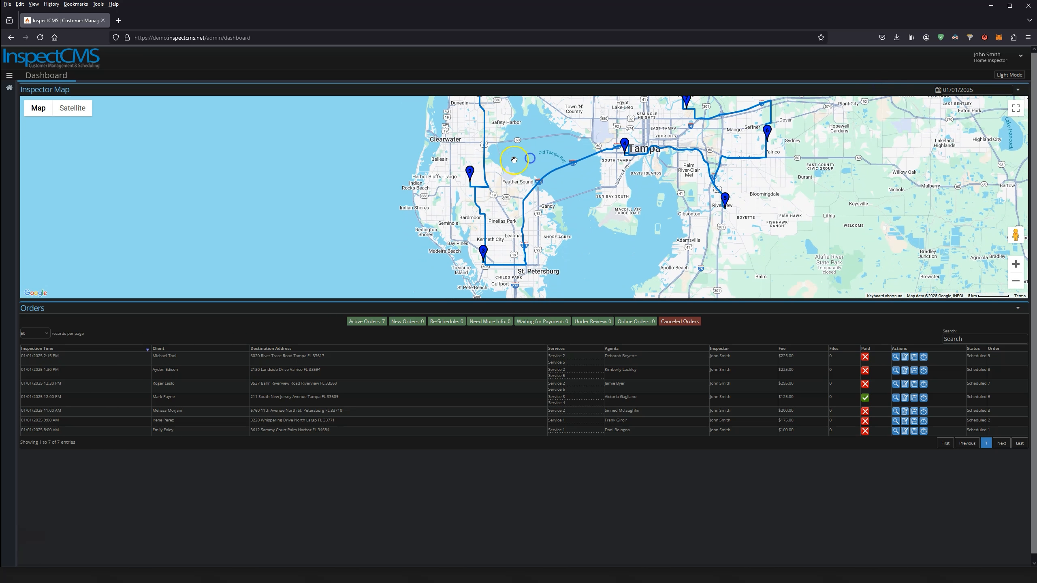
click(475, 198)
mouse_move(483, 184)
mouse_down()
mouse_move(486, 243)
mouse_move(499, 265)
mouse_up()
click(506, 252)
drag(532, 164, 541, 289)
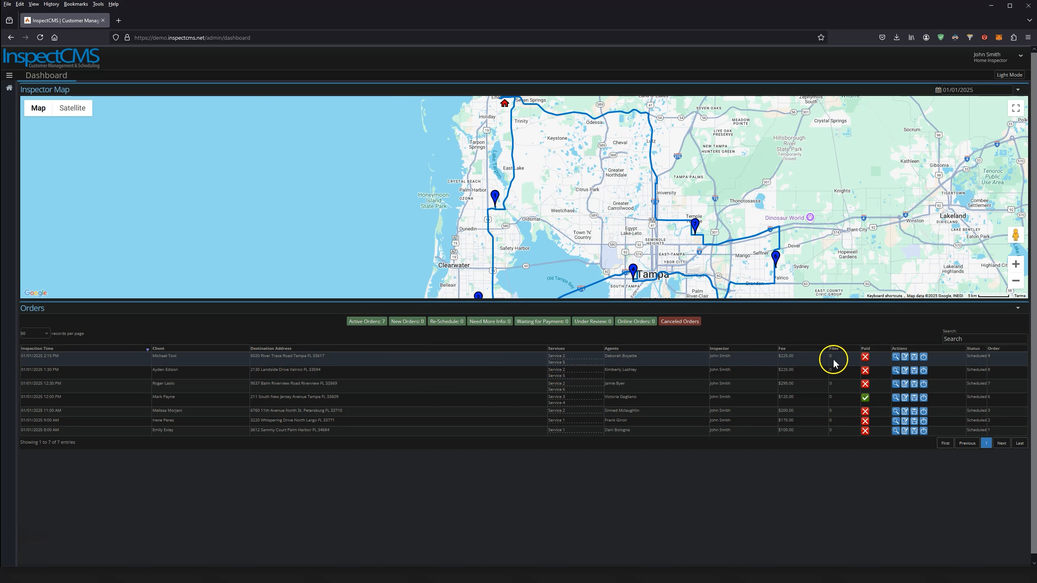
Check order #9's payment status and scroll through its full order details
click(865, 357)
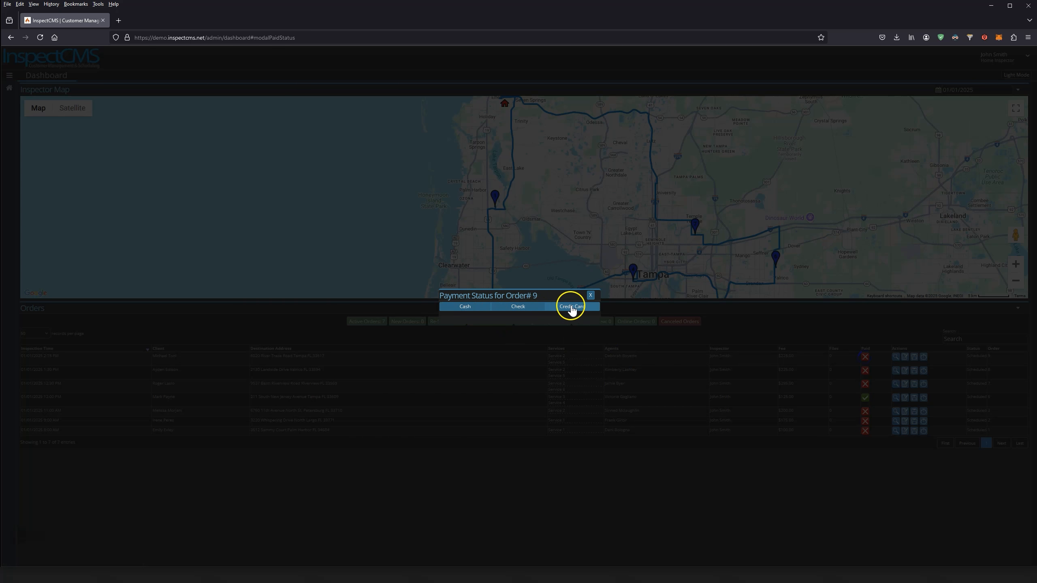
click(590, 295)
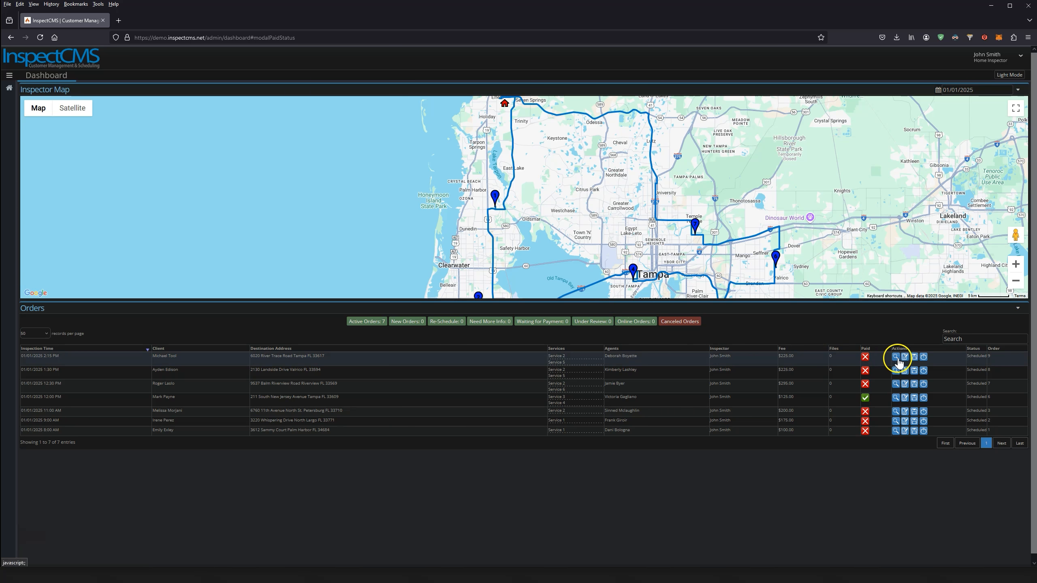
click(896, 356)
scroll(579, 366, down, 5)
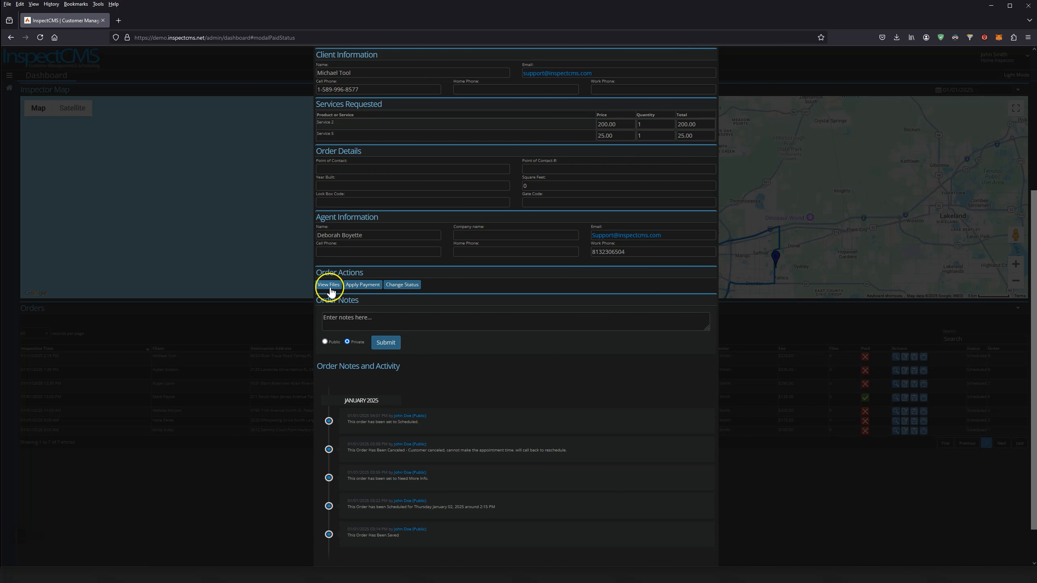
scroll(632, 269, up, 5)
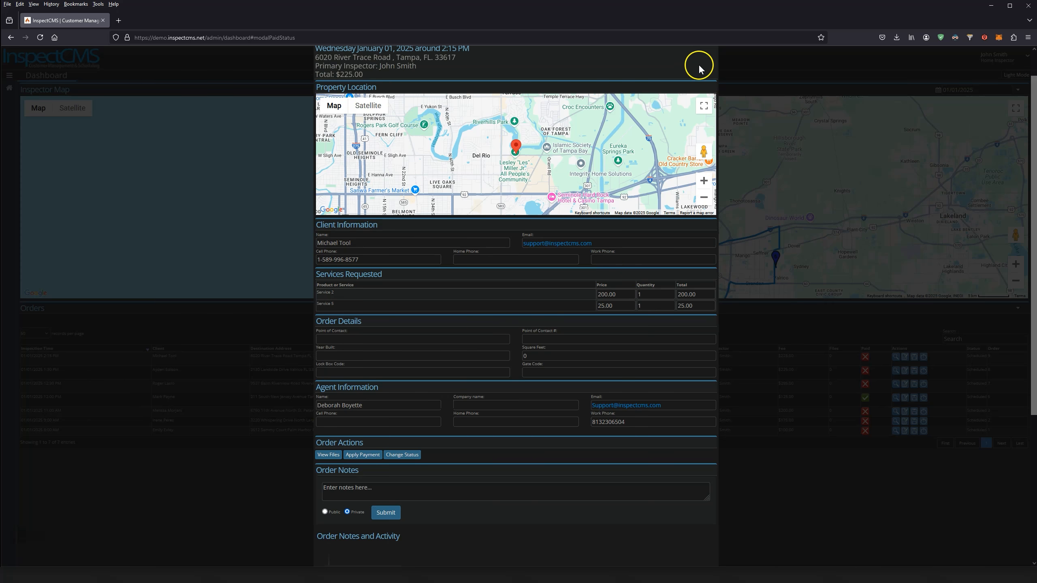
scroll(702, 71, up, 1)
click(708, 68)
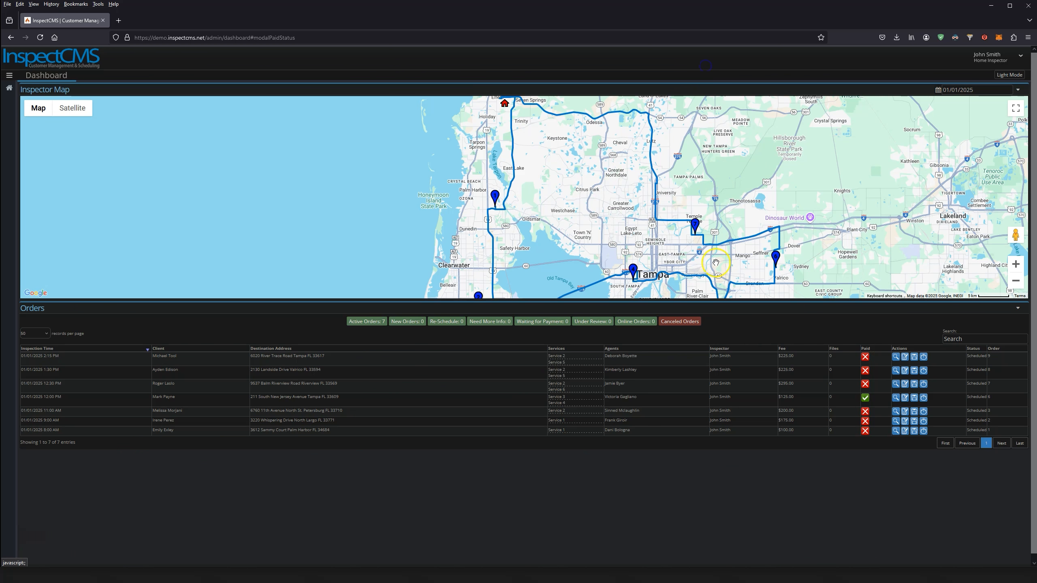
Review order #9's files, then bring up its status change dialog with the status list
click(913, 358)
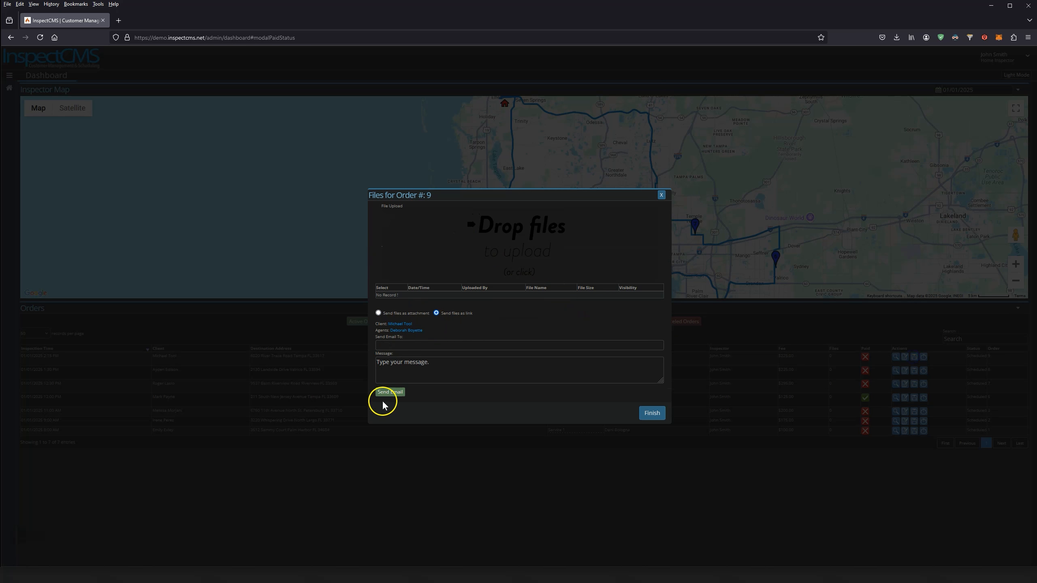
click(653, 414)
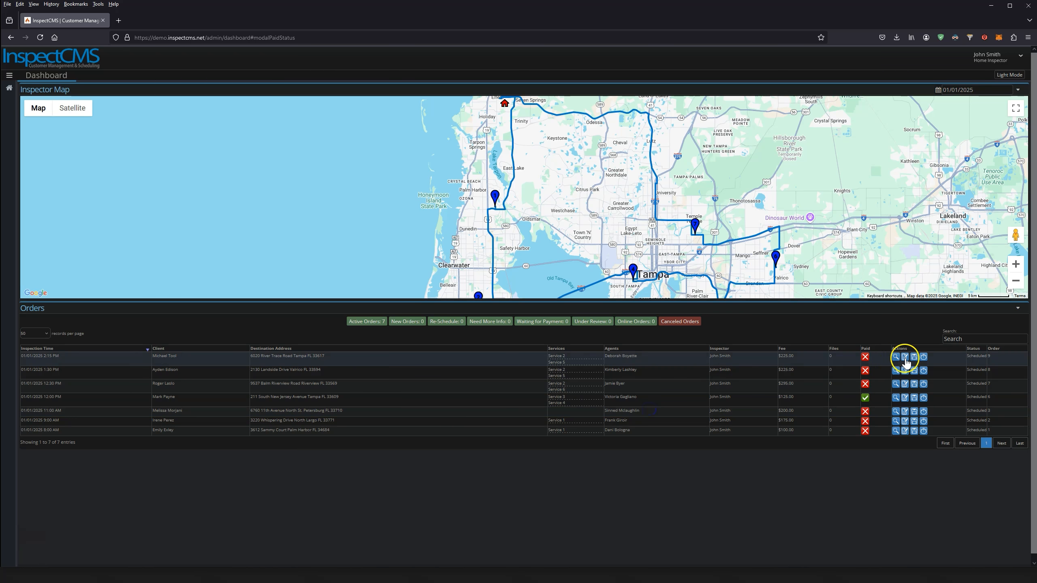
click(924, 359)
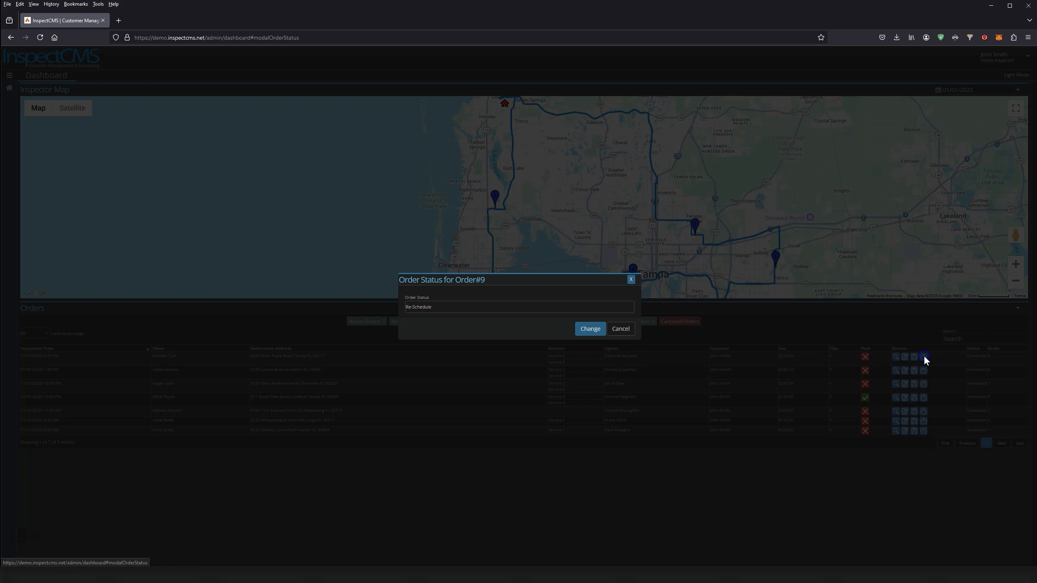
click(461, 310)
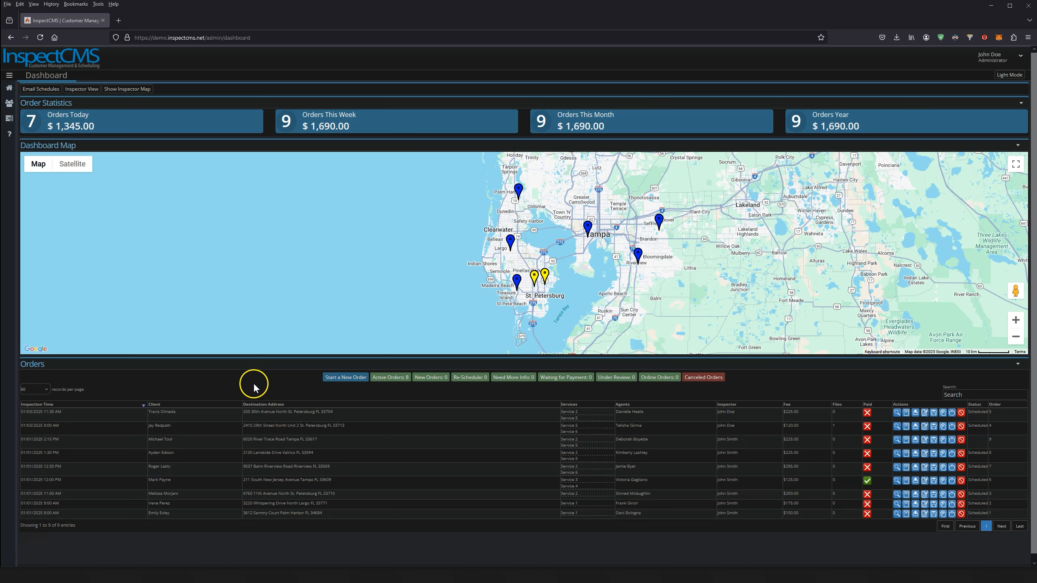
Go to Administration > Business Reports from the expanded sidebar
mouse_move(18, 162)
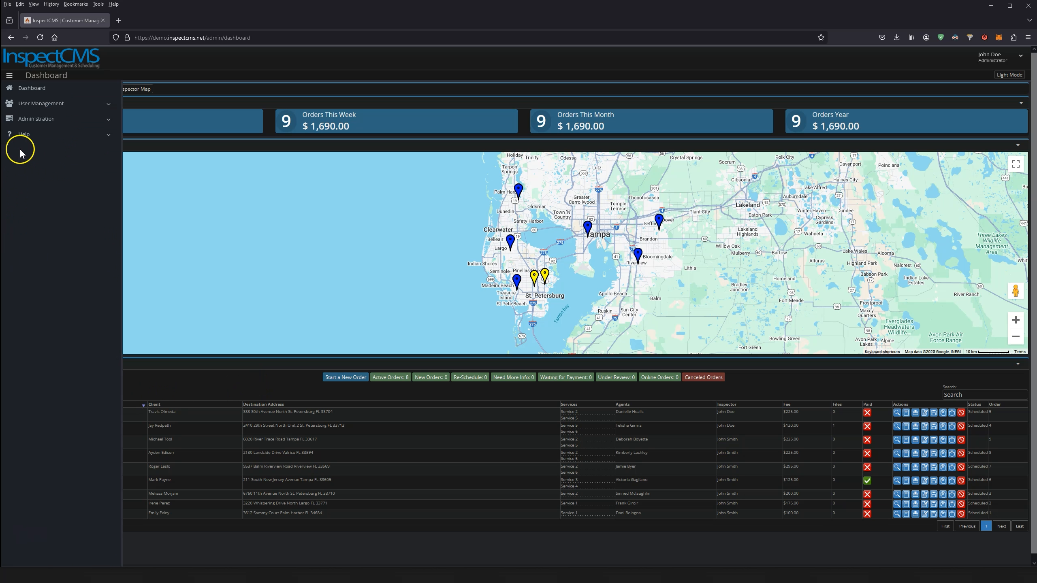
click(33, 124)
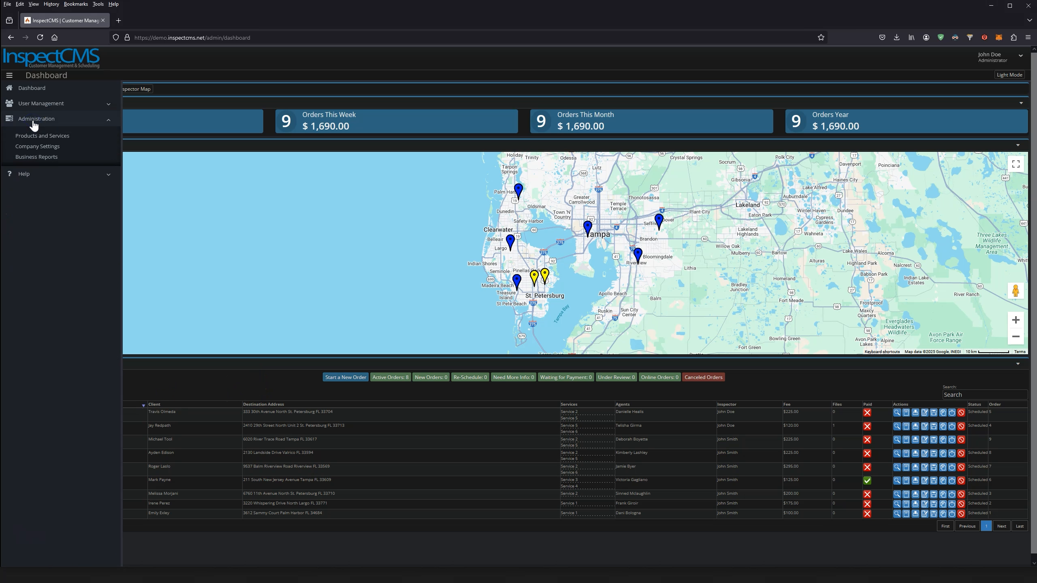
click(45, 122)
click(28, 157)
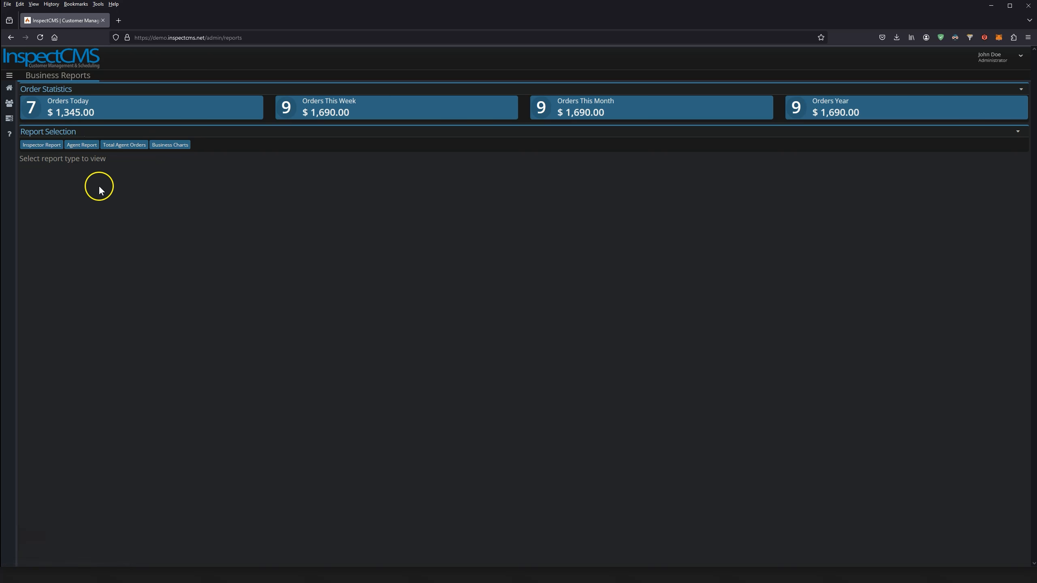
Run the Inspector Report for one inspector, 12/30/2024 to 01/03/2025: 7 orders, $1,345.00 total
click(35, 147)
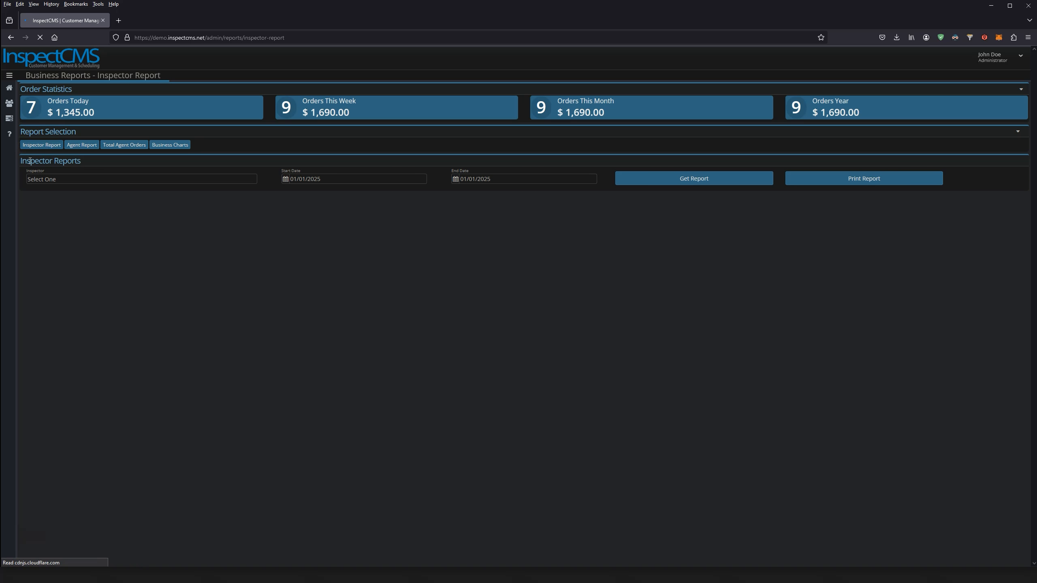
click(58, 179)
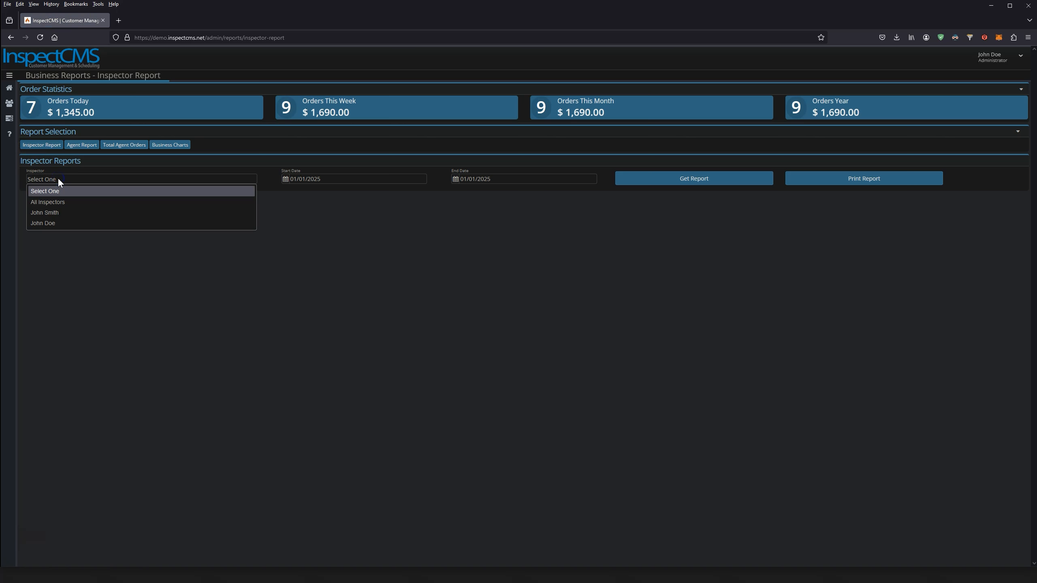
click(62, 213)
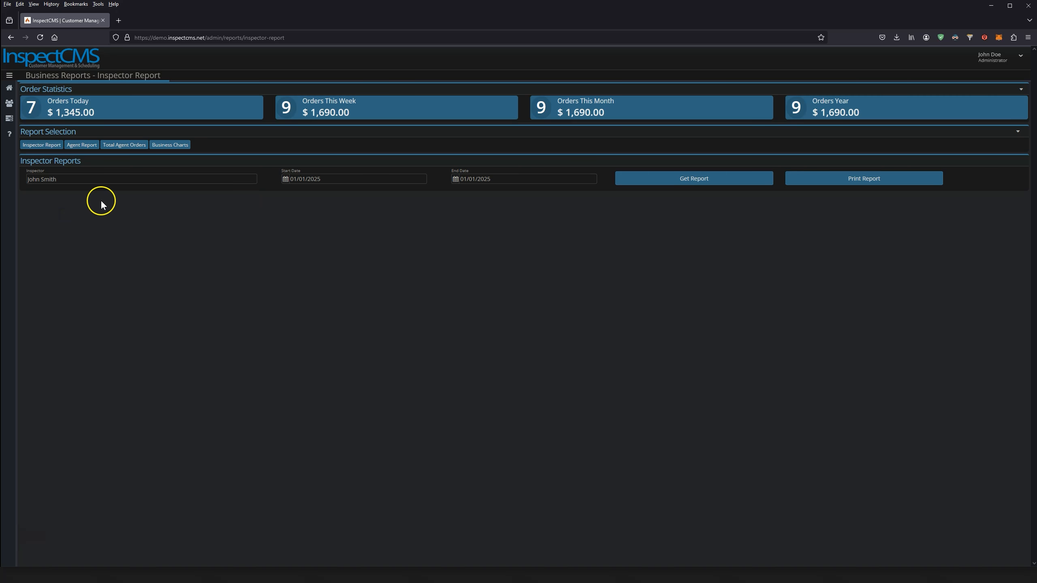
click(73, 179)
click(55, 213)
click(346, 179)
click(312, 219)
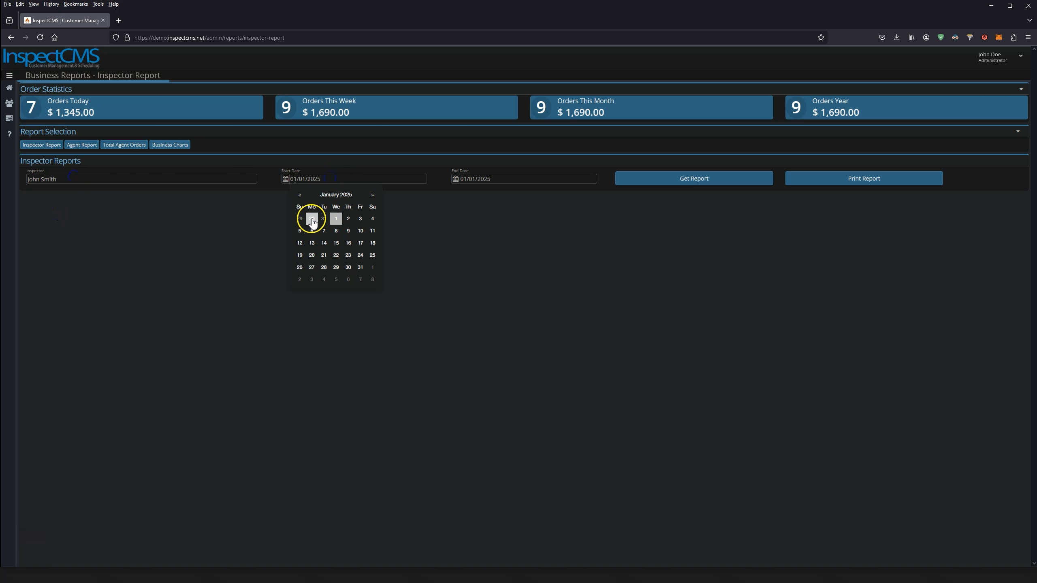
click(530, 221)
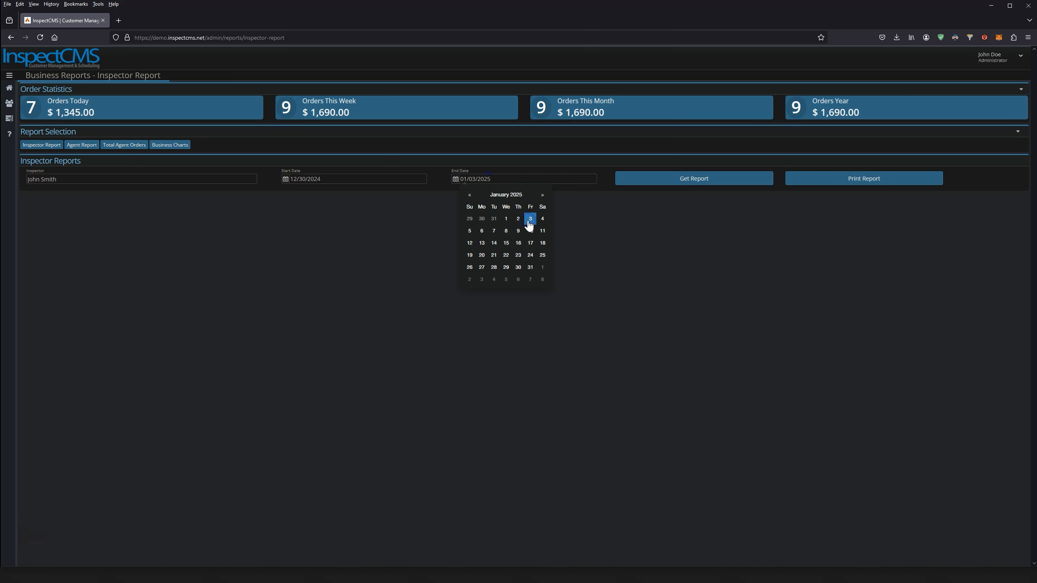
click(679, 178)
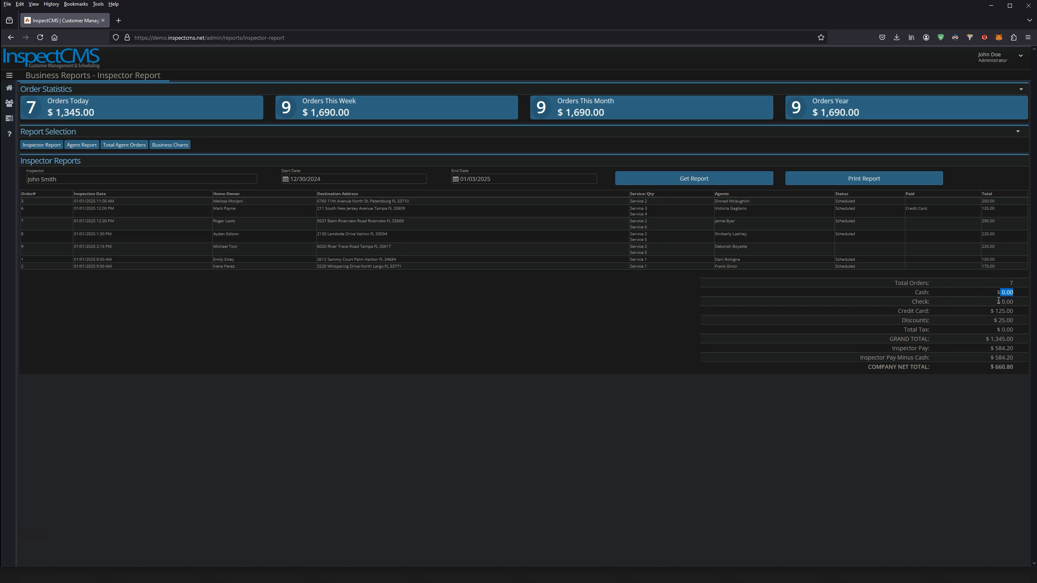
Highlight the discounts, grand total and Inspector Pay figures in the totals panel
click(997, 321)
click(980, 335)
drag(994, 341, 995, 342)
drag(893, 349, 937, 353)
click(997, 358)
Rerun the Inspector Report for All Inspectors: 9 orders, $1,690.00 grand total
click(105, 179)
click(64, 202)
click(667, 180)
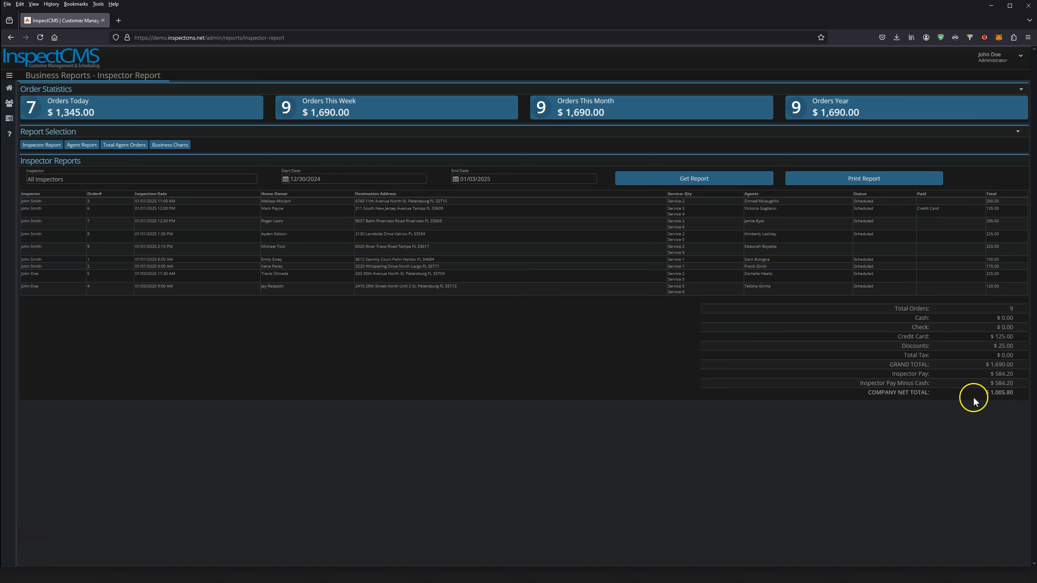
click(82, 144)
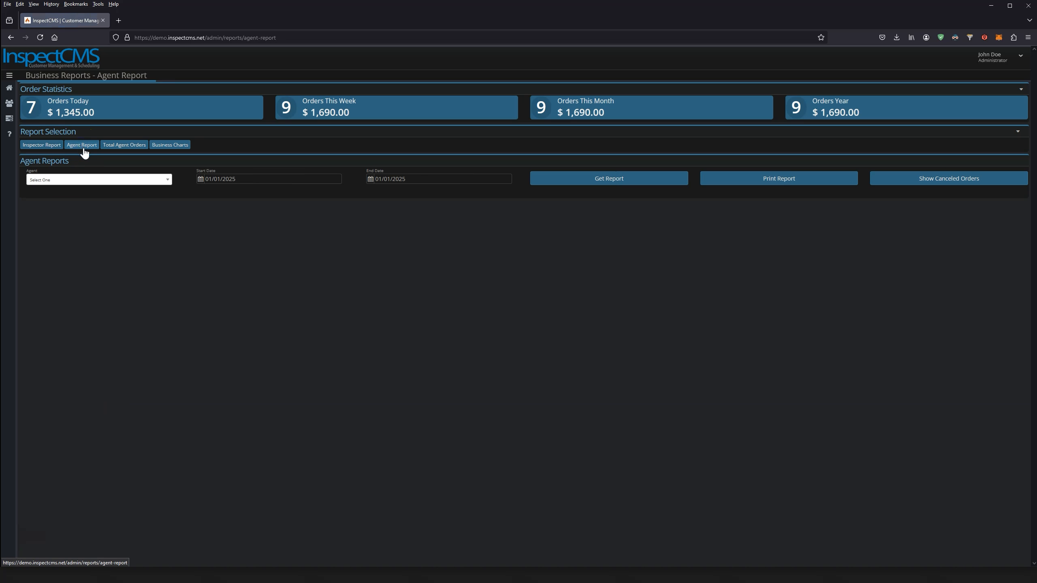
Run the Agent Report for All Agents from 12/30/2024 to 01/03/2025
click(92, 180)
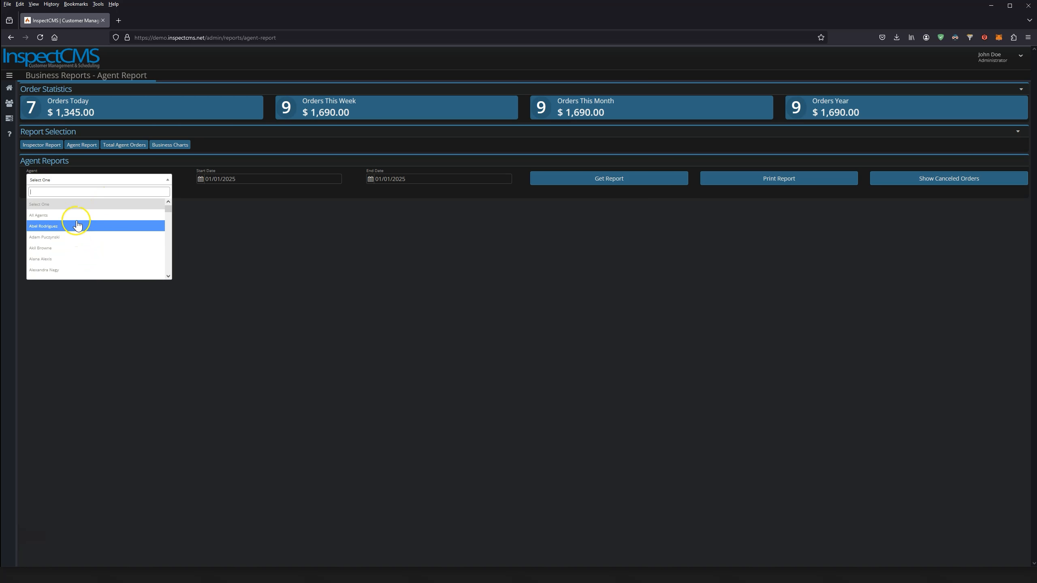
click(74, 218)
click(267, 180)
click(225, 219)
click(405, 179)
click(446, 218)
click(622, 180)
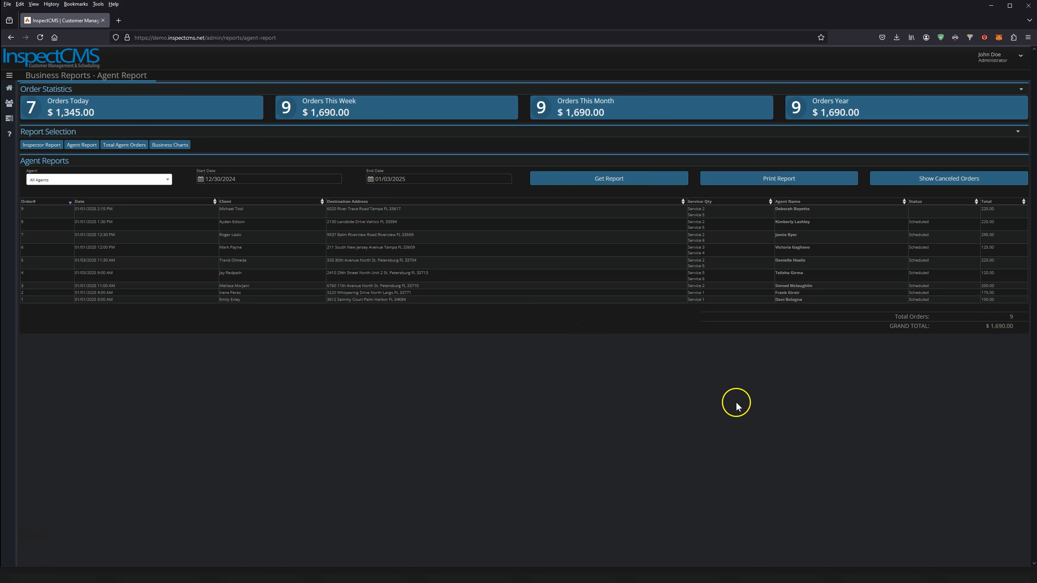
click(122, 146)
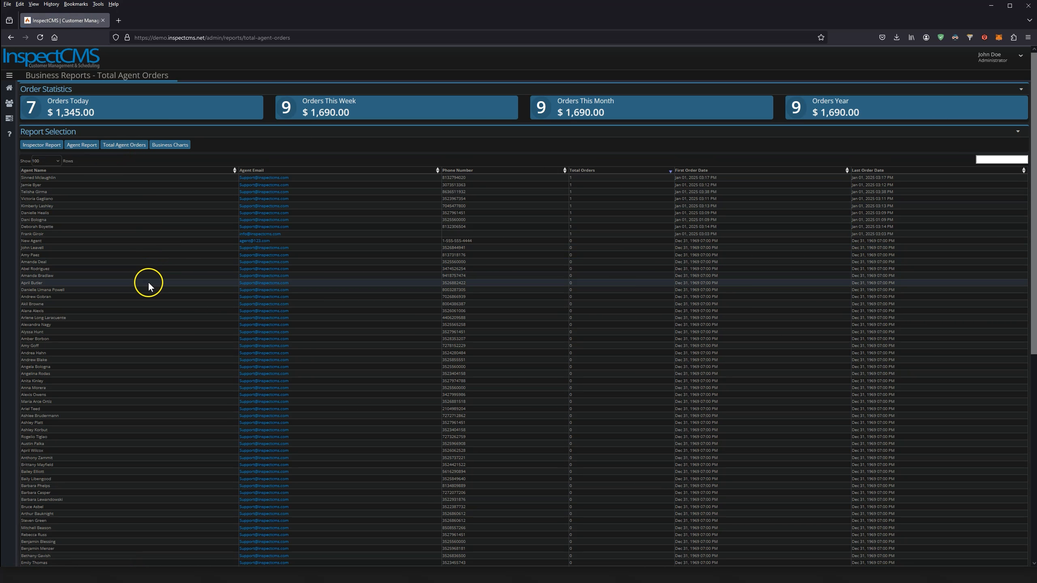
Sort the Total Agent Orders list by total orders, highest first
click(590, 174)
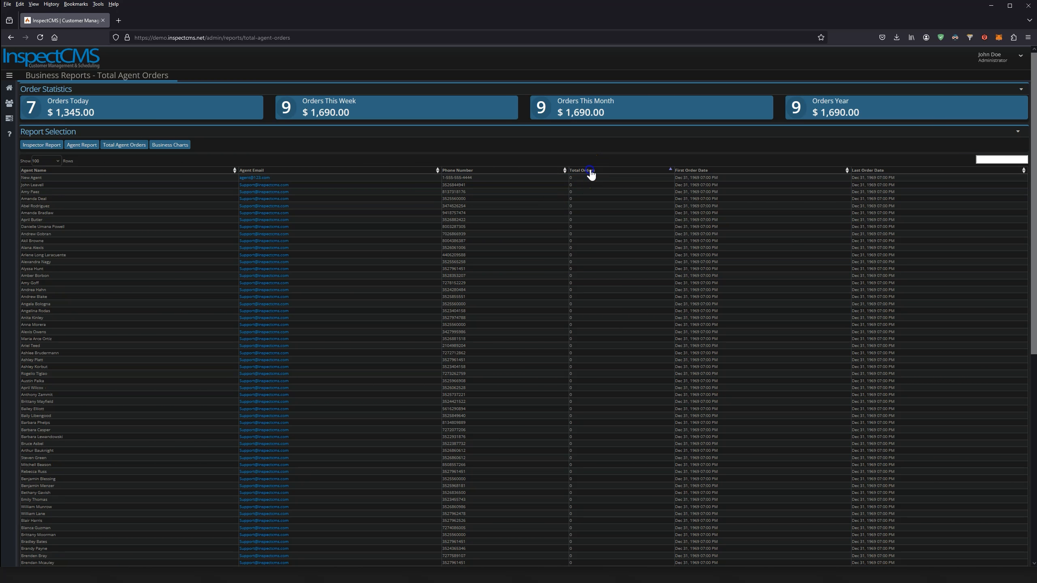
click(593, 174)
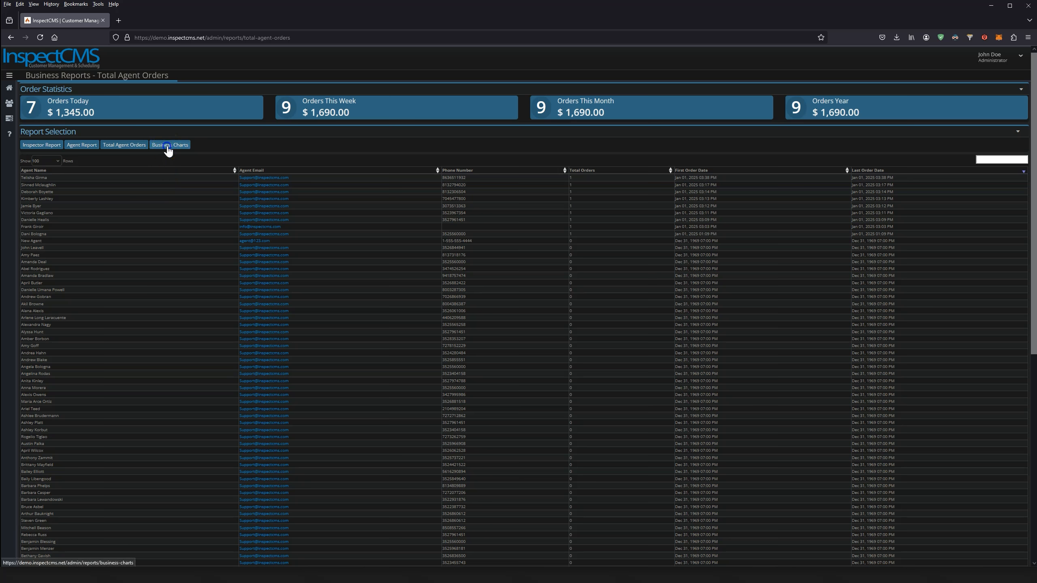
click(166, 145)
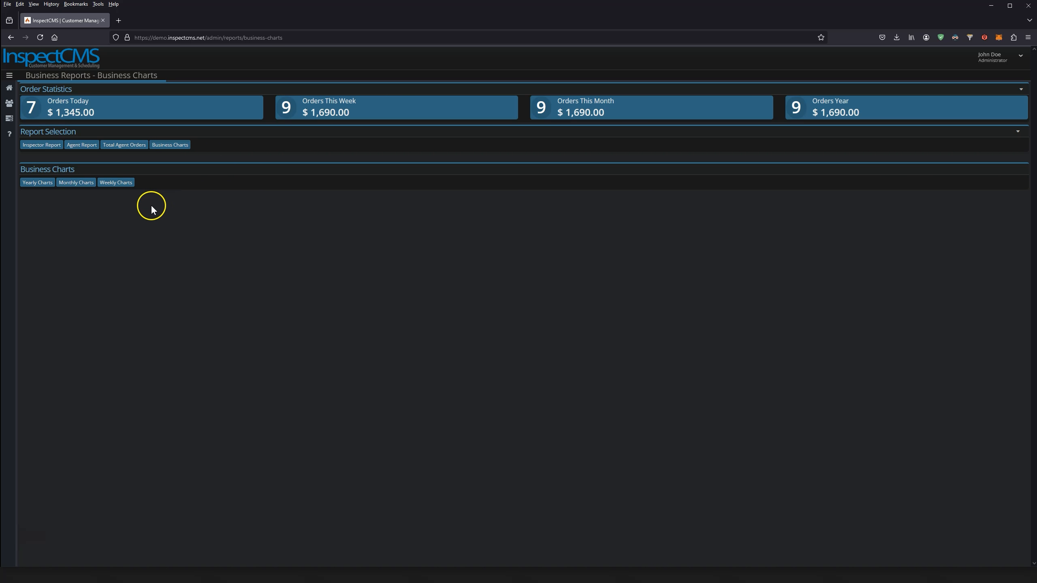
Check the yearly, monthly and 2025 weekly gross income charts and their data-point values
click(38, 186)
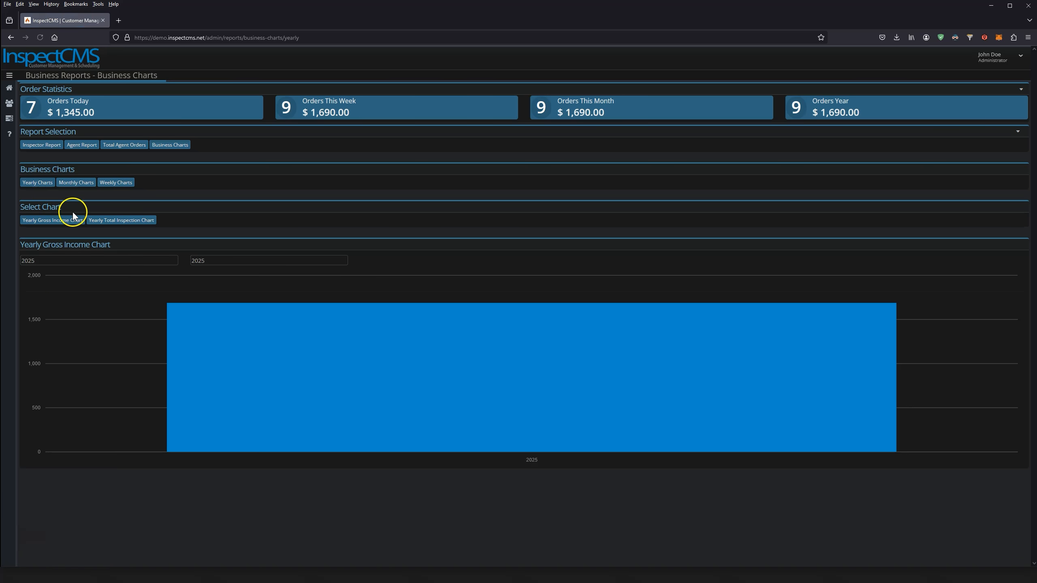
mouse_move(93, 339)
click(76, 183)
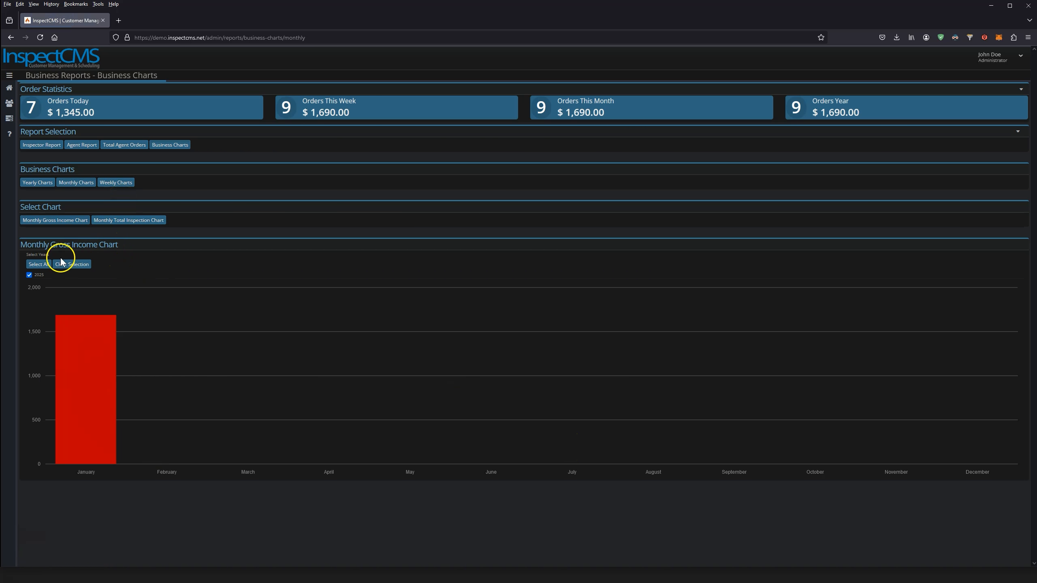
click(110, 184)
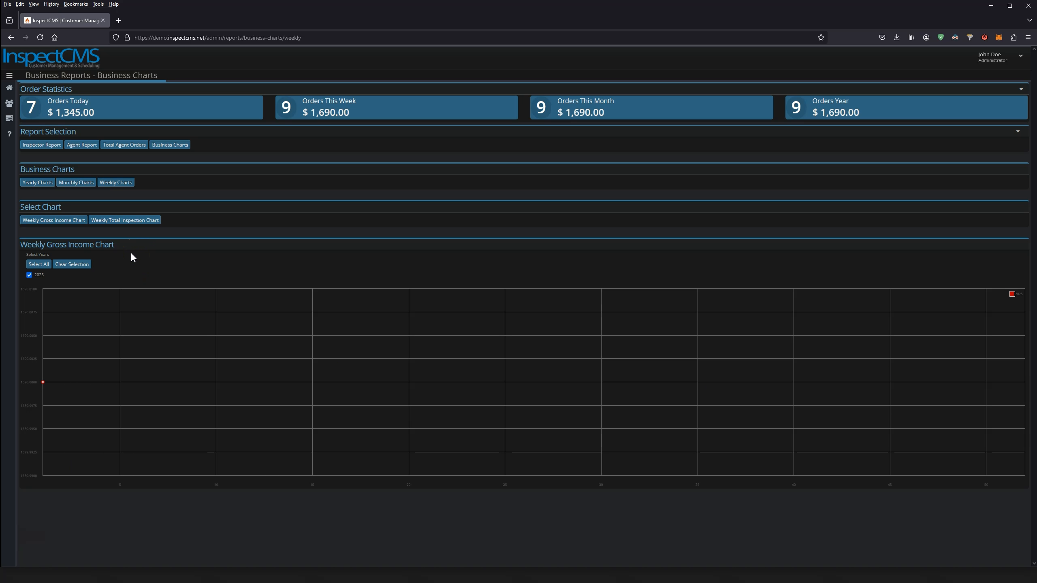
mouse_move(42, 384)
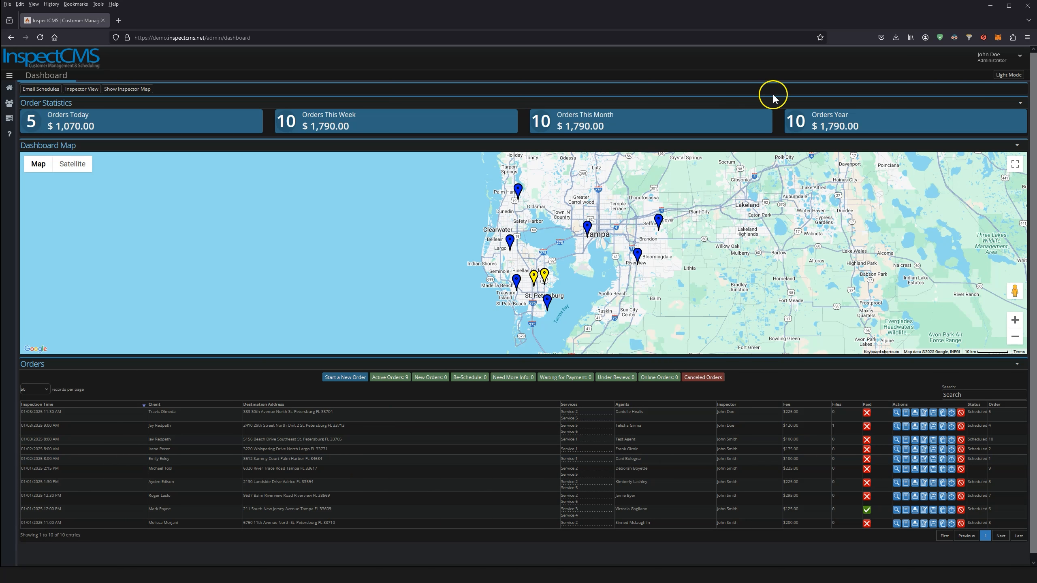
Choose My Profile from the administrator's user-name dropdown at top right
click(991, 63)
click(993, 78)
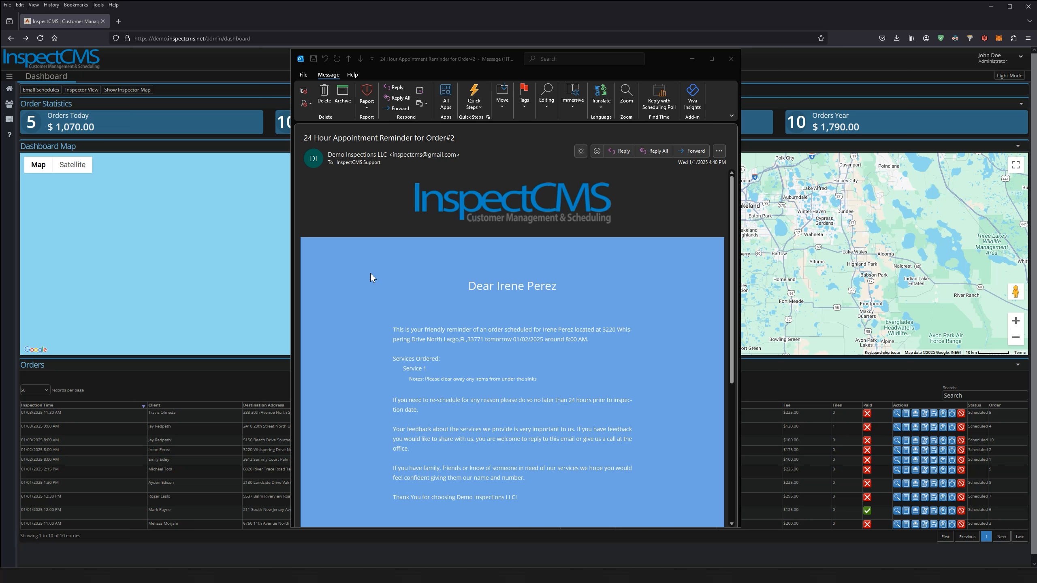
Scroll the Order#2 24 Hour Appointment Reminder email down to its Contact us section
scroll(370, 274, down, 2)
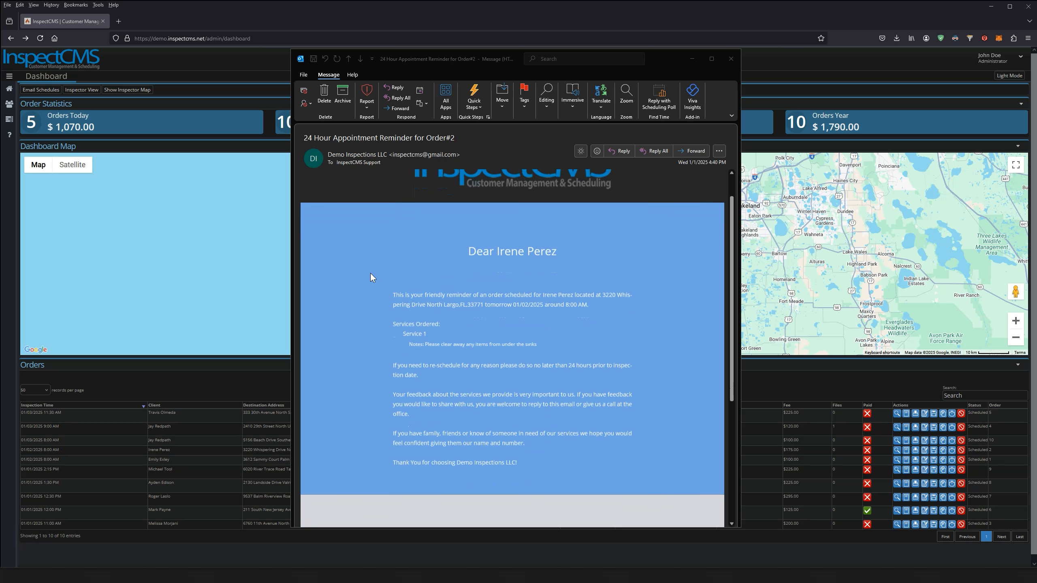
scroll(370, 273, down, 3)
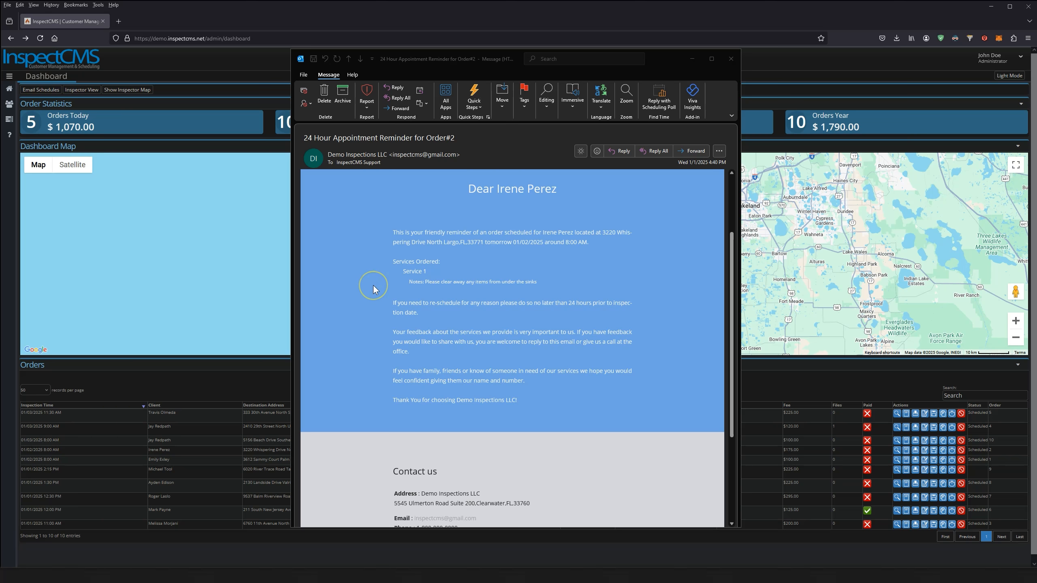
scroll(373, 289, down, 5)
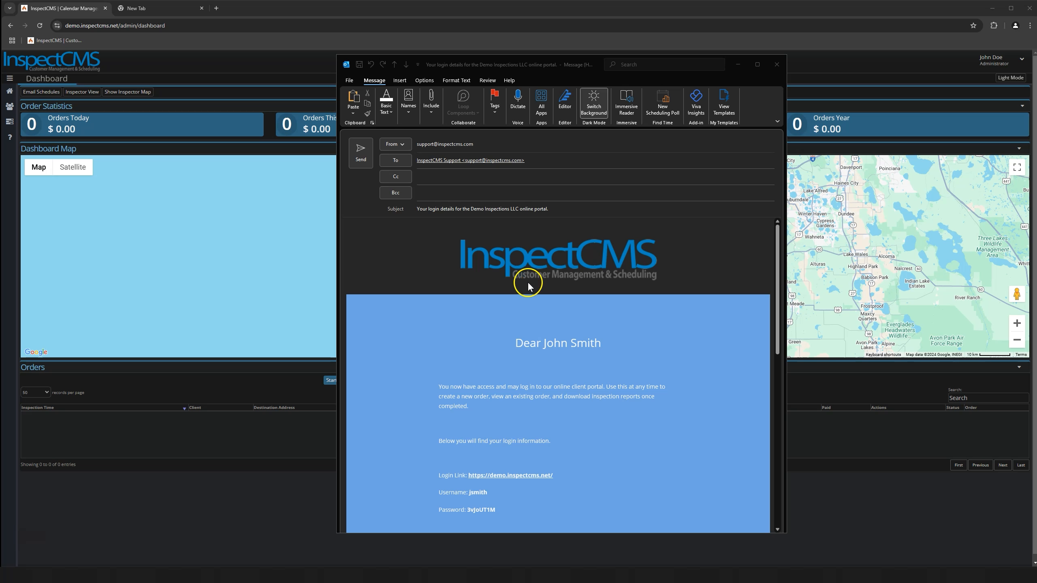
Scroll the login details email past the login link, username and password to the help paragraphs
drag(777, 265, 777, 315)
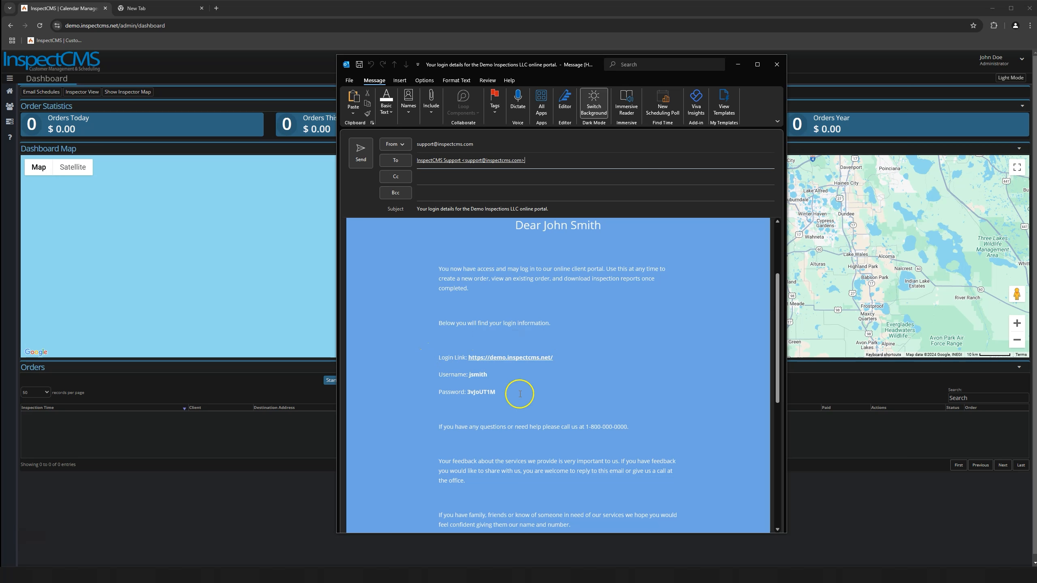
drag(778, 330, 793, 455)
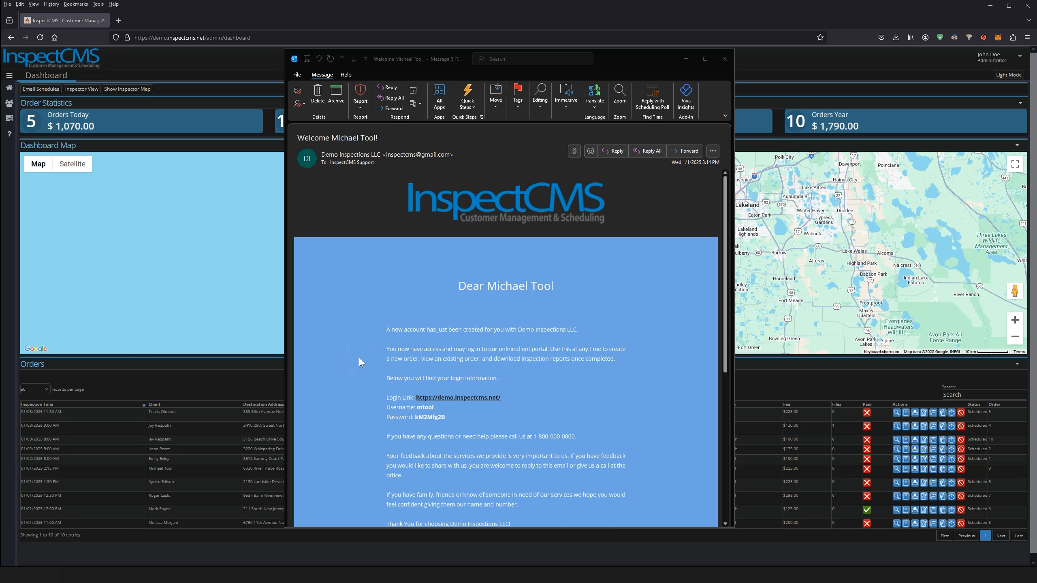
Scroll the Welcome email's portal login information down to the Contact us section
scroll(408, 363, down, 1)
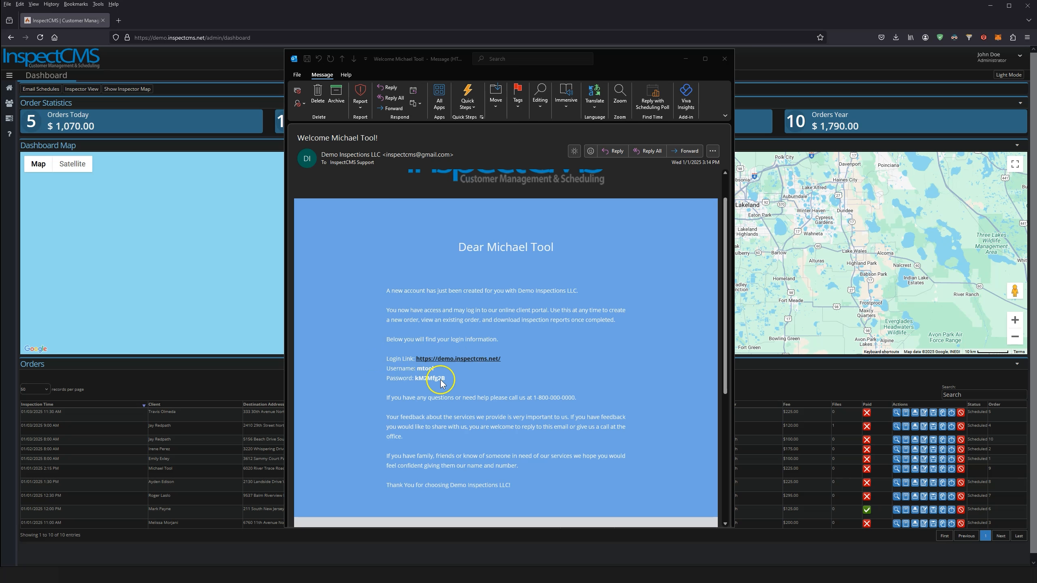
scroll(368, 386, down, 3)
scroll(367, 384, down, 8)
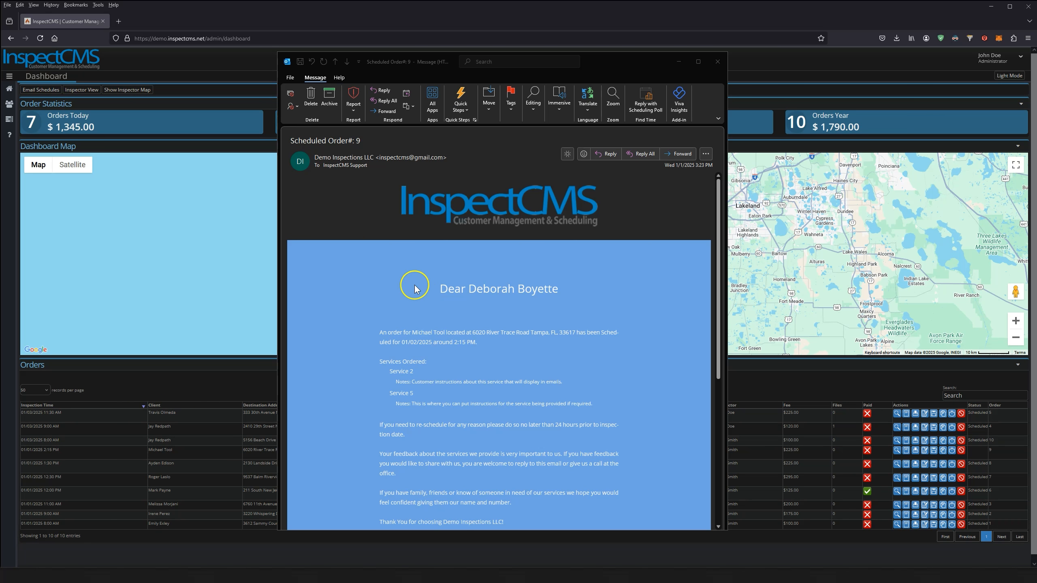
Move the Order#: 9 email up, highlight the Service 2 notes line, and reach Contact us
mouse_move(580, 66)
mouse_down()
mouse_move(592, 48)
mouse_move(582, 52)
mouse_up()
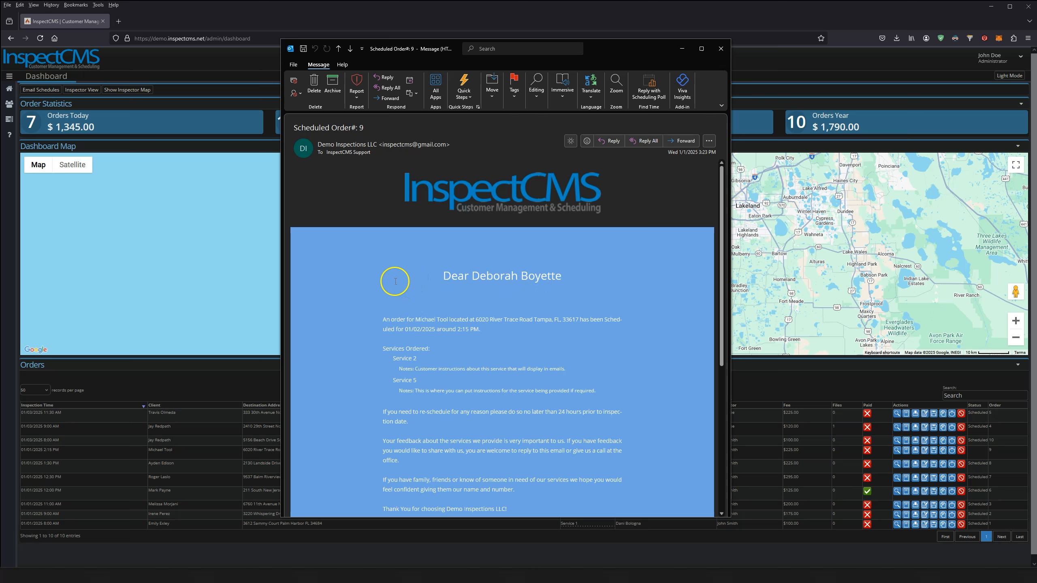
scroll(388, 294, down, 2)
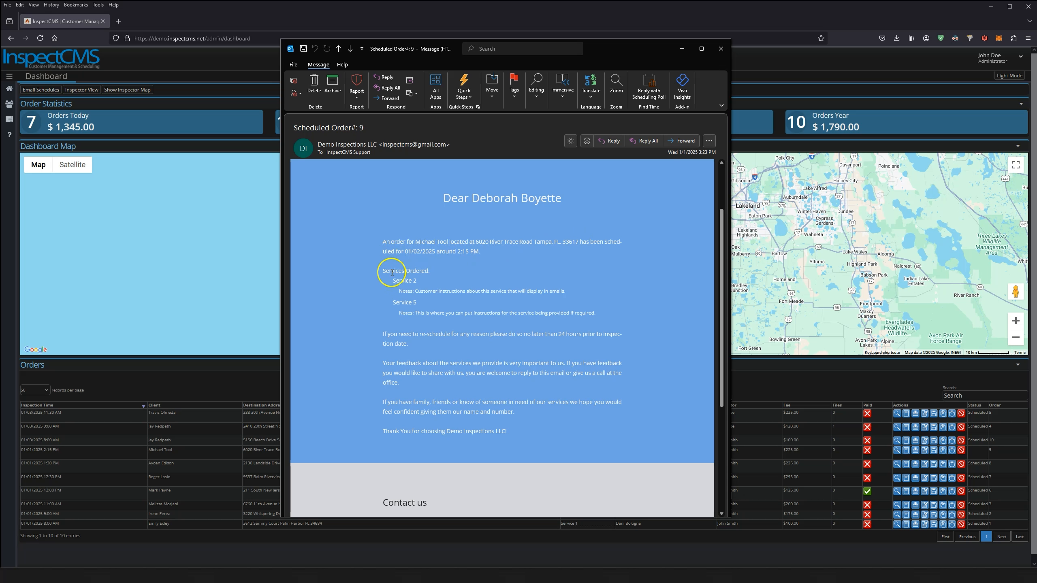
drag(402, 291, 583, 294)
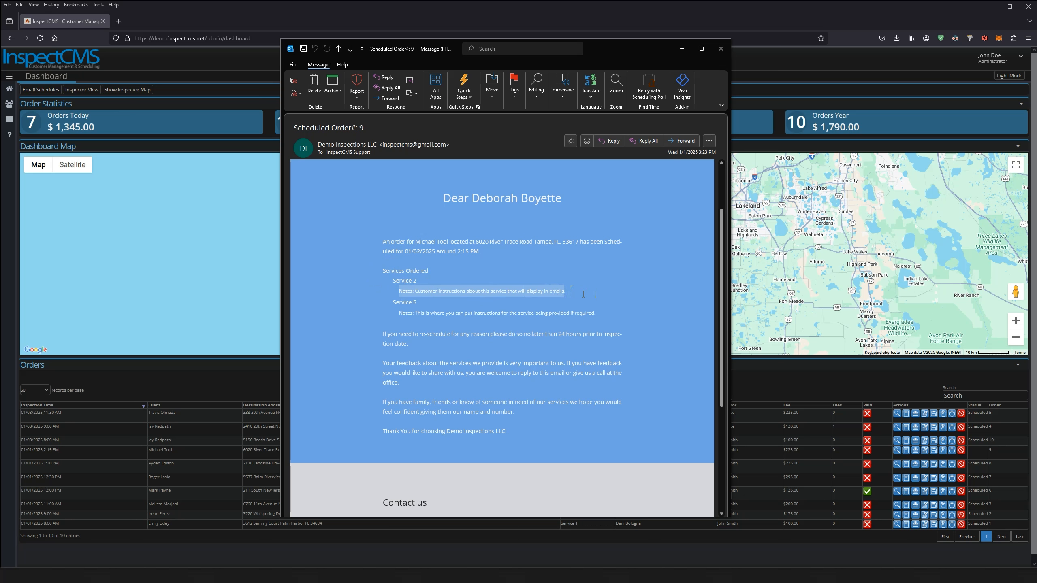
scroll(584, 294, down, 3)
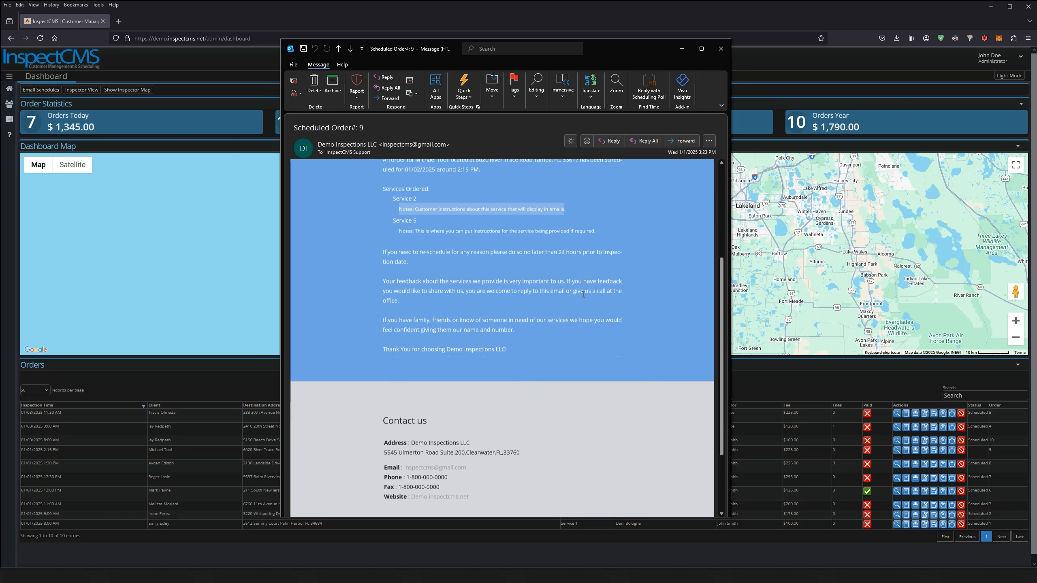